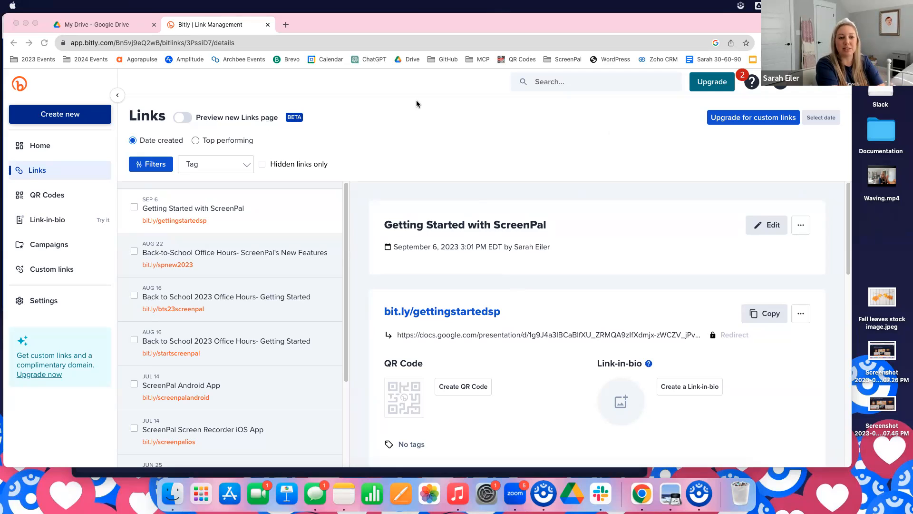
Load screenpal.com in the browser tab that holds Google Drive
{"action": "left_click", "coordinate": [109, 25]}
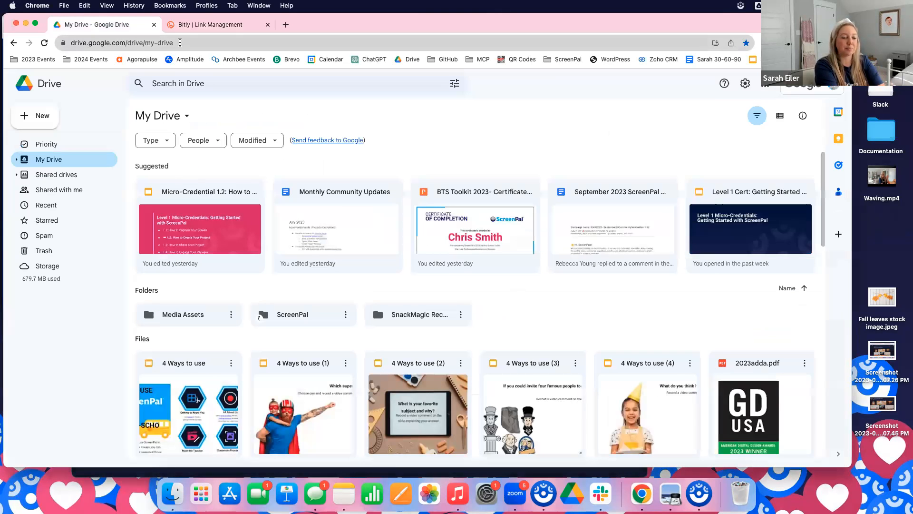
{"action": "left_click", "coordinate": [179, 42]}
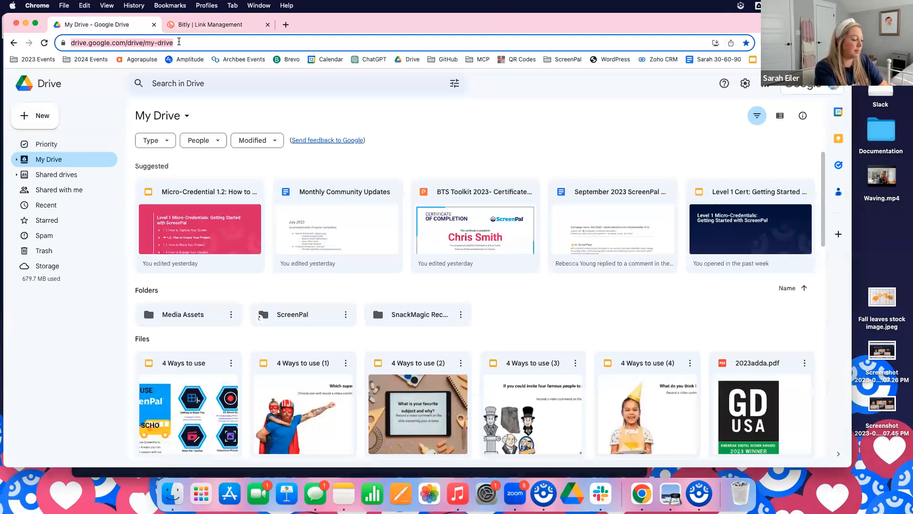
{"action": "type", "text": "screenpal.c"}
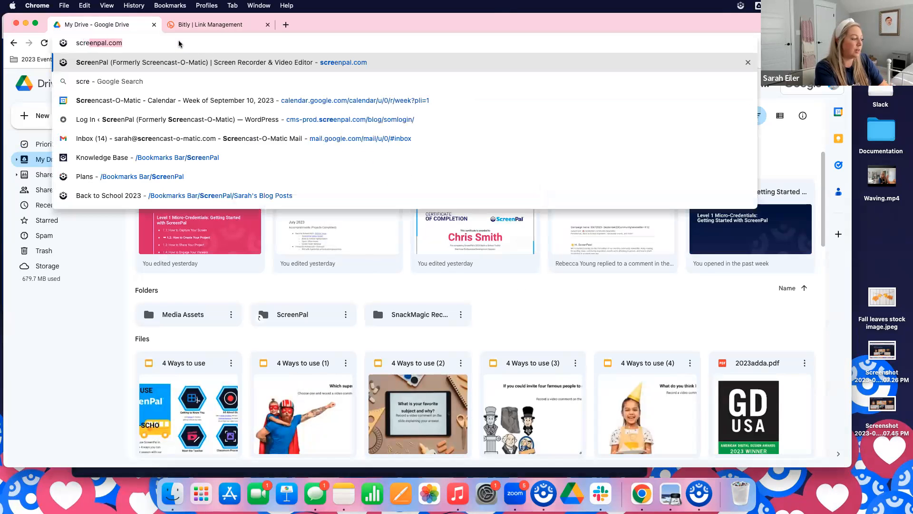
{"action": "type", "text": "om"}
{"action": "key", "text": "Return"}
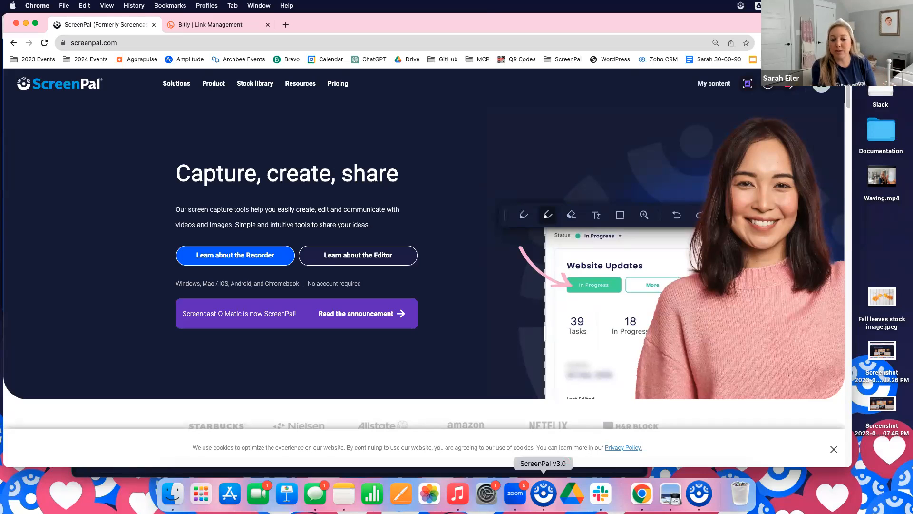
In the ScreenPal desktop app, leave the Training Example- Recorder video for the project manager, and switch back to the Chrome window
{"action": "left_click", "coordinate": [544, 495]}
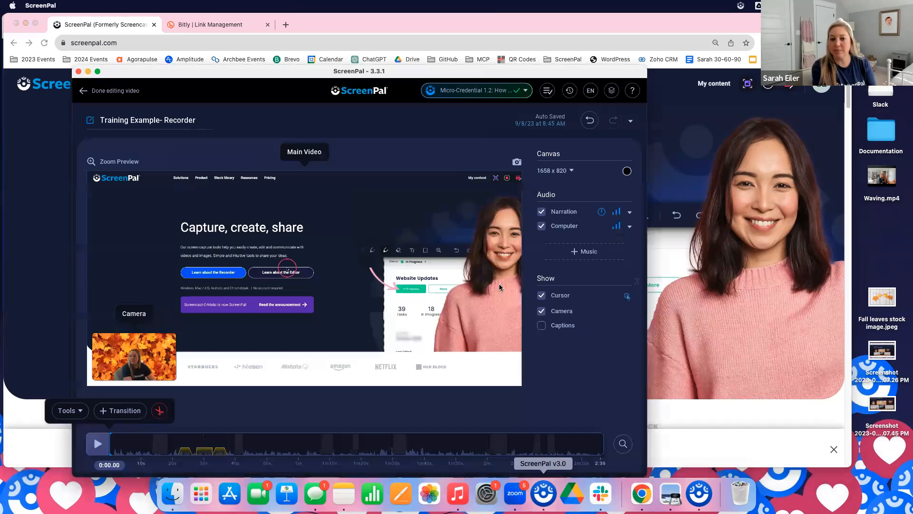
{"action": "left_click", "coordinate": [111, 91]}
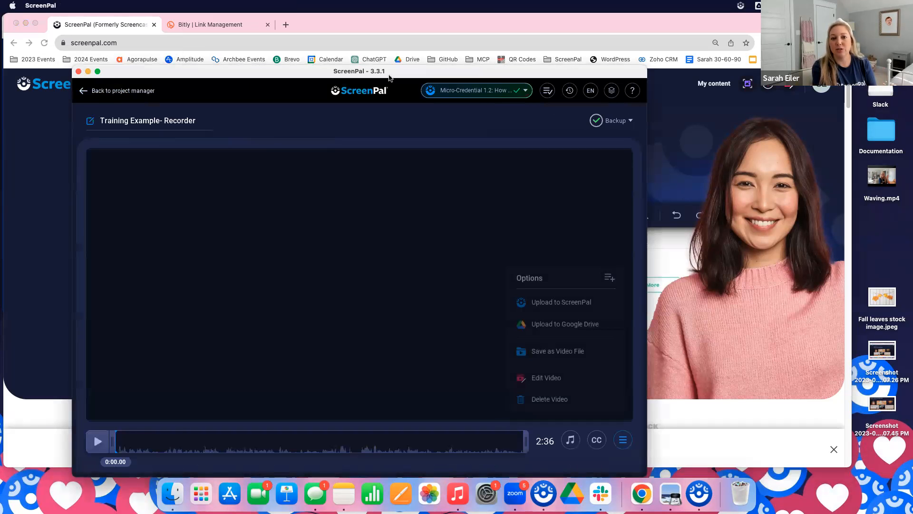
{"action": "left_click", "coordinate": [141, 91]}
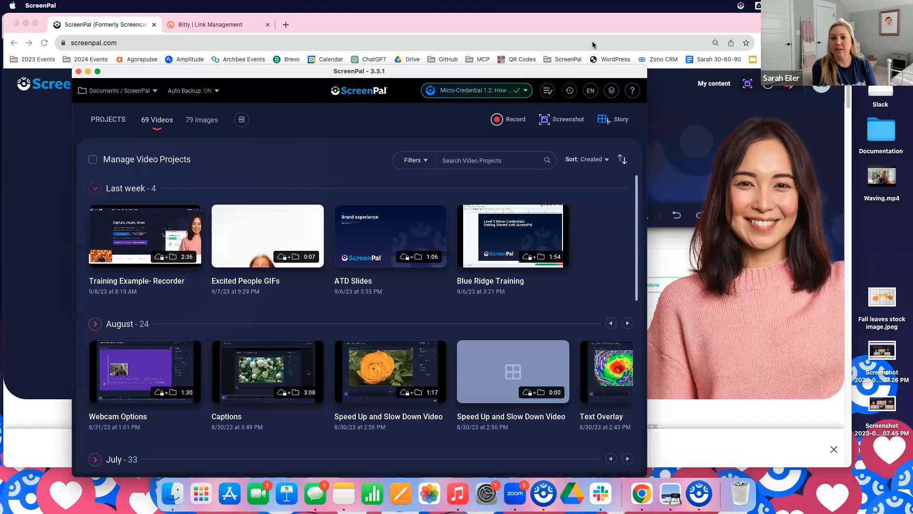
{"action": "left_click", "coordinate": [592, 28]}
{"action": "left_click", "coordinate": [167, 46]}
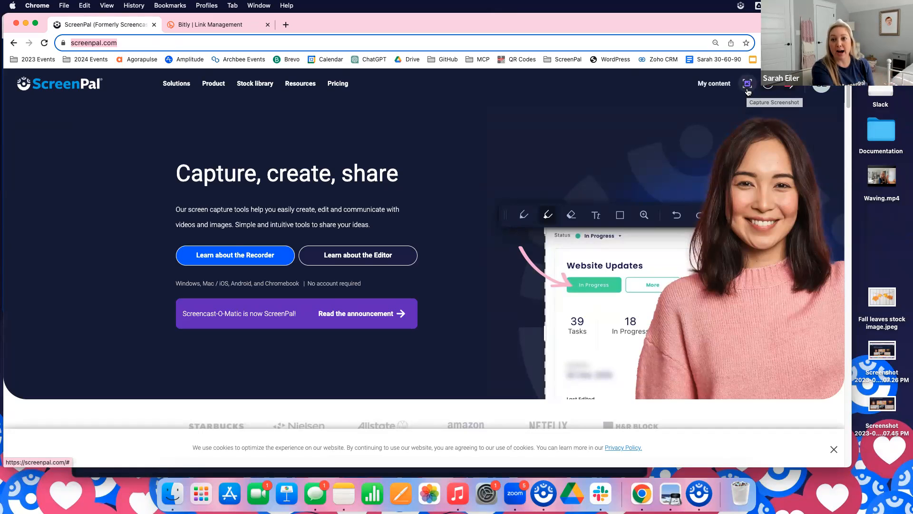
Start a ScreenPal scrolling screenshot and frame the homepage area from the site header down to the end of the hero banner
{"action": "left_click", "coordinate": [741, 7]}
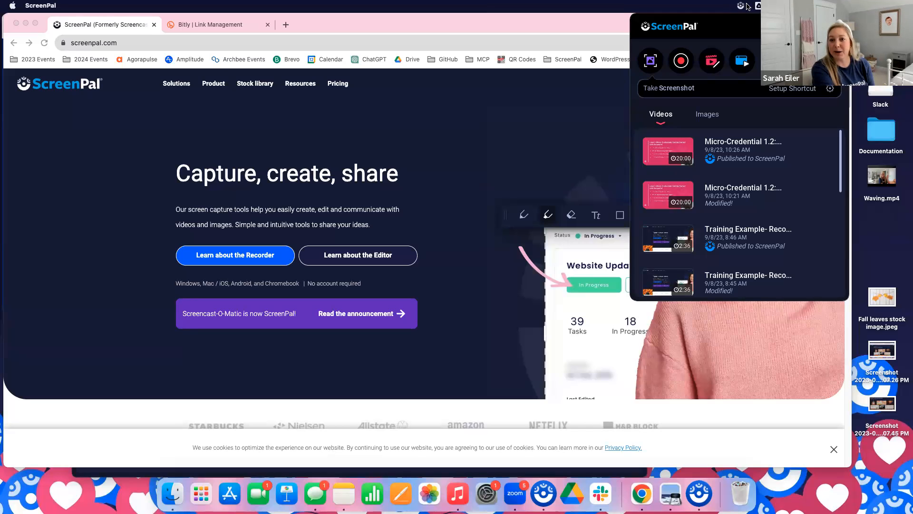
{"action": "left_click", "coordinate": [651, 61]}
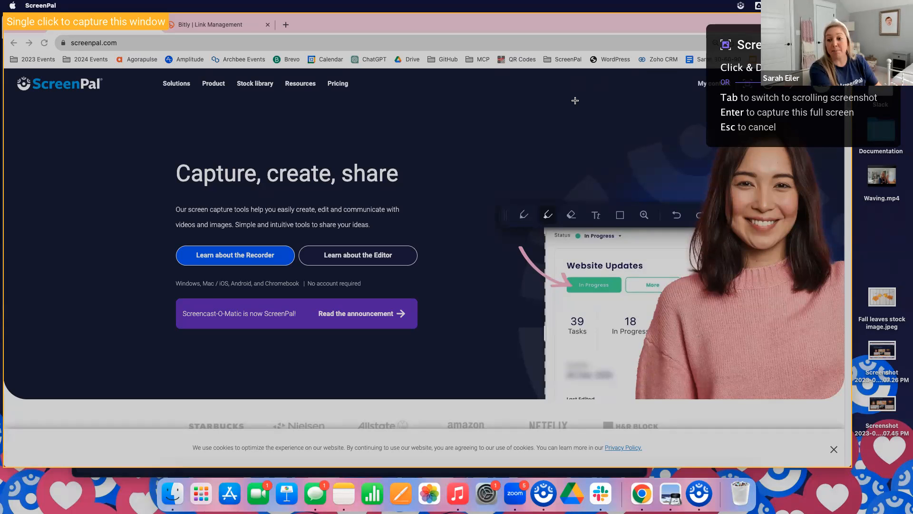
{"action": "key", "text": "Tab"}
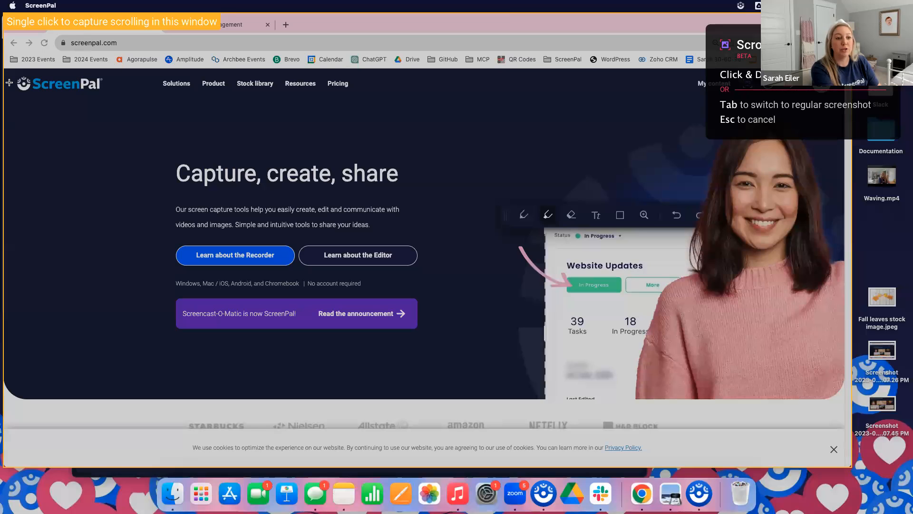
{"action": "left_click_drag", "start_coordinate": [6, 72], "coordinate": [797, 390]}
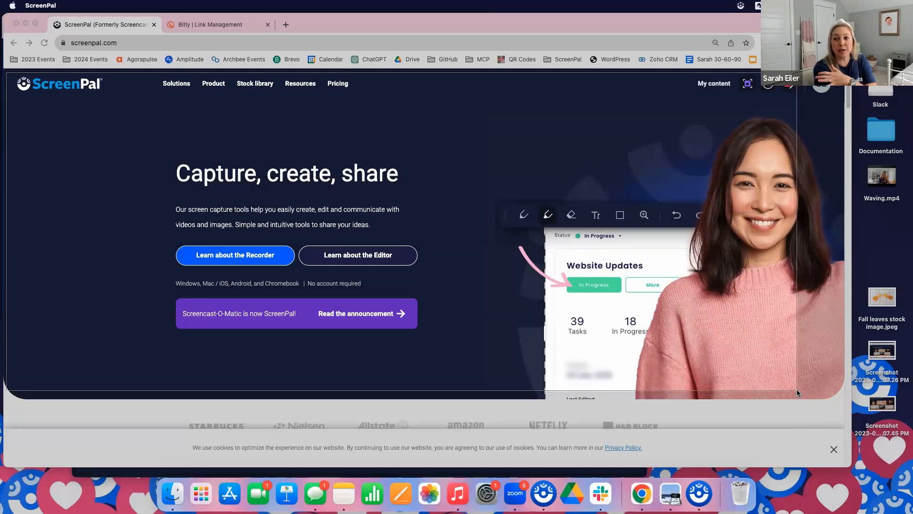
{"action": "left_click_drag", "start_coordinate": [797, 389], "coordinate": [797, 389]}
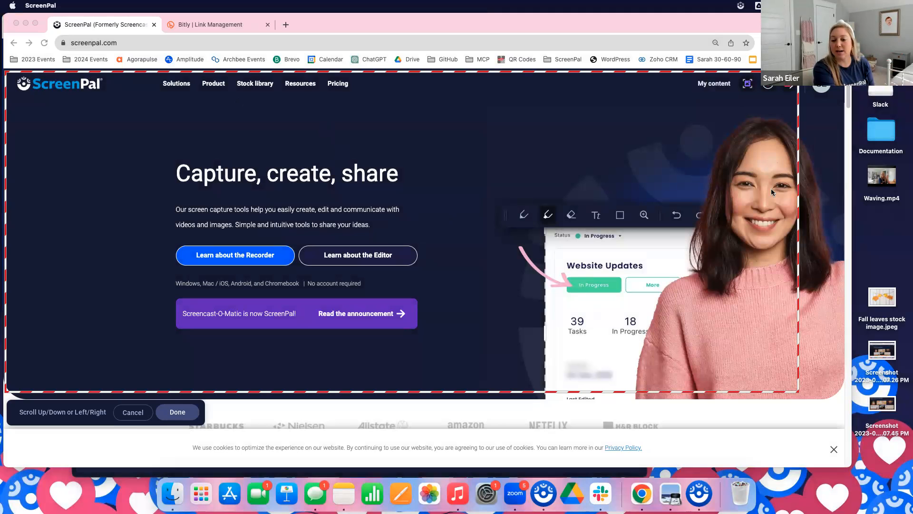
Capture the homepage down to its footer as a scrolling screenshot and open the result as an image project
{"action": "scroll", "coordinate": [282, 193], "scroll_direction": "down", "scroll_amount": 3}
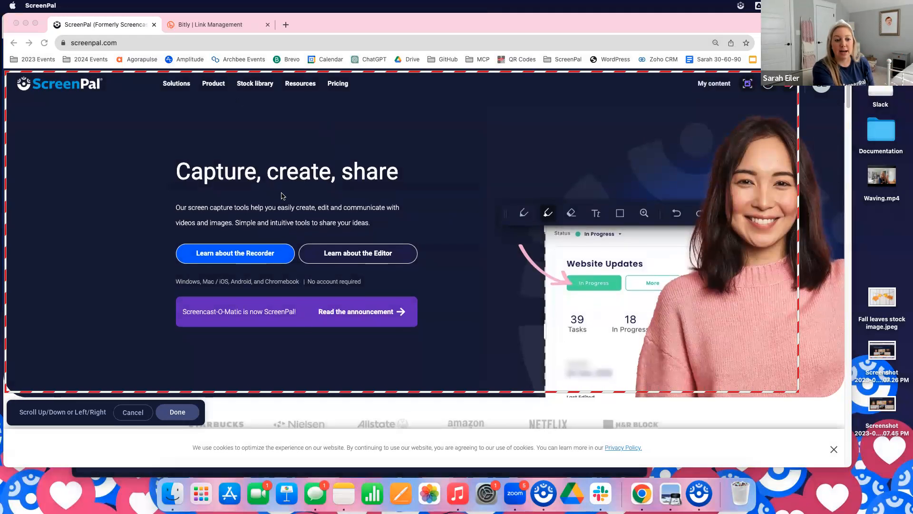
{"action": "scroll", "coordinate": [282, 193], "scroll_direction": "down", "scroll_amount": 8}
{"action": "scroll", "coordinate": [281, 194], "scroll_direction": "down", "scroll_amount": 20}
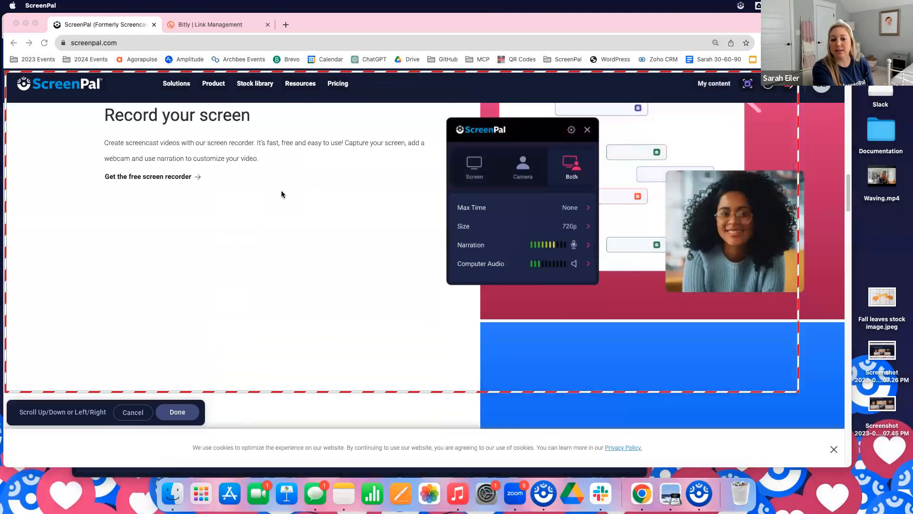
{"action": "scroll", "coordinate": [281, 196], "scroll_direction": "down", "scroll_amount": 20}
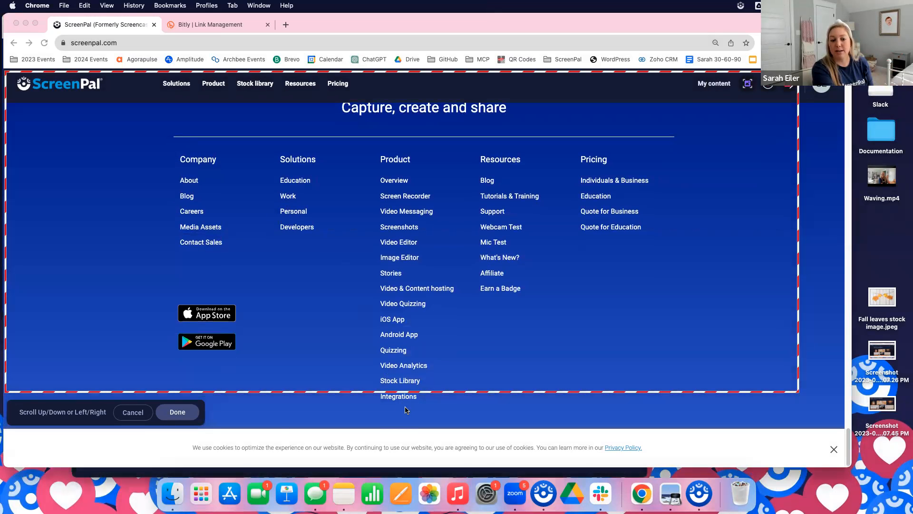
{"action": "left_click", "coordinate": [184, 412]}
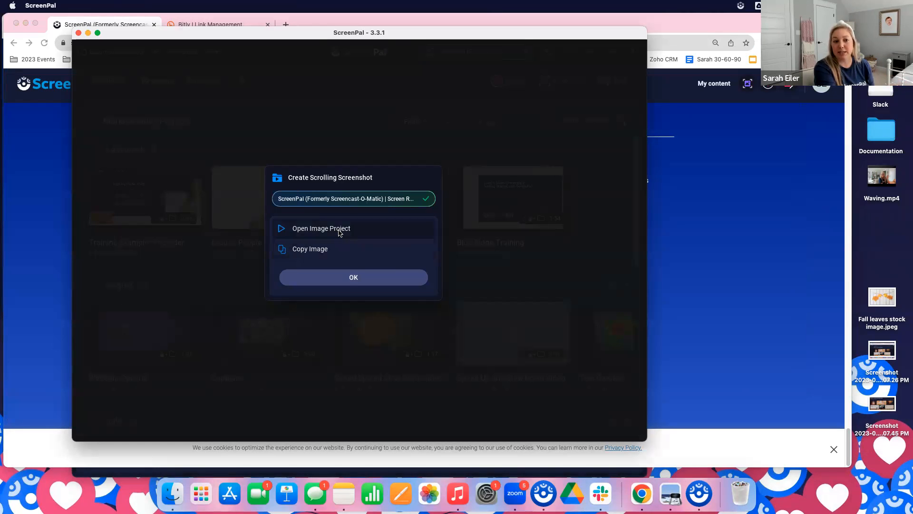
{"action": "left_click", "coordinate": [321, 229]}
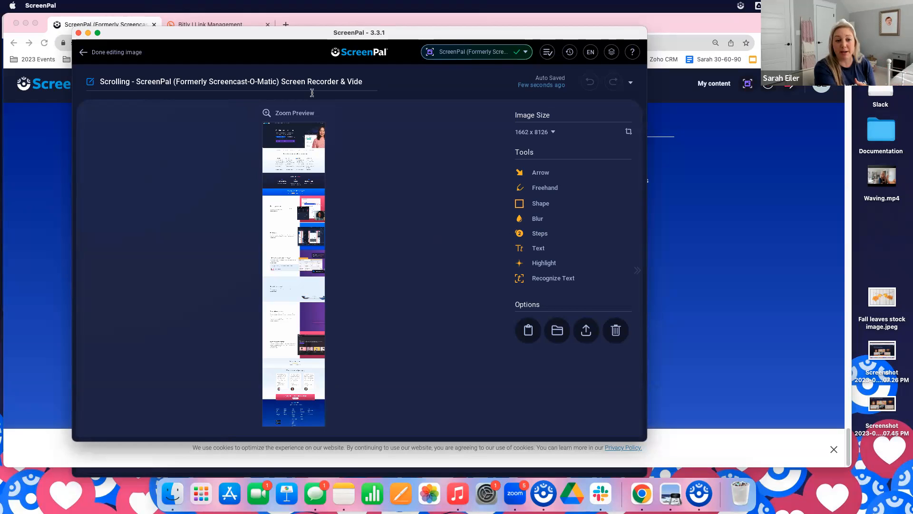
Zoom the preview so the screenshot's full page width fills the canvas, and look through the captured page
{"action": "left_click", "coordinate": [292, 113]}
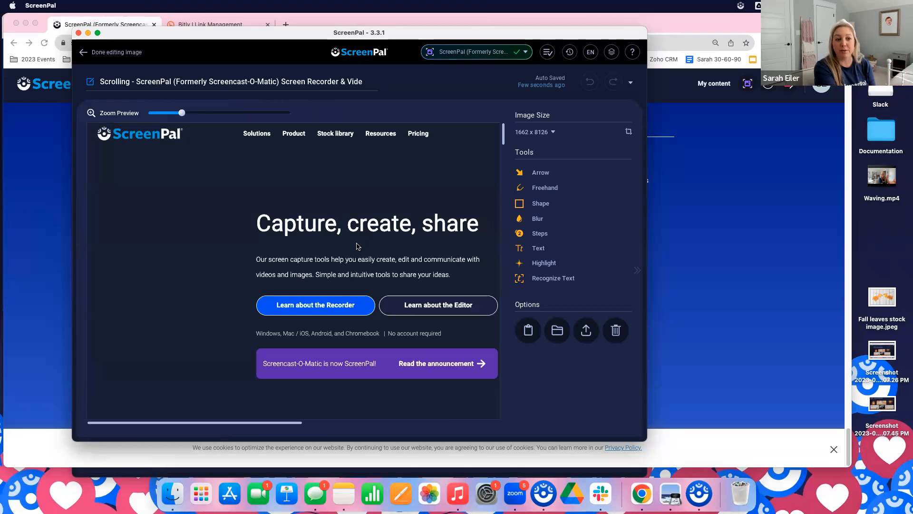
{"action": "scroll", "coordinate": [359, 247], "scroll_direction": "down", "scroll_amount": 1}
{"action": "left_click_drag", "start_coordinate": [183, 113], "coordinate": [148, 121]}
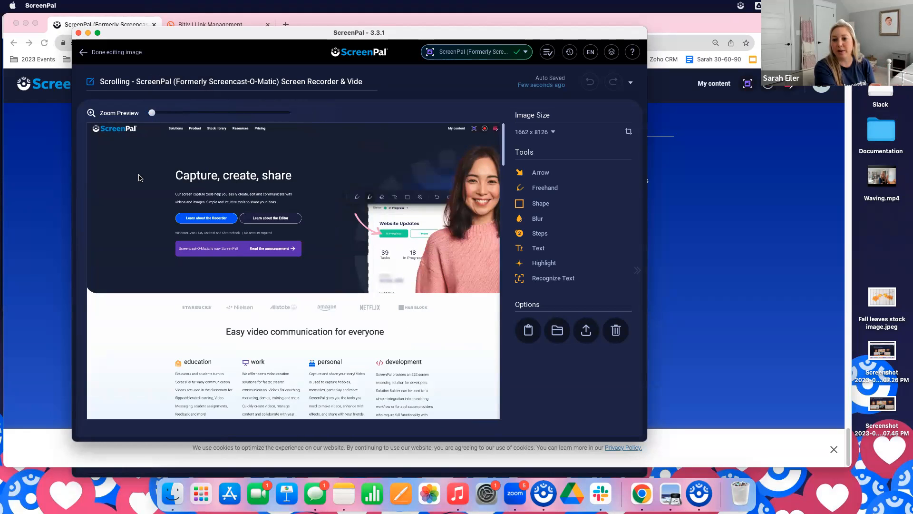
{"action": "scroll", "coordinate": [328, 271], "scroll_direction": "down", "scroll_amount": 2}
{"action": "scroll", "coordinate": [328, 271], "scroll_direction": "up", "scroll_amount": 2}
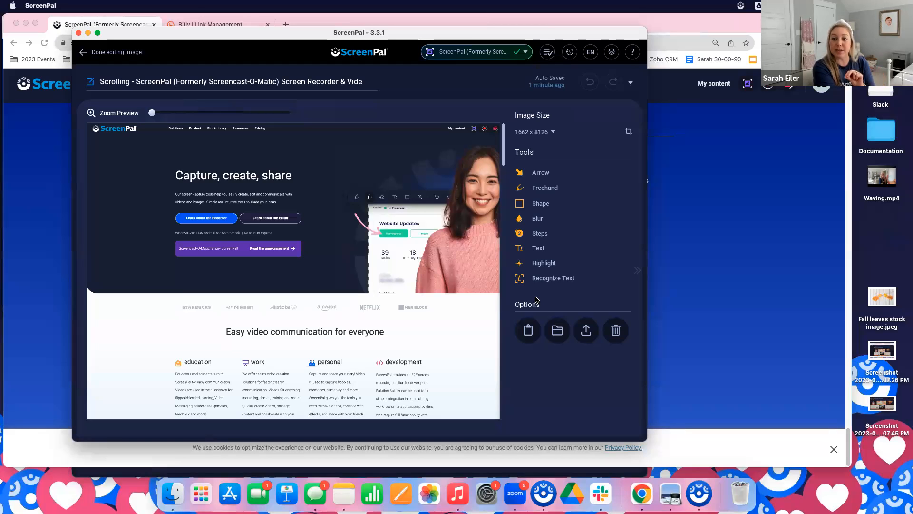
Draw an arrow with a pink line pointing at the "Capture, create, share" heading
{"action": "left_click", "coordinate": [542, 174]}
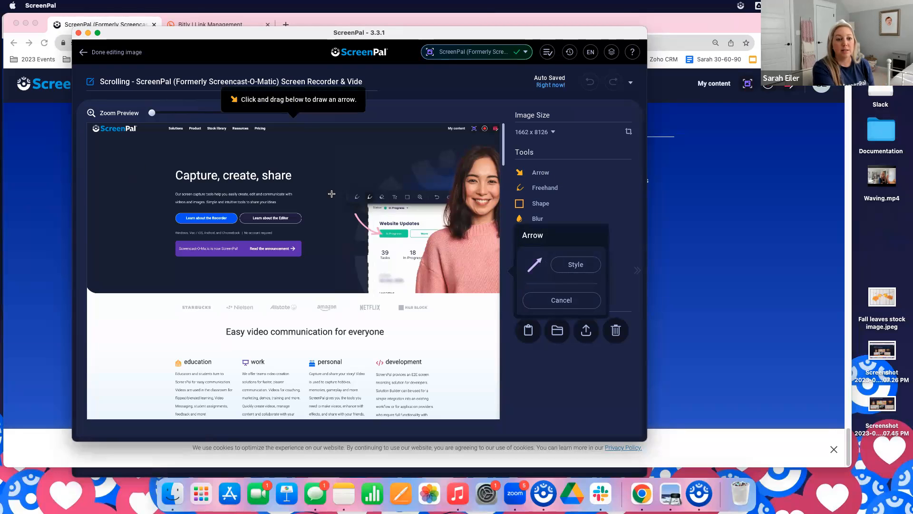
{"action": "left_click", "coordinate": [574, 265]}
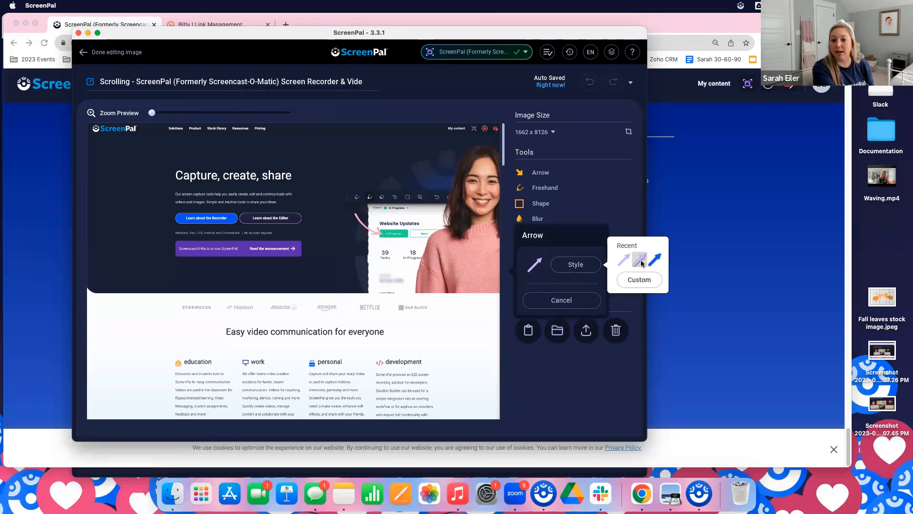
{"action": "left_click", "coordinate": [543, 250]}
{"action": "left_click", "coordinate": [586, 265]}
{"action": "left_click", "coordinate": [624, 282]}
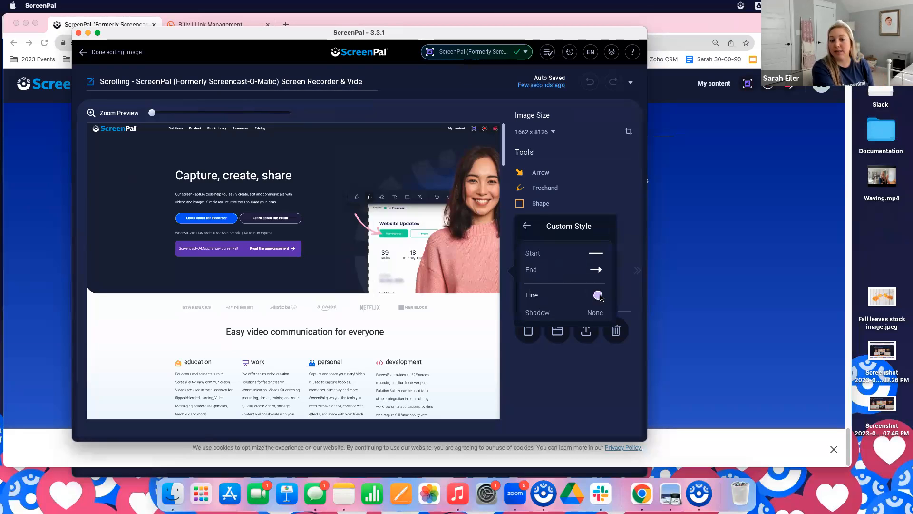
{"action": "left_click", "coordinate": [597, 296]}
{"action": "left_click", "coordinate": [720, 256]}
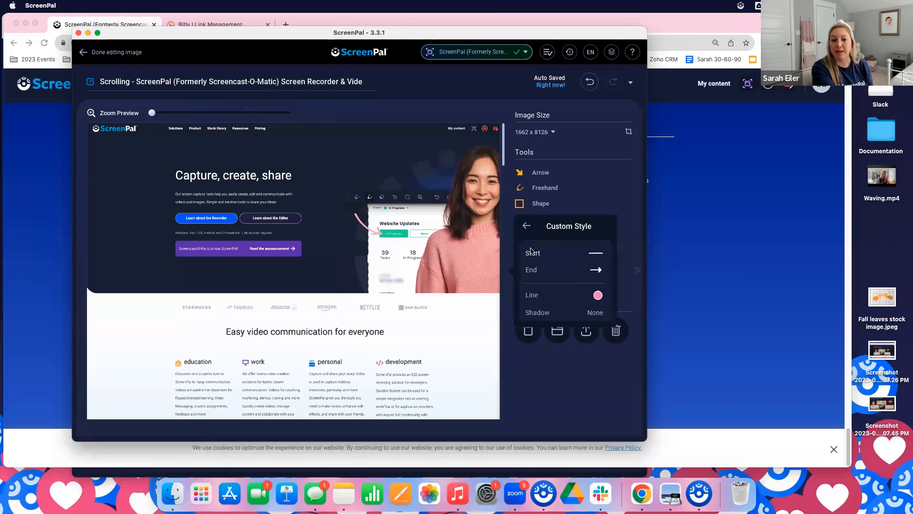
{"action": "left_click", "coordinate": [527, 227]}
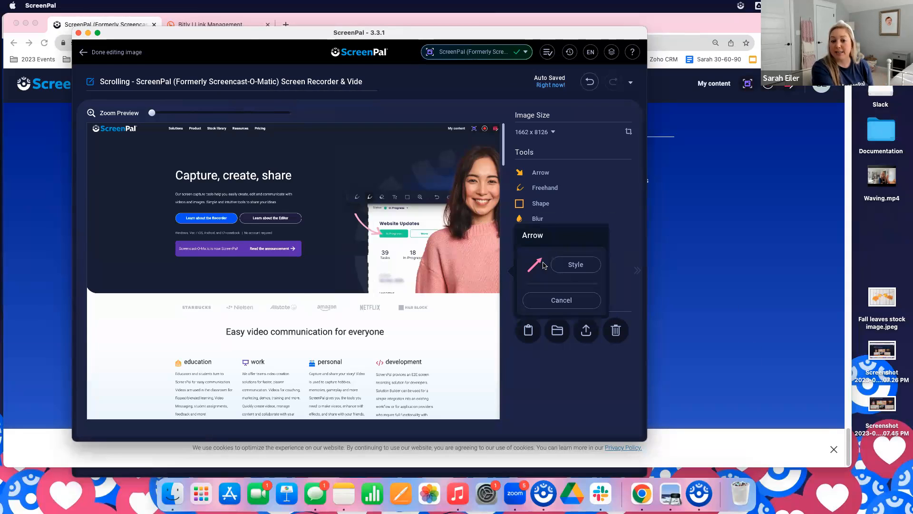
{"action": "left_click_drag", "start_coordinate": [101, 163], "coordinate": [173, 175]}
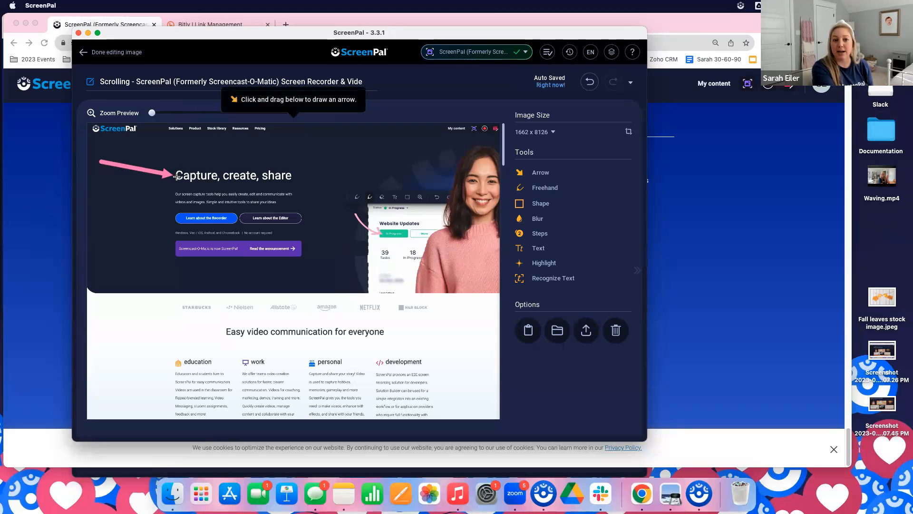
Circle the purple announcement banner with a freehand stroke and add a five-point star beside the "Learn about the Recorder" button
{"action": "left_click", "coordinate": [545, 188]}
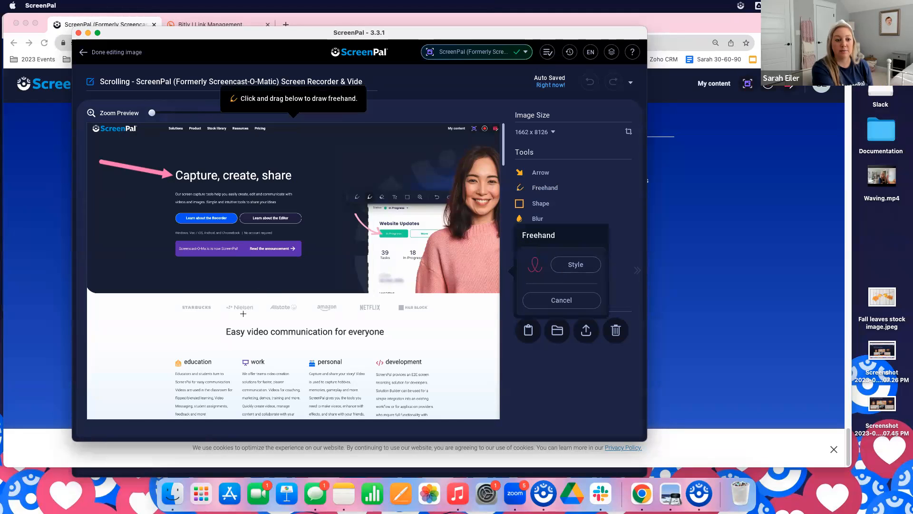
{"action": "mouse_move", "coordinate": [169, 261]}
{"action": "left_mouse_down"}
{"action": "mouse_move", "coordinate": [283, 264]}
{"action": "mouse_move", "coordinate": [312, 254]}
{"action": "mouse_move", "coordinate": [302, 240]}
{"action": "mouse_move", "coordinate": [247, 237]}
{"action": "mouse_move", "coordinate": [156, 245]}
{"action": "mouse_move", "coordinate": [181, 261]}
{"action": "left_mouse_up"}
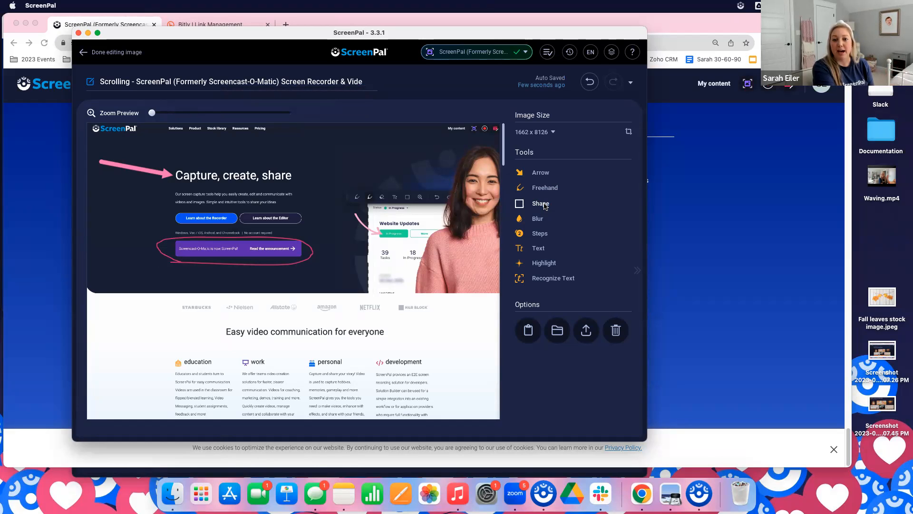
{"action": "left_click", "coordinate": [544, 205]}
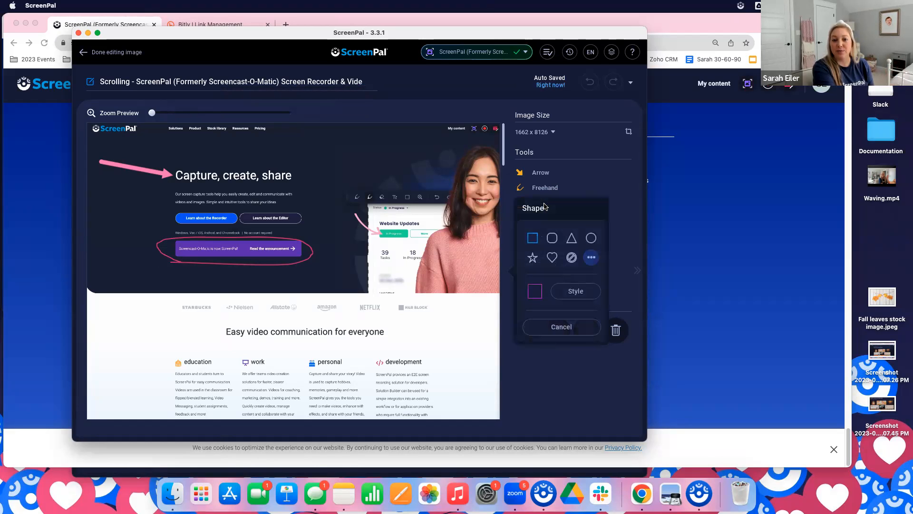
{"action": "left_click", "coordinate": [594, 260]}
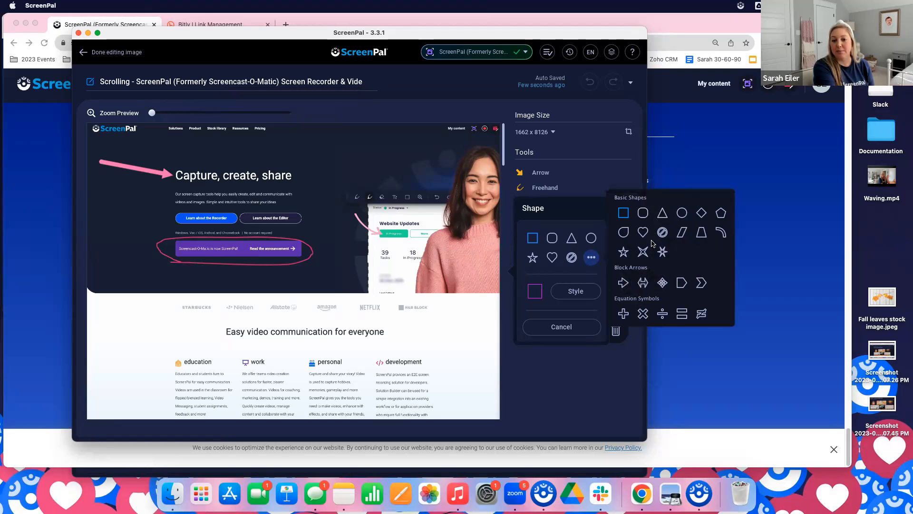
{"action": "left_click", "coordinate": [622, 252]}
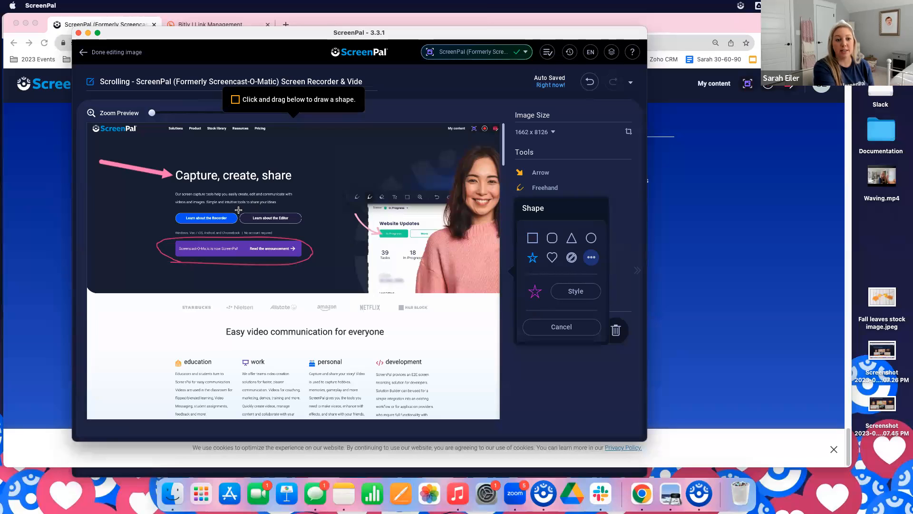
{"action": "left_click_drag", "start_coordinate": [151, 205], "coordinate": [175, 226]}
{"action": "left_click", "coordinate": [160, 220]}
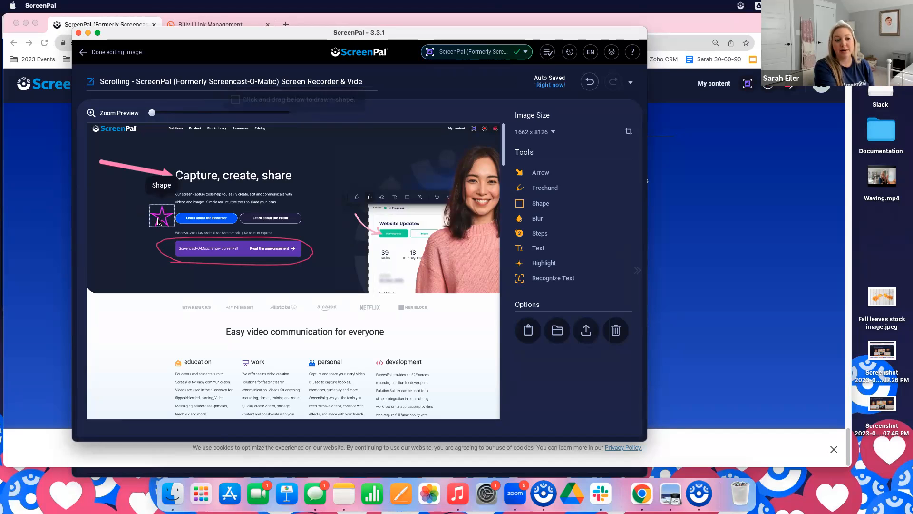
{"action": "left_click", "coordinate": [160, 220]}
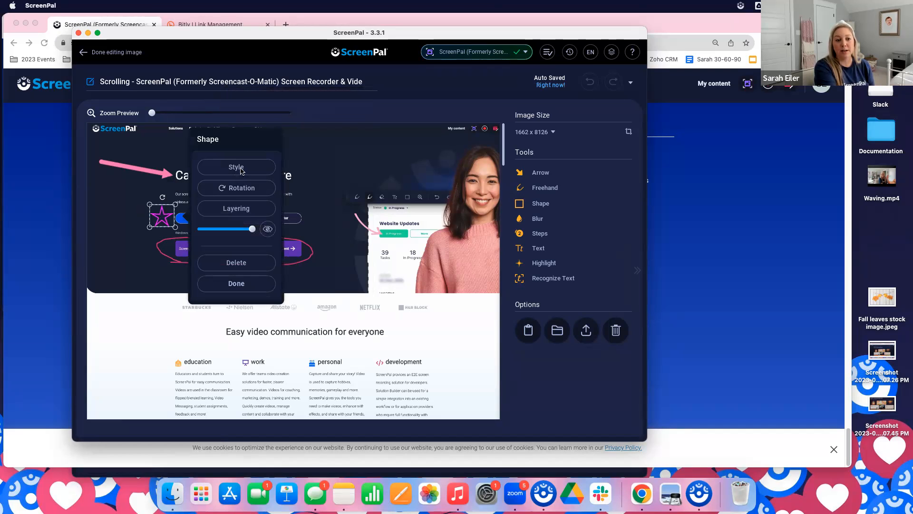
{"action": "left_click", "coordinate": [257, 285]}
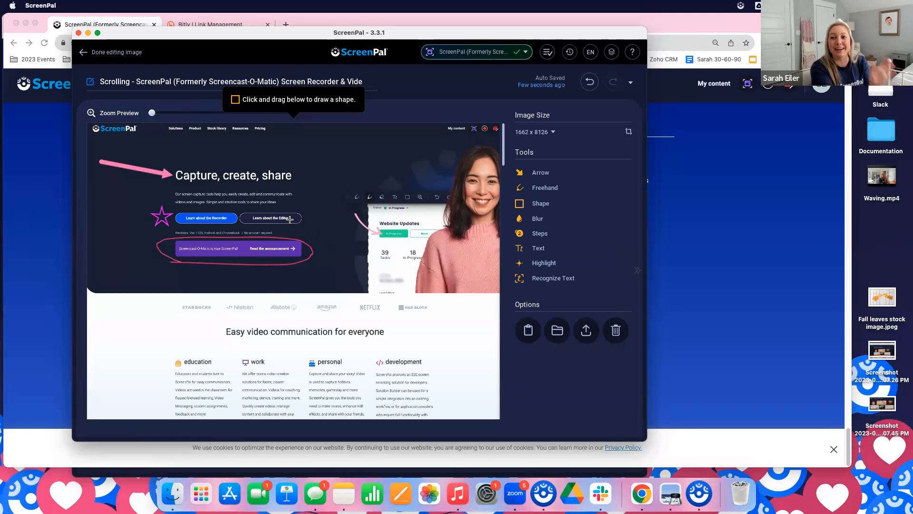
Blur the smiling woman's face and hair in the homepage's hero image
{"action": "left_click", "coordinate": [538, 220]}
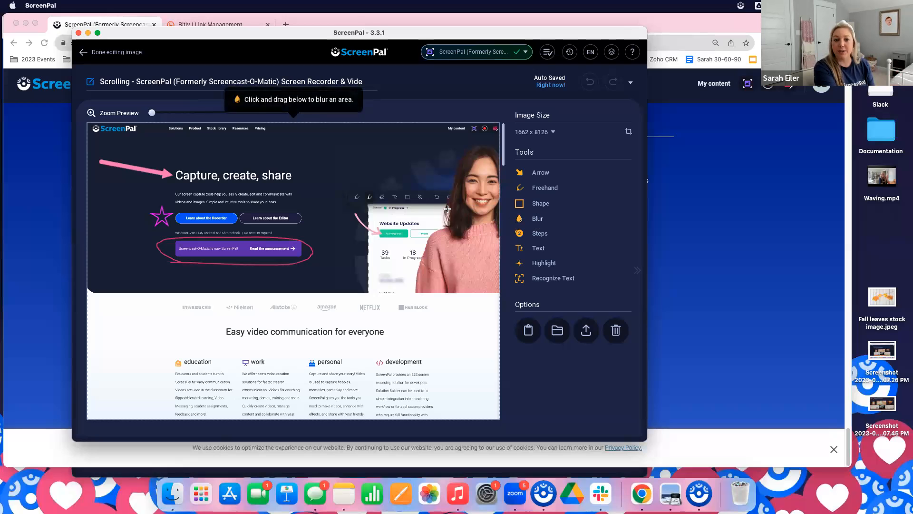
{"action": "left_click_drag", "start_coordinate": [443, 147], "coordinate": [498, 225]}
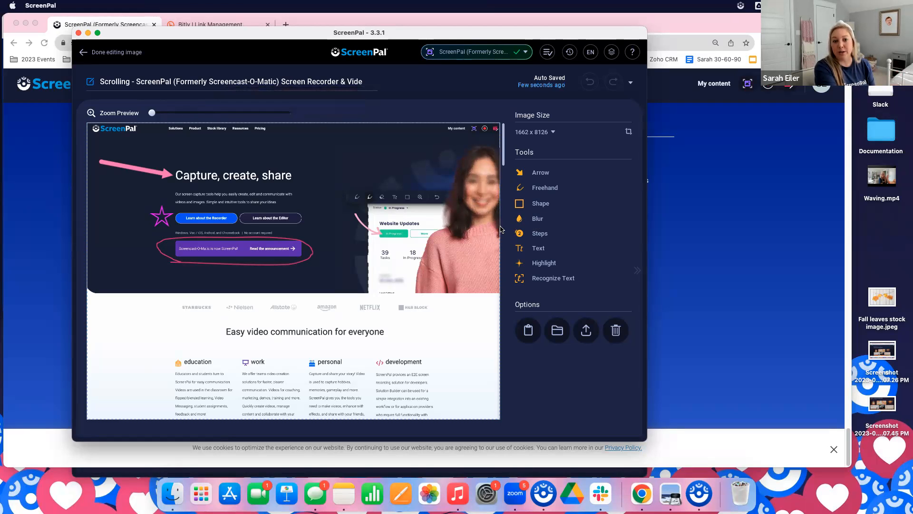
{"action": "left_click", "coordinate": [481, 197]}
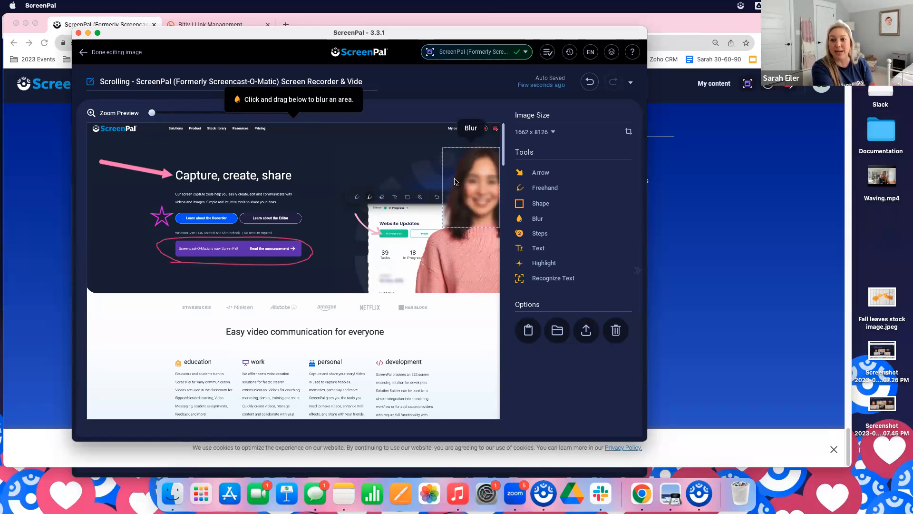
{"action": "left_click", "coordinate": [536, 220]}
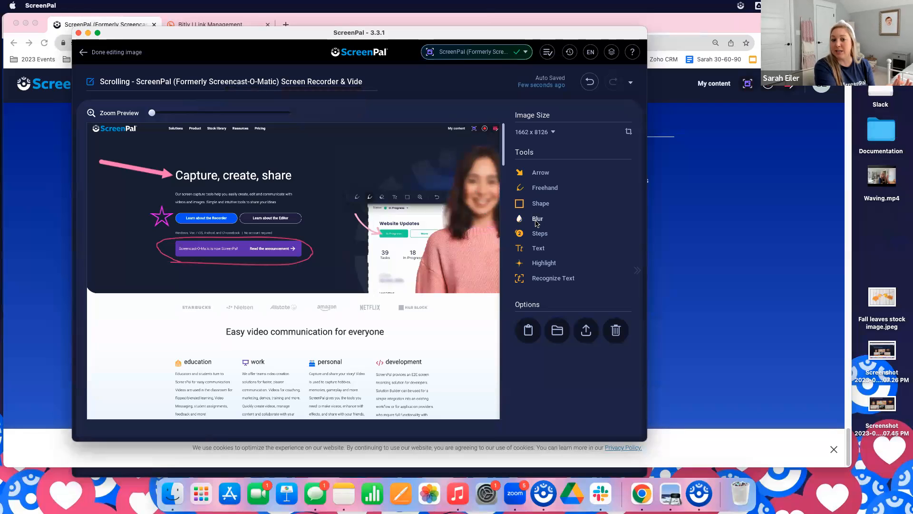
{"action": "left_click", "coordinate": [487, 169]}
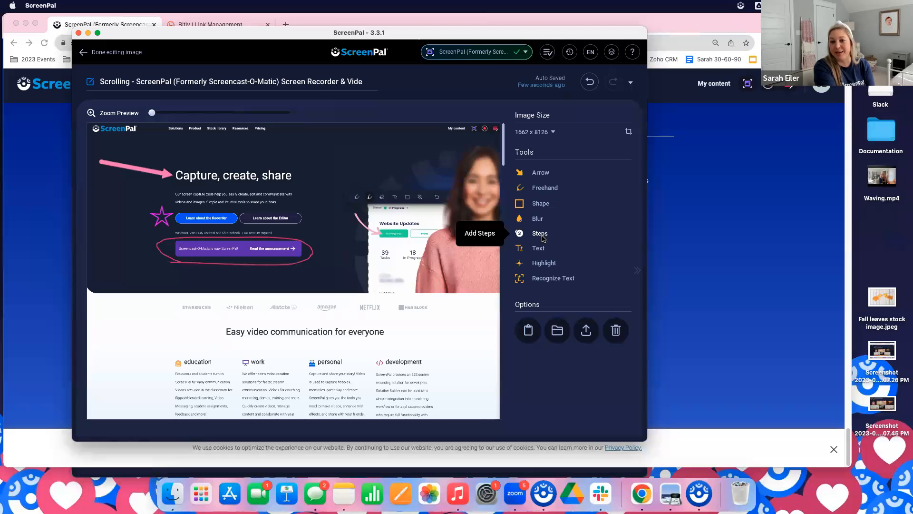
Place numbered step markers 1 beside "My content" and 2 and 3 in the area above the pink arrow, checking their custom style options
{"action": "left_click", "coordinate": [544, 238]}
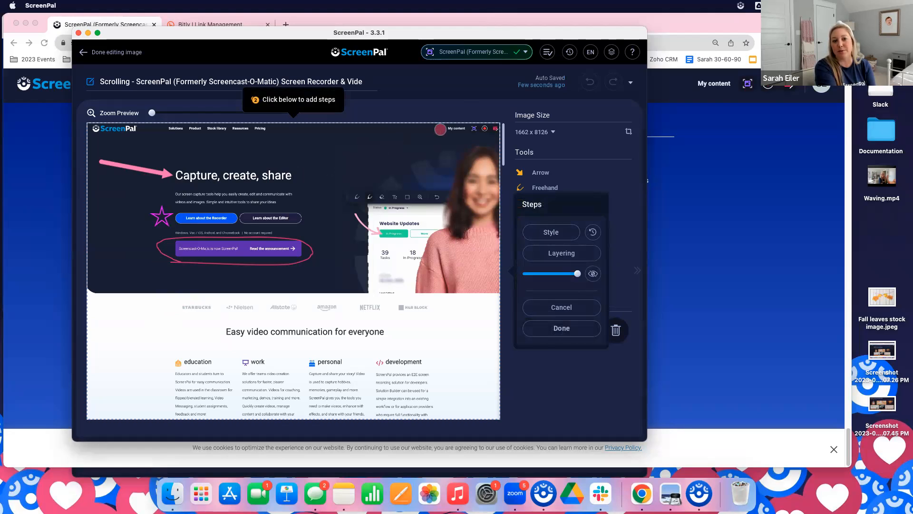
{"action": "left_click", "coordinate": [440, 130]}
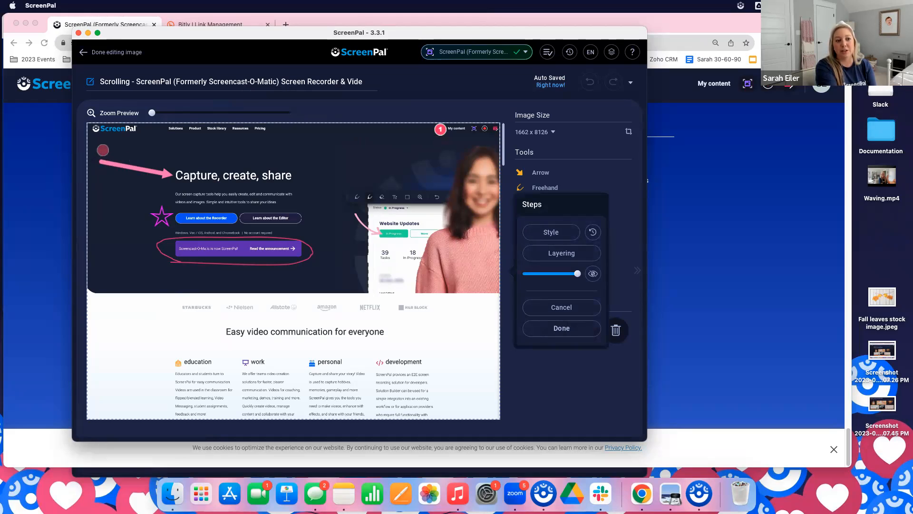
{"action": "left_click", "coordinate": [120, 145]}
{"action": "left_click", "coordinate": [120, 145]}
{"action": "left_click", "coordinate": [158, 145]}
{"action": "left_click", "coordinate": [157, 145]}
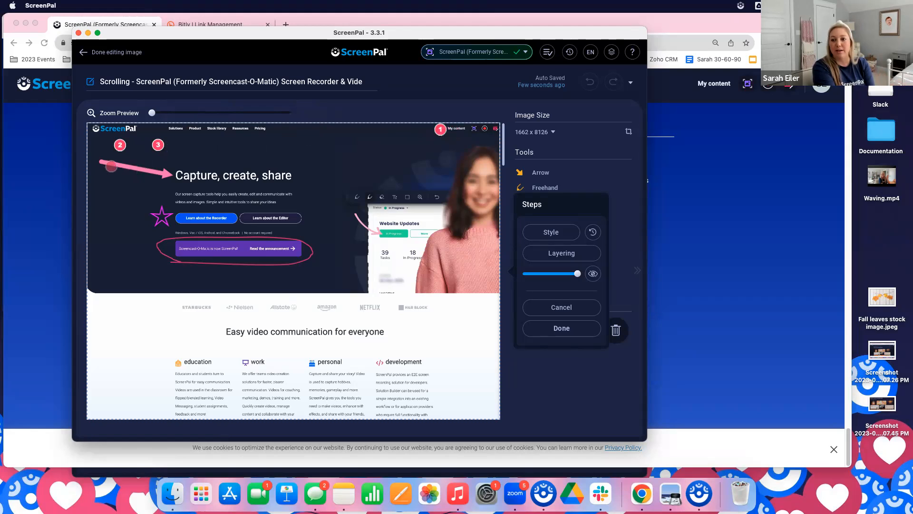
{"action": "left_click", "coordinate": [556, 233]}
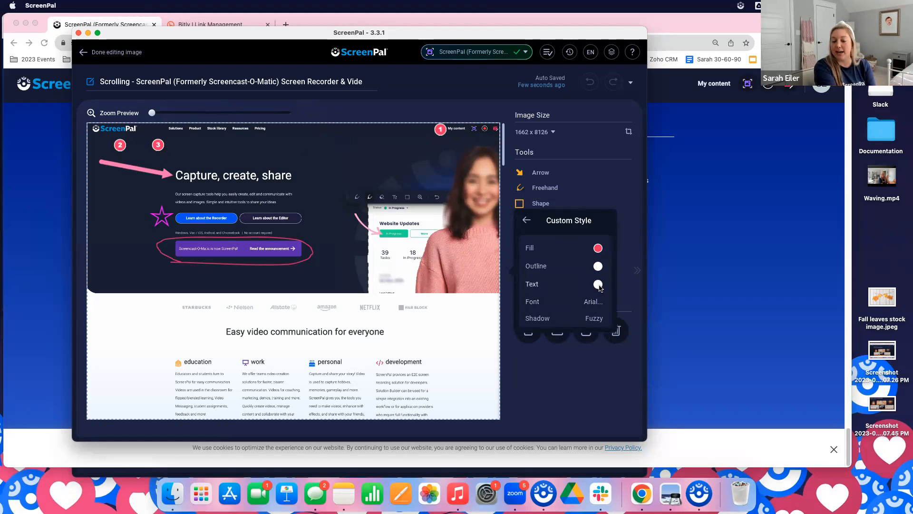
{"action": "left_click", "coordinate": [526, 220]}
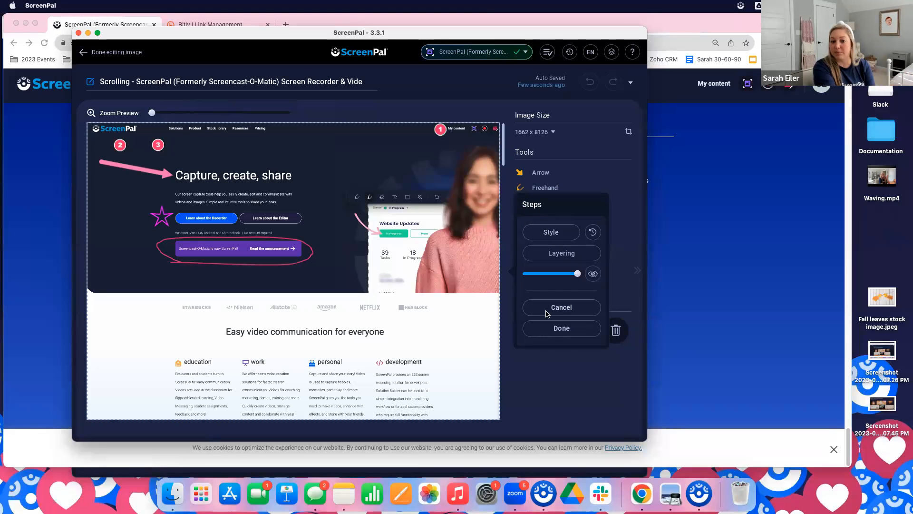
{"action": "left_click", "coordinate": [558, 329]}
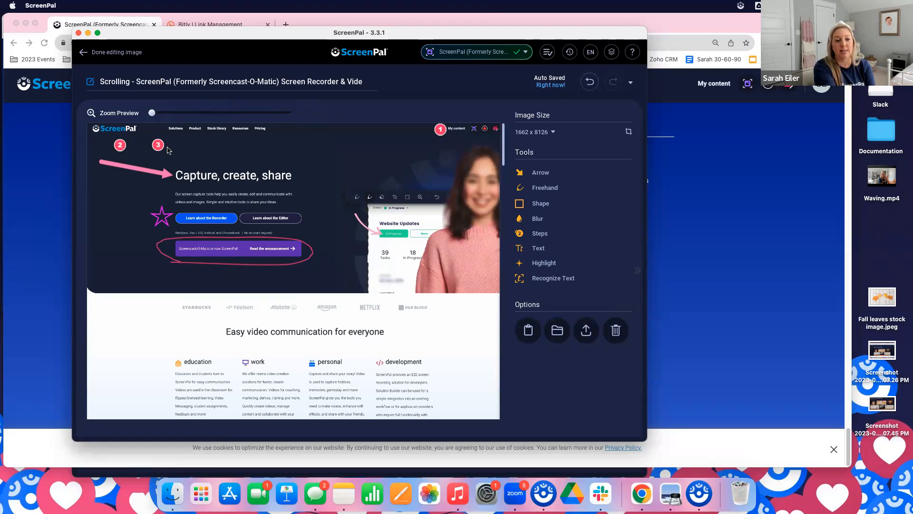
Add a text box reading "Add steps here!" near step marker 3
{"action": "left_click", "coordinate": [278, 154]}
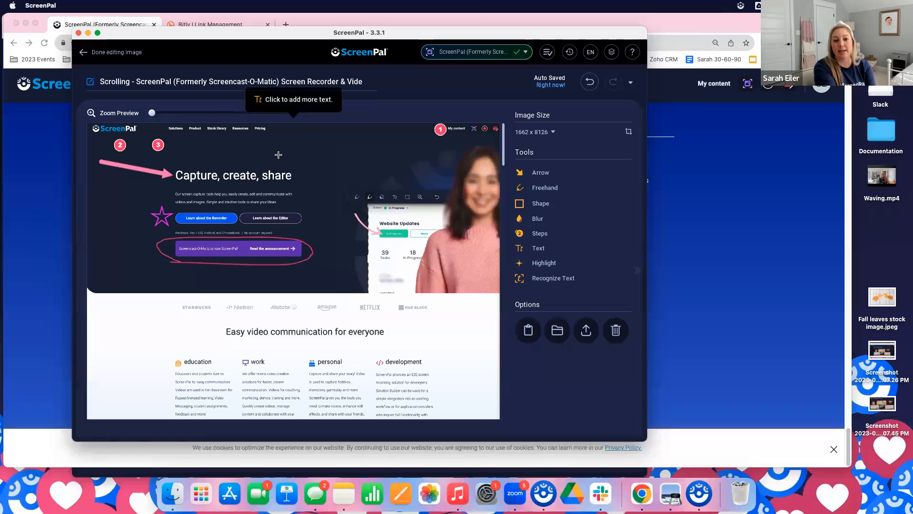
{"action": "left_click", "coordinate": [171, 144]}
{"action": "left_click", "coordinate": [164, 144]}
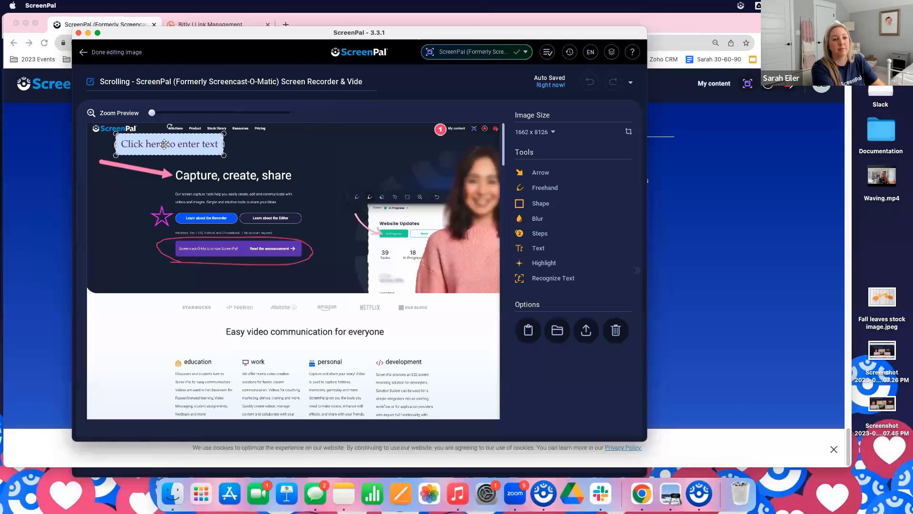
{"action": "triple_click", "coordinate": [209, 143]}
{"action": "left_click", "coordinate": [208, 142]}
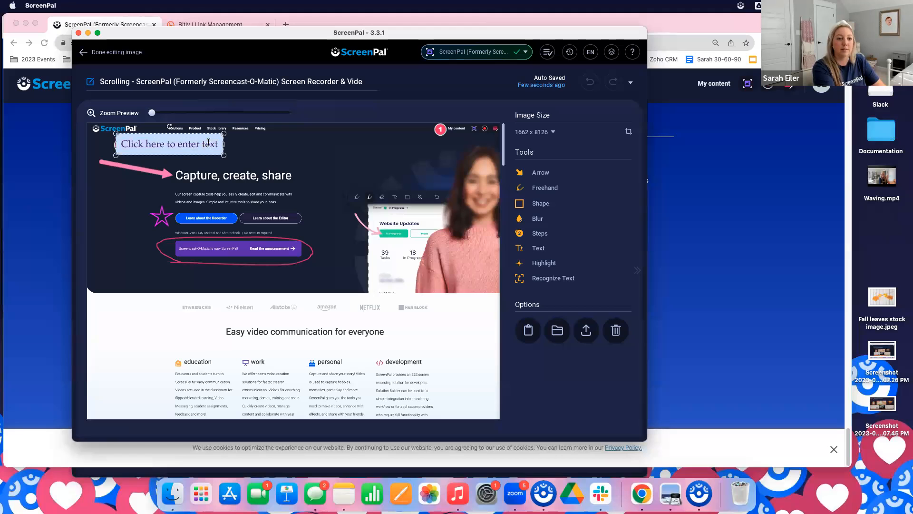
{"action": "key", "text": "super+a"}
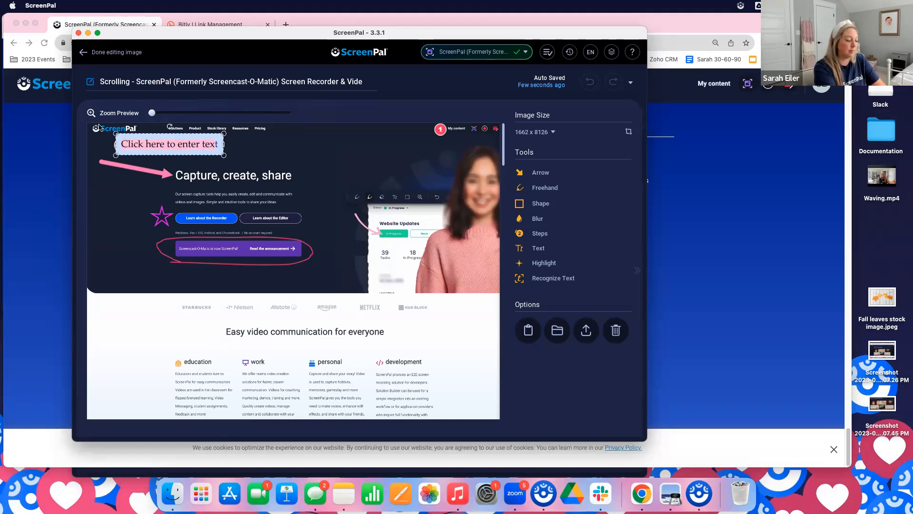
{"action": "type", "text": "Add steps here!"}
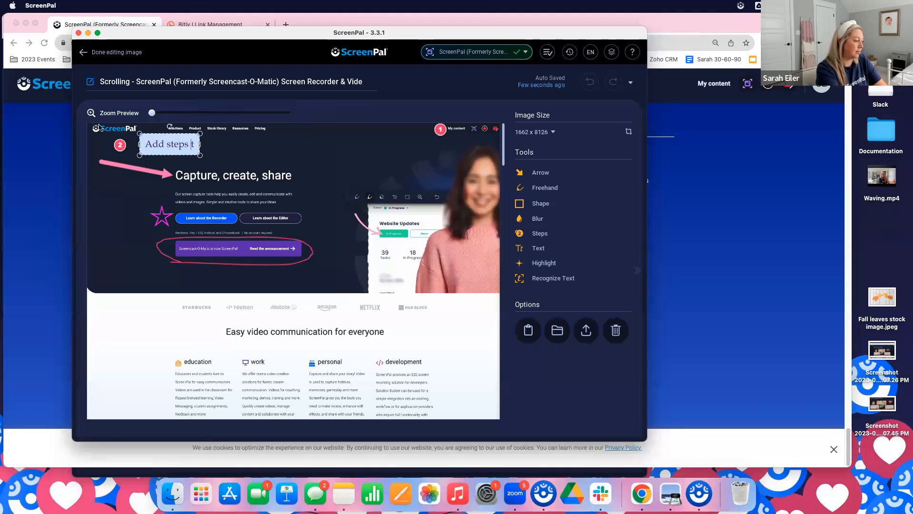
{"action": "type", "text": "t"}
{"action": "key", "text": "BackSpace"}
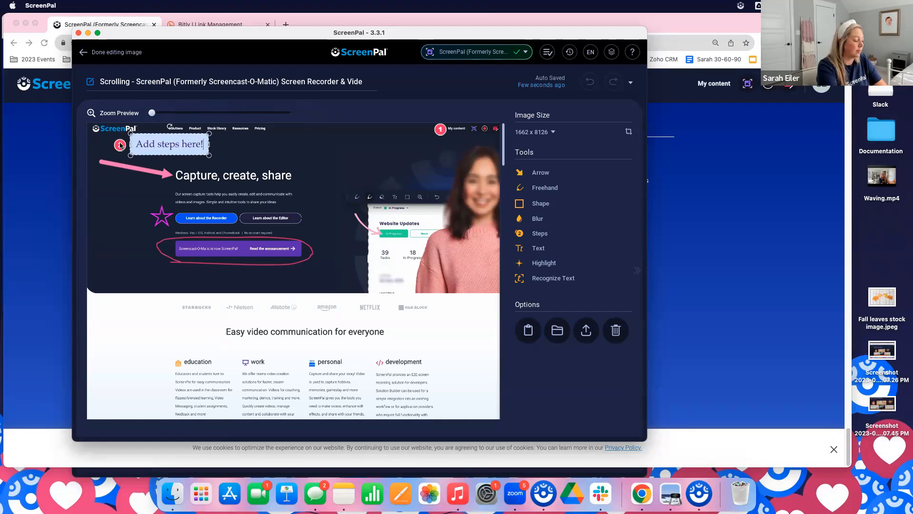
Shrink the "Add steps here!" text box and position it directly beside step marker 3, above the main heading
{"action": "mouse_move", "coordinate": [160, 136]}
{"action": "left_mouse_down"}
{"action": "mouse_move", "coordinate": [247, 137]}
{"action": "mouse_move", "coordinate": [197, 137]}
{"action": "left_mouse_up"}
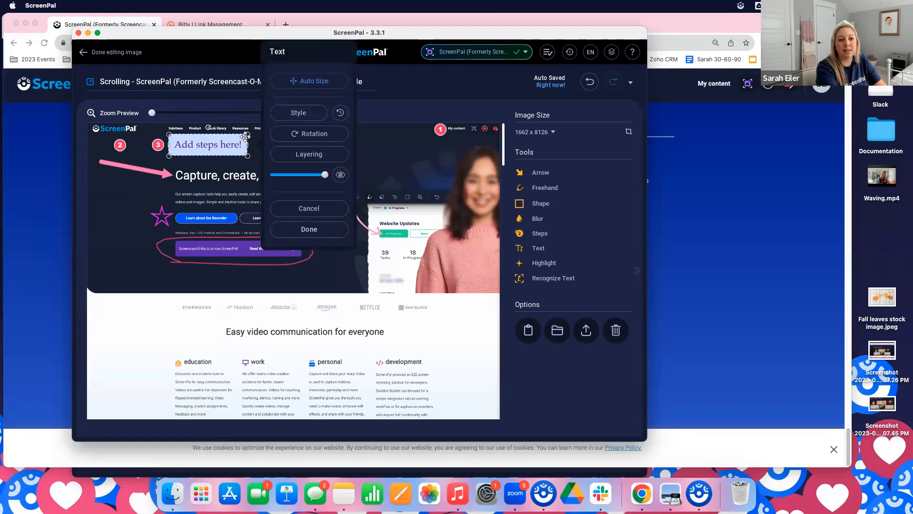
{"action": "left_click_drag", "start_coordinate": [246, 134], "coordinate": [213, 144]}
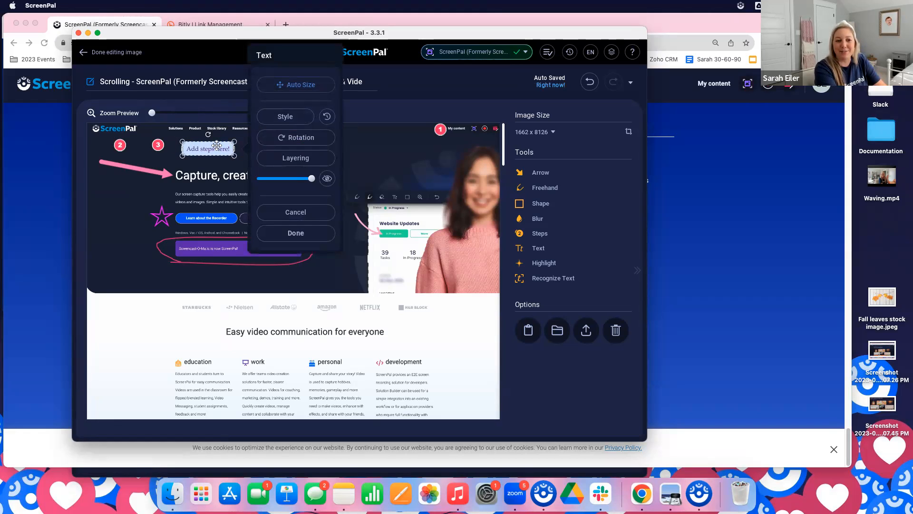
{"action": "left_click_drag", "start_coordinate": [212, 146], "coordinate": [198, 142]}
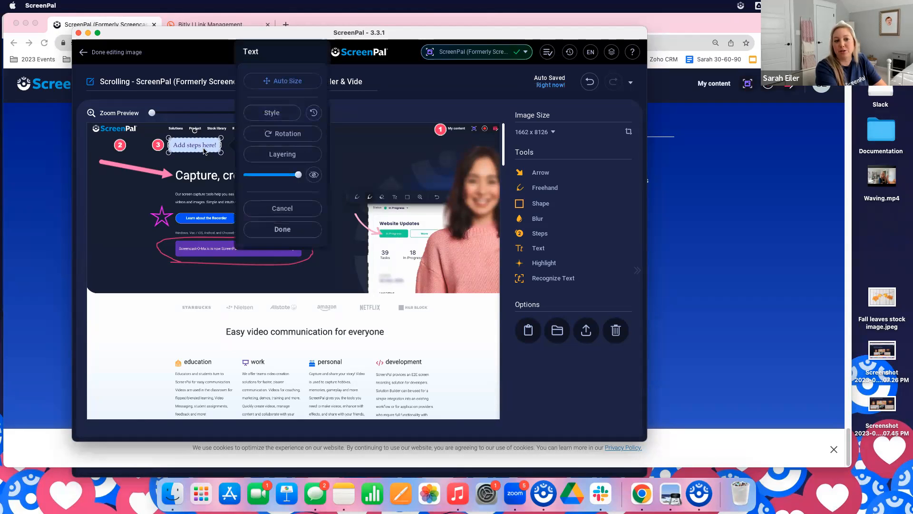
{"action": "left_click", "coordinate": [282, 230]}
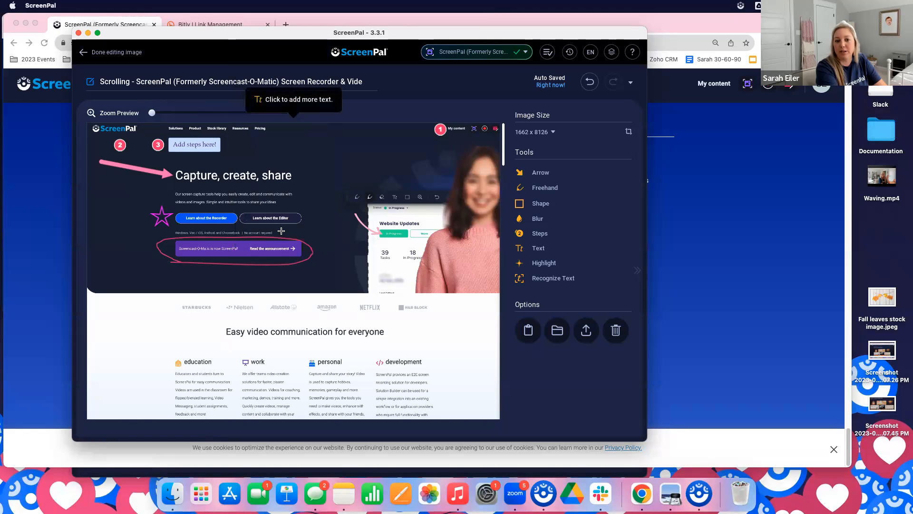
Highlight the page's entire dark hero section, from the navigation bar down to the start of the white area
{"action": "left_click", "coordinate": [548, 268]}
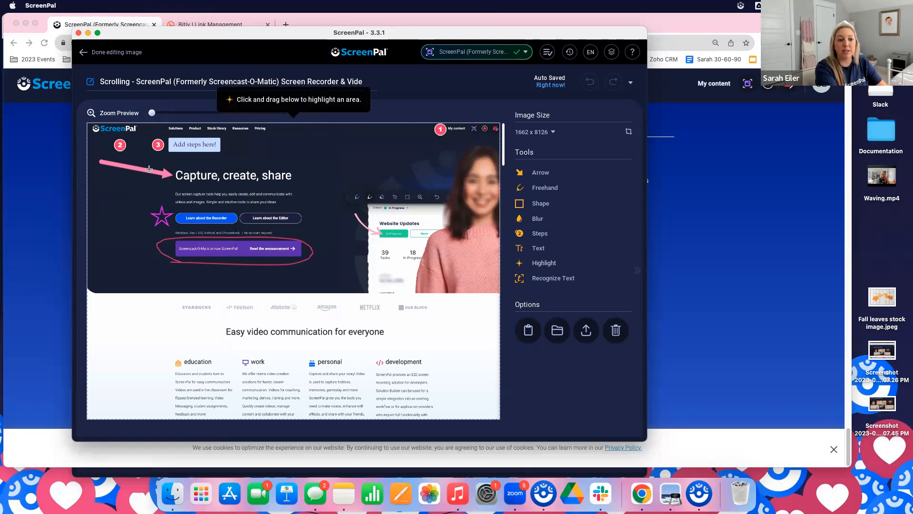
{"action": "left_click_drag", "start_coordinate": [90, 124], "coordinate": [499, 293]}
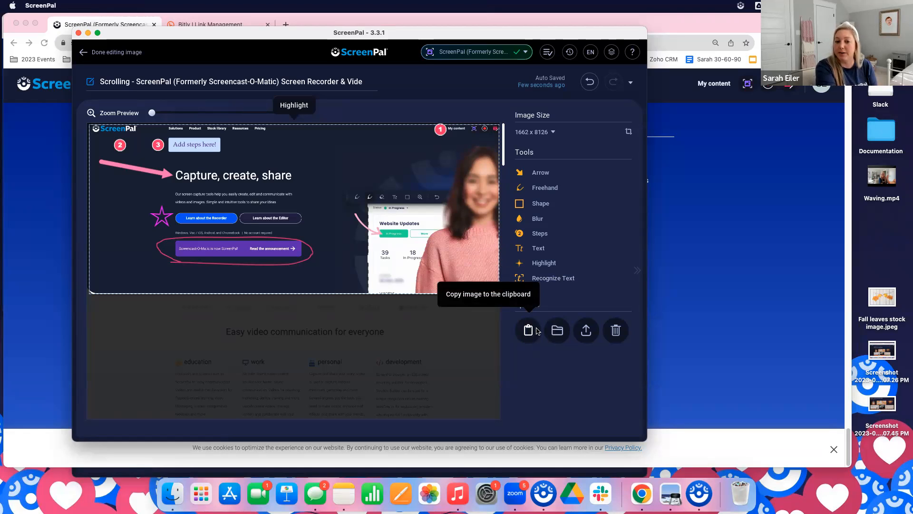
Switch to Chrome and open the "Micro-Credential 1.2: How to Create Your Project" presentation from Google Drive
{"action": "left_click", "coordinate": [761, 184]}
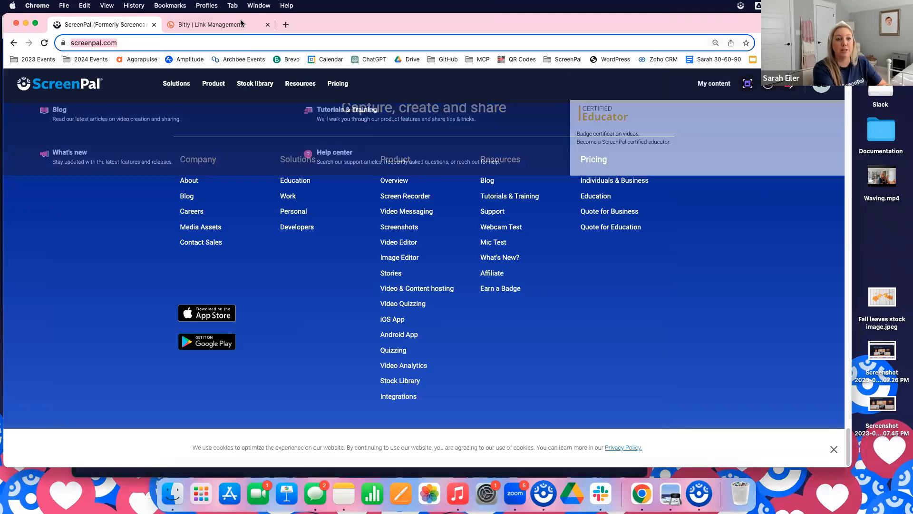
{"action": "left_click", "coordinate": [244, 27]}
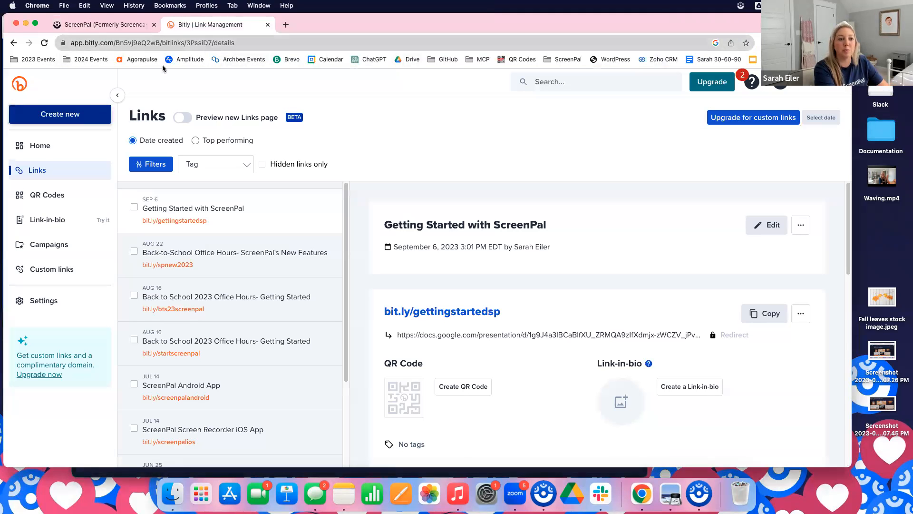
{"action": "left_click", "coordinate": [413, 60]}
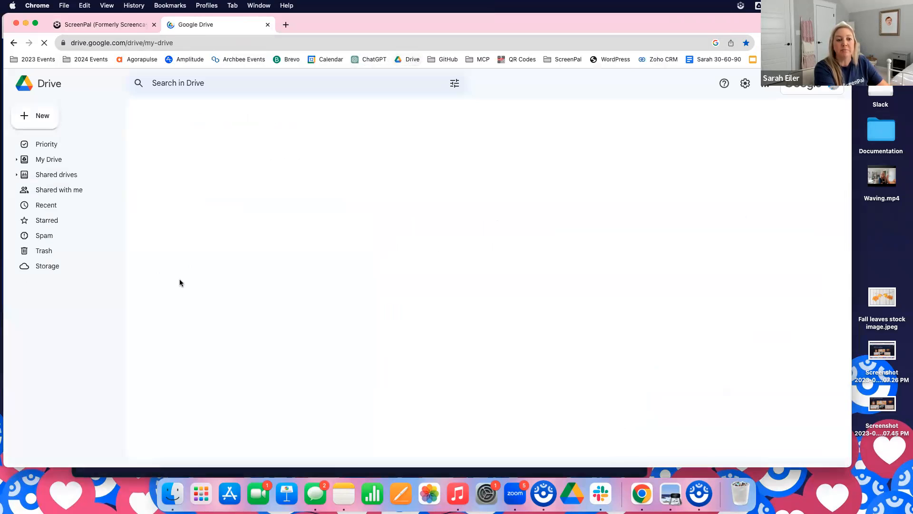
{"action": "double_click", "coordinate": [230, 202]}
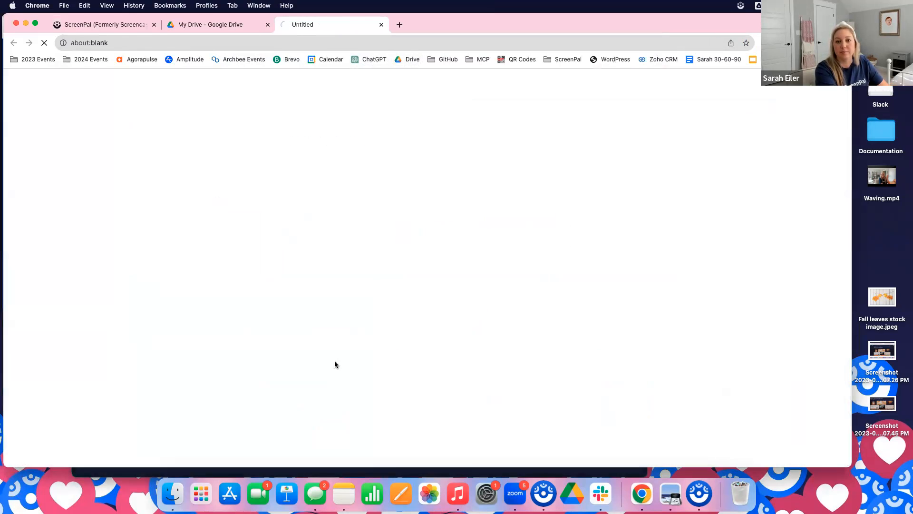
{"action": "scroll", "coordinate": [62, 339], "scroll_direction": "down", "scroll_amount": 5}
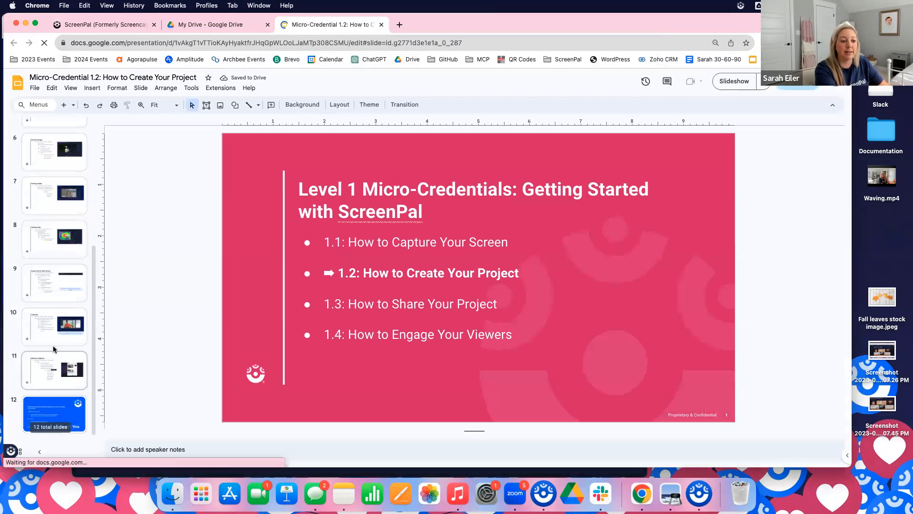
Add a new slide after the final "Thank You" slide and paste the clipboard contents onto it
{"action": "left_click", "coordinate": [55, 410]}
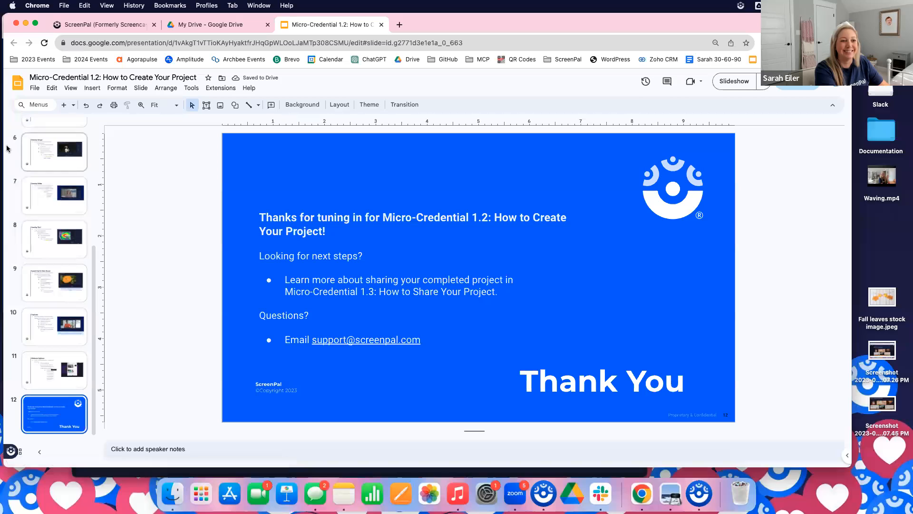
{"action": "left_click", "coordinate": [64, 104]}
{"action": "right_click", "coordinate": [333, 218]}
{"action": "left_click", "coordinate": [366, 252]}
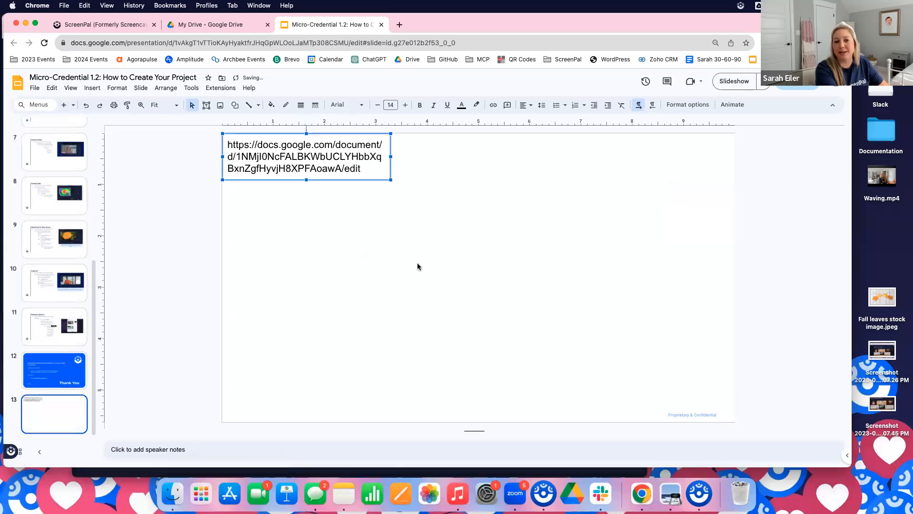
Switch to ScreenPal, reopen today's scrolling homepage screenshot from the image projects and copy the image to the clipboard
{"action": "left_click", "coordinate": [544, 493]}
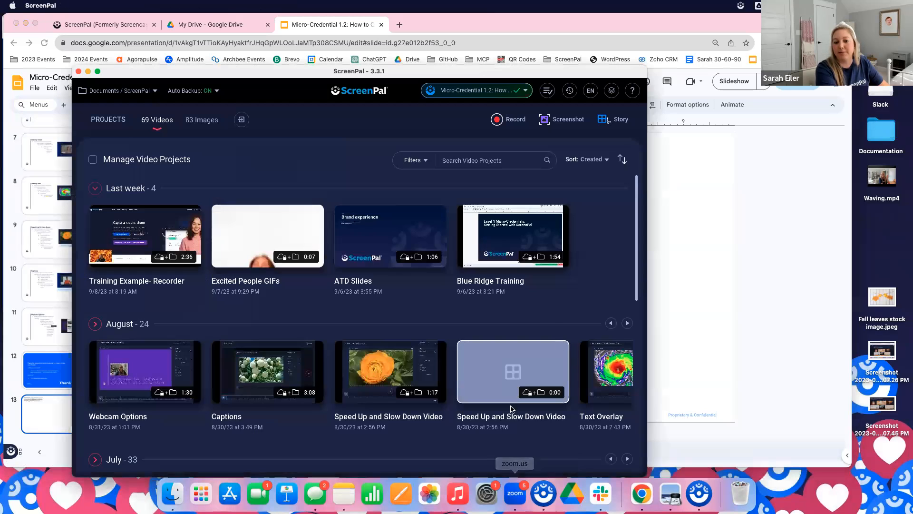
{"action": "left_click", "coordinate": [202, 122]}
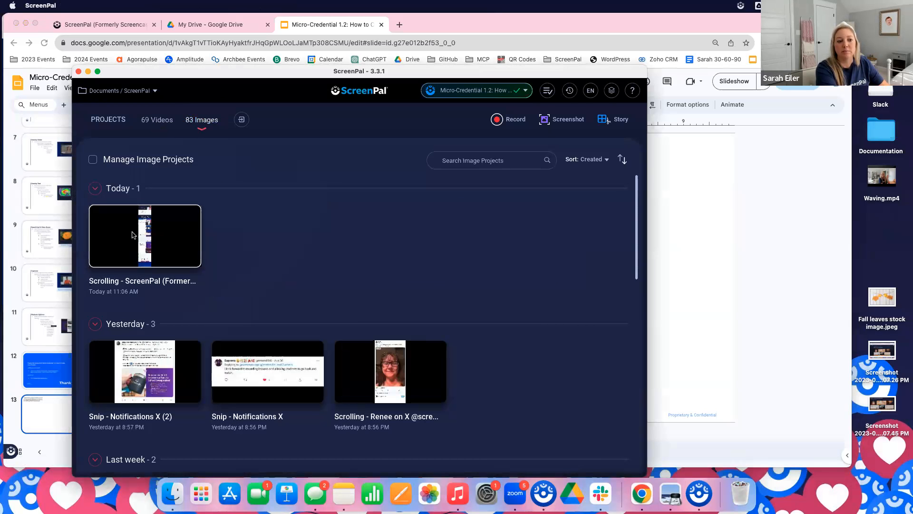
{"action": "left_click", "coordinate": [132, 234]}
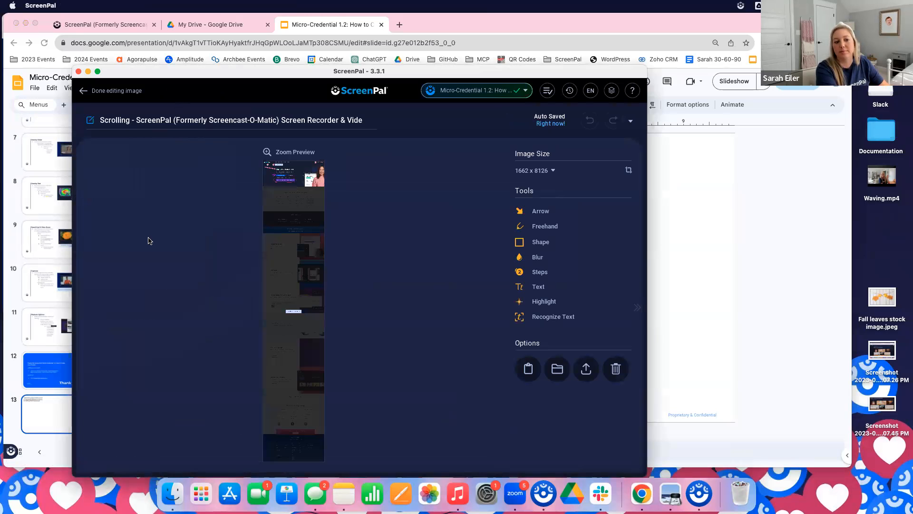
{"action": "left_click", "coordinate": [528, 372]}
Switch back to the presentation in Chrome and delete the pasted link's text box from the new slide
{"action": "left_click", "coordinate": [679, 301]}
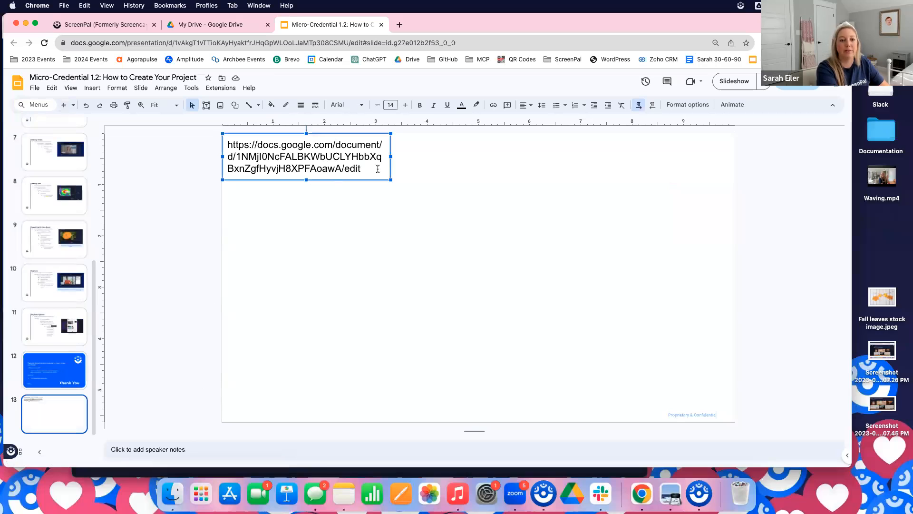
{"action": "left_click", "coordinate": [317, 134]}
{"action": "key", "text": "Delete"}
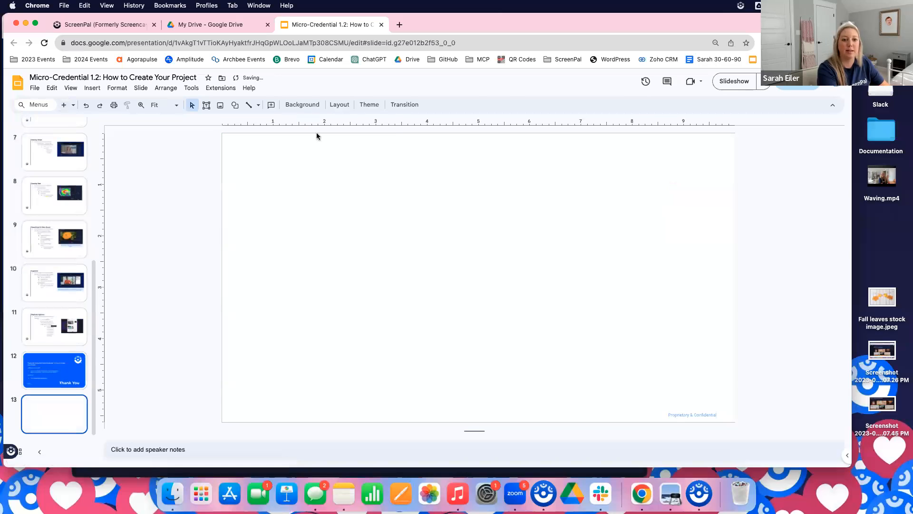
Paste the copied screenshot image onto the blank final slide
{"action": "right_click", "coordinate": [319, 190]}
{"action": "left_click", "coordinate": [360, 226]}
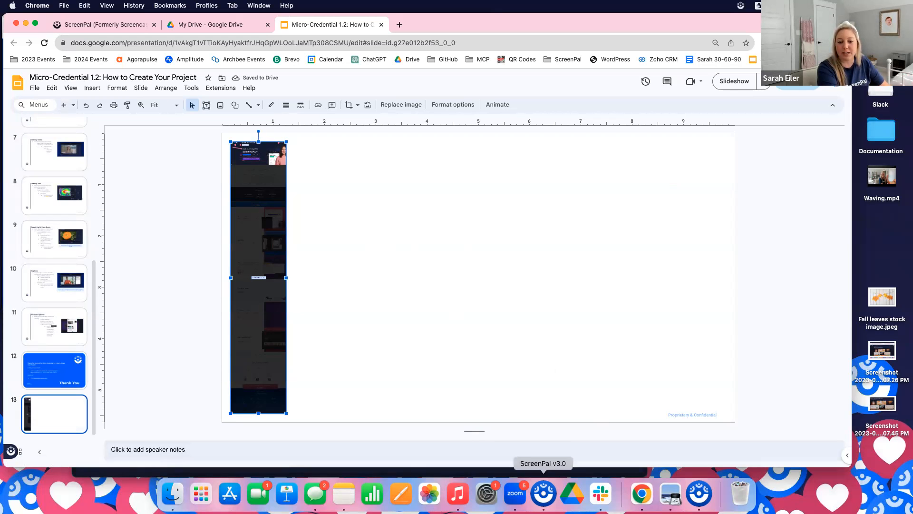
Switch to ScreenPal and publish the open scrolling screenshot with Unlisted visibility
{"action": "left_click", "coordinate": [540, 496]}
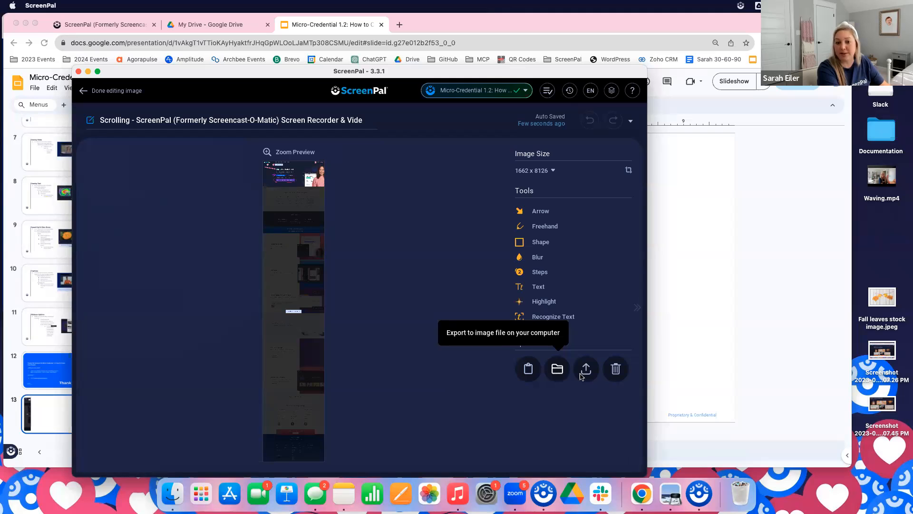
{"action": "left_click", "coordinate": [588, 369]}
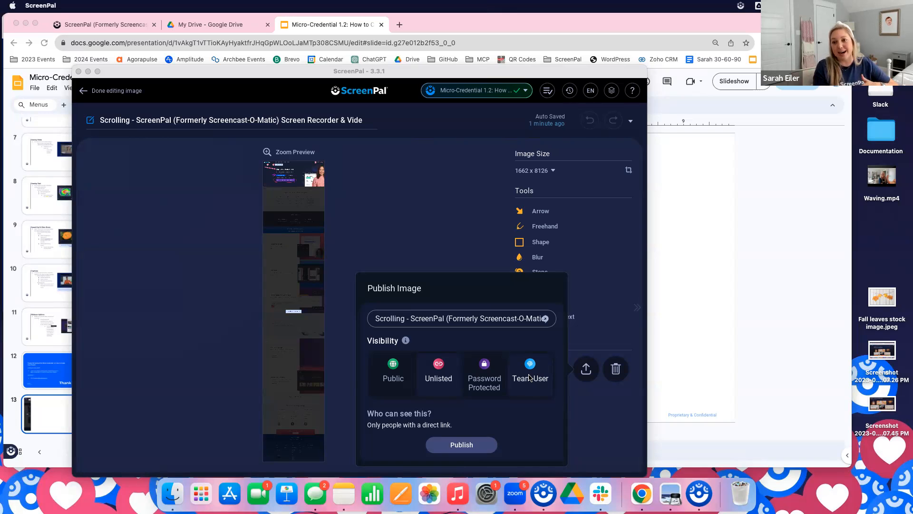
{"action": "left_click", "coordinate": [467, 449]}
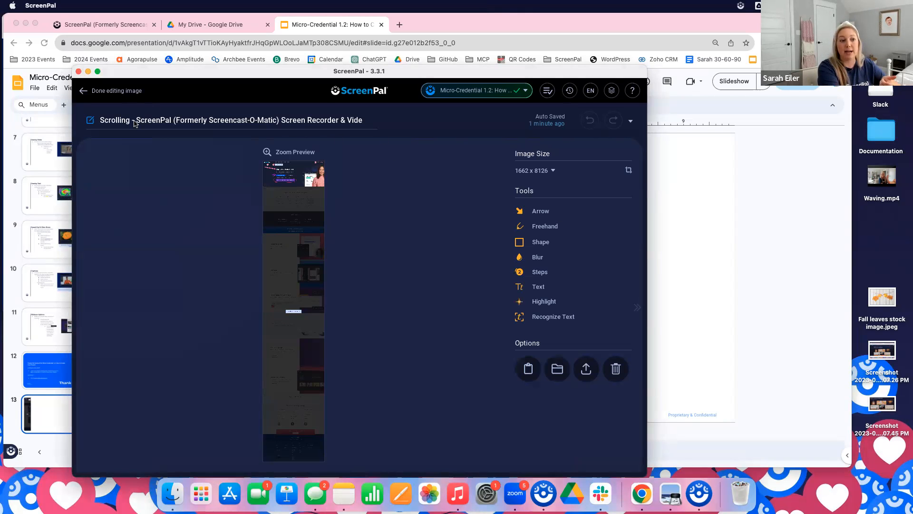
Rename the scrolling screenshot "BRCC Training 9/12" and finish editing it
{"action": "triple_click", "coordinate": [364, 120]}
{"action": "type", "text": "BRC"}
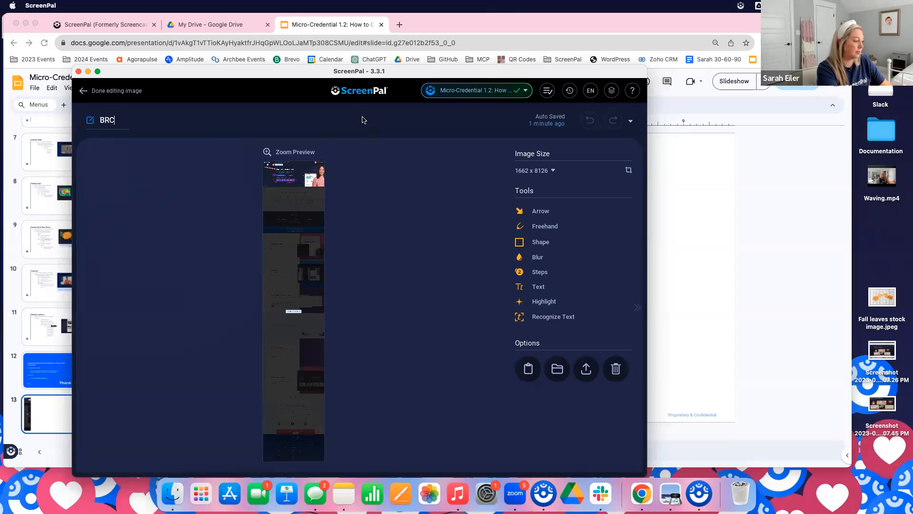
{"action": "type", "text": "C Training 9/12"}
{"action": "key", "text": "Return"}
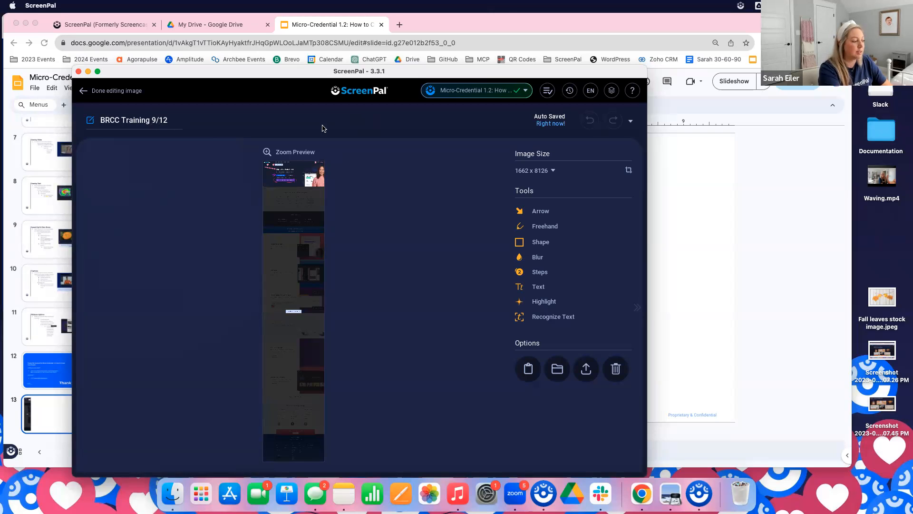
{"action": "left_click", "coordinate": [122, 91]}
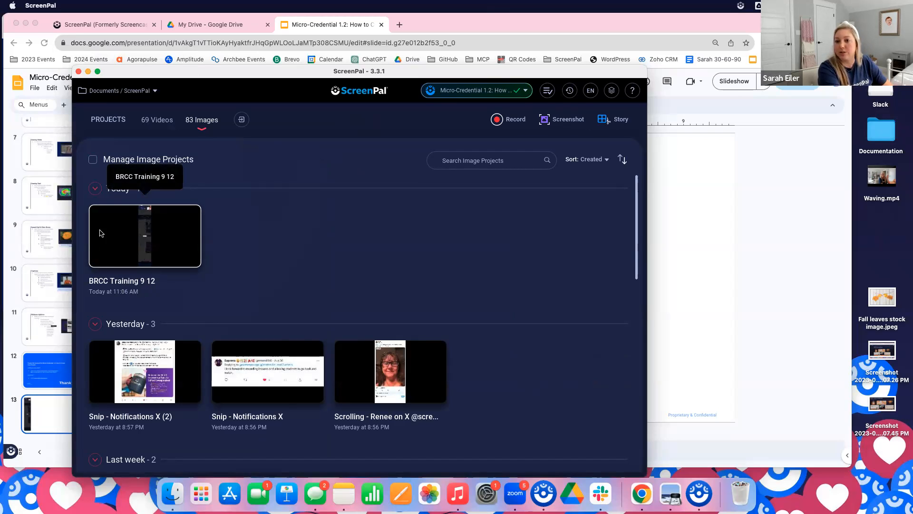
Look through the saved video projects and the image projects grouped by date in the project library
{"action": "left_click", "coordinate": [150, 122]}
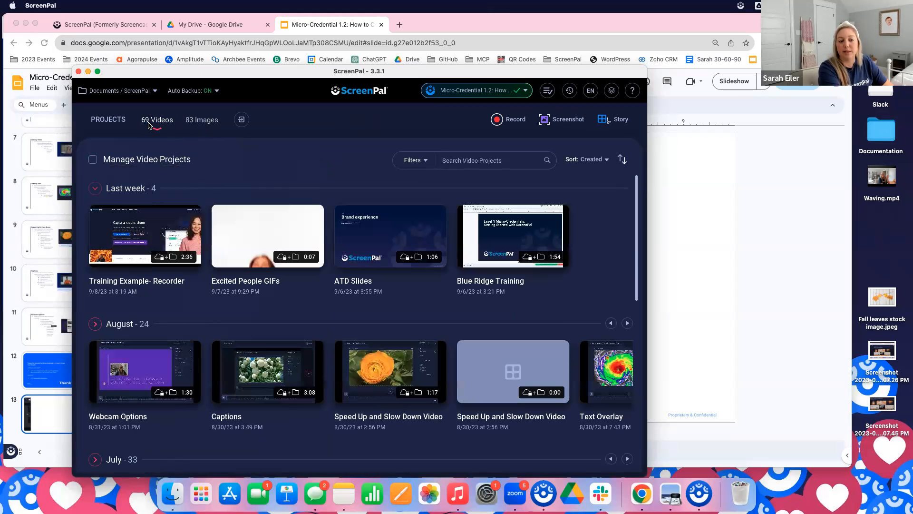
{"action": "left_click", "coordinate": [216, 122]}
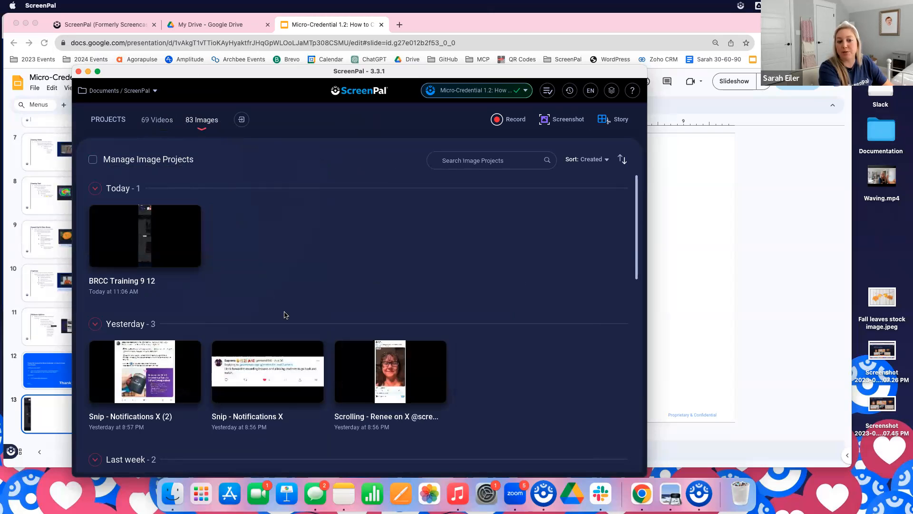
{"action": "scroll", "coordinate": [285, 318], "scroll_direction": "down", "scroll_amount": 5}
{"action": "scroll", "coordinate": [285, 319], "scroll_direction": "down", "scroll_amount": 5}
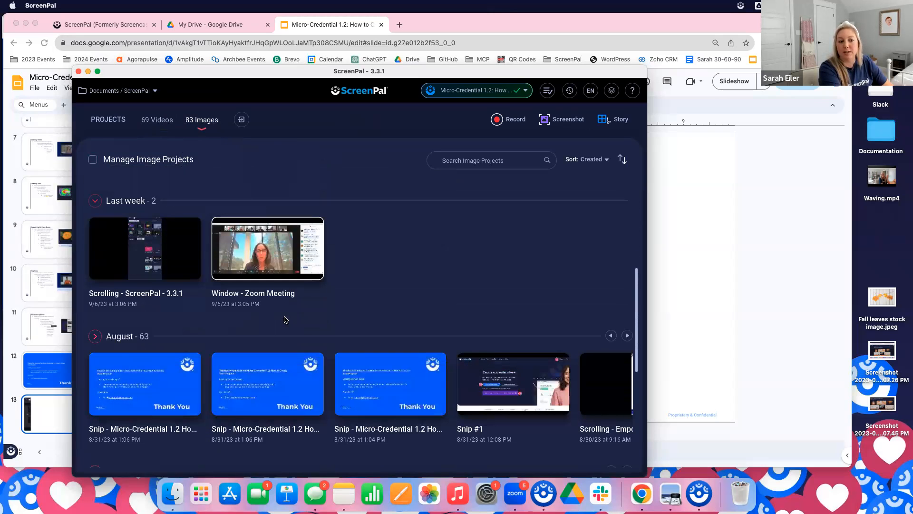
{"action": "scroll", "coordinate": [286, 321], "scroll_direction": "up", "scroll_amount": 4}
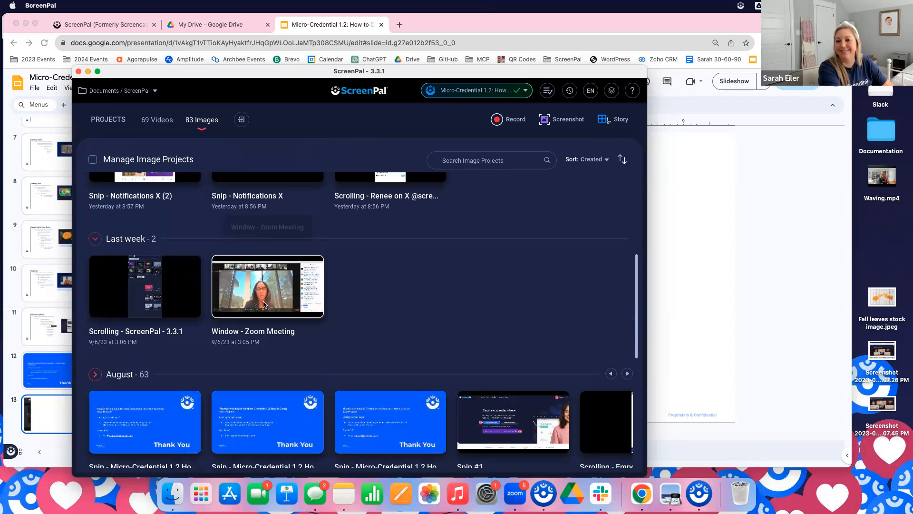
{"action": "scroll", "coordinate": [412, 298], "scroll_direction": "down", "scroll_amount": 2}
{"action": "scroll", "coordinate": [412, 298], "scroll_direction": "down", "scroll_amount": 5}
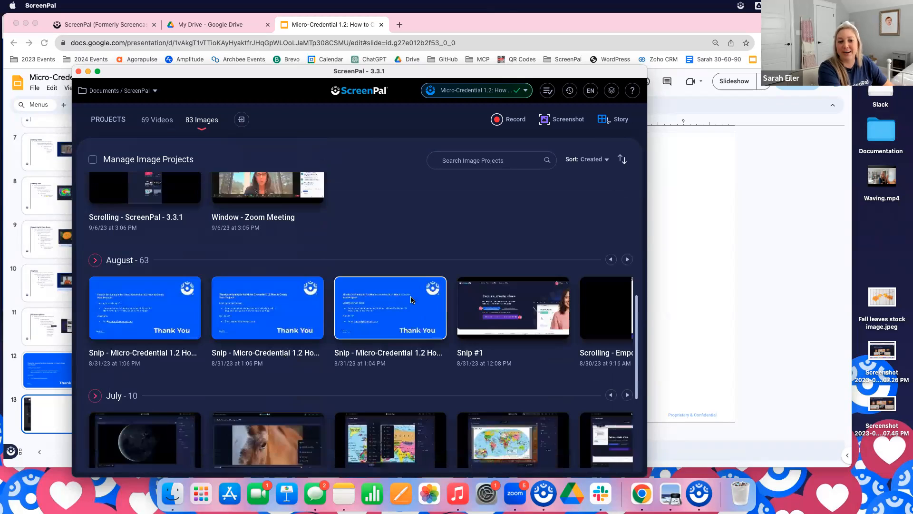
{"action": "scroll", "coordinate": [405, 319], "scroll_direction": "up", "scroll_amount": 8}
{"action": "scroll", "coordinate": [403, 321], "scroll_direction": "up", "scroll_amount": 6}
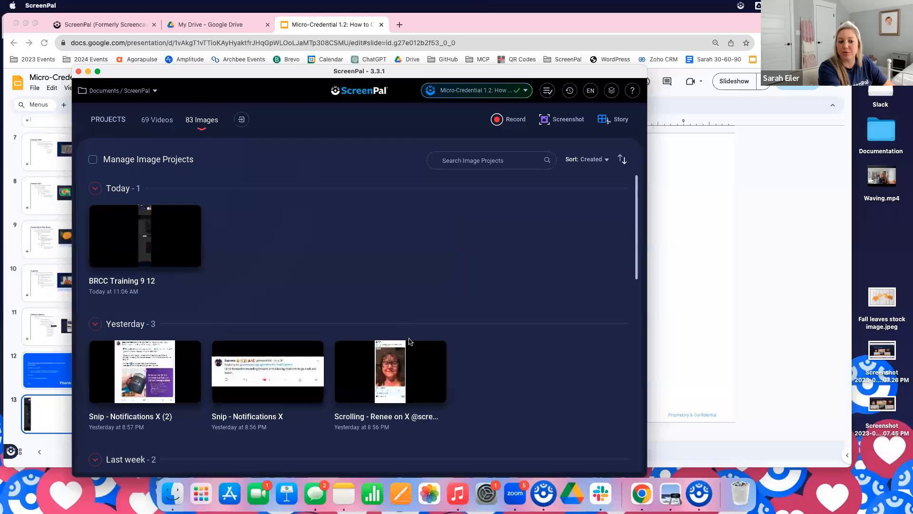
{"action": "left_click", "coordinate": [170, 125]}
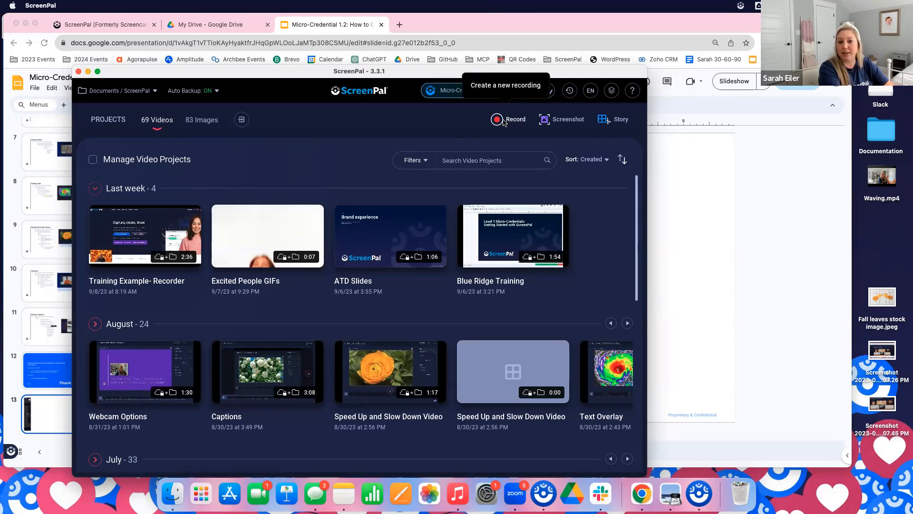
Switch to the ScreenPal homepage in Chrome and launch the ScreenPal screen recorder over it
{"action": "left_click_drag", "start_coordinate": [338, 80], "coordinate": [343, 41]}
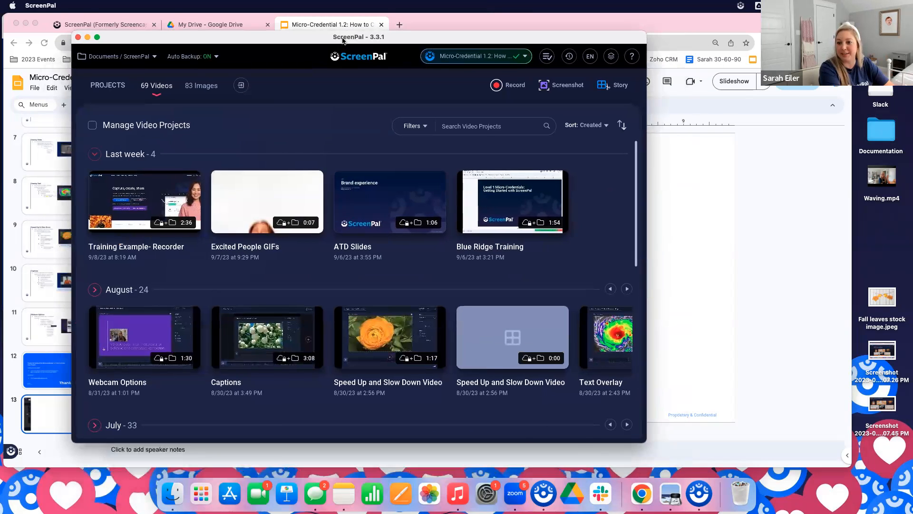
{"action": "left_click", "coordinate": [742, 7]}
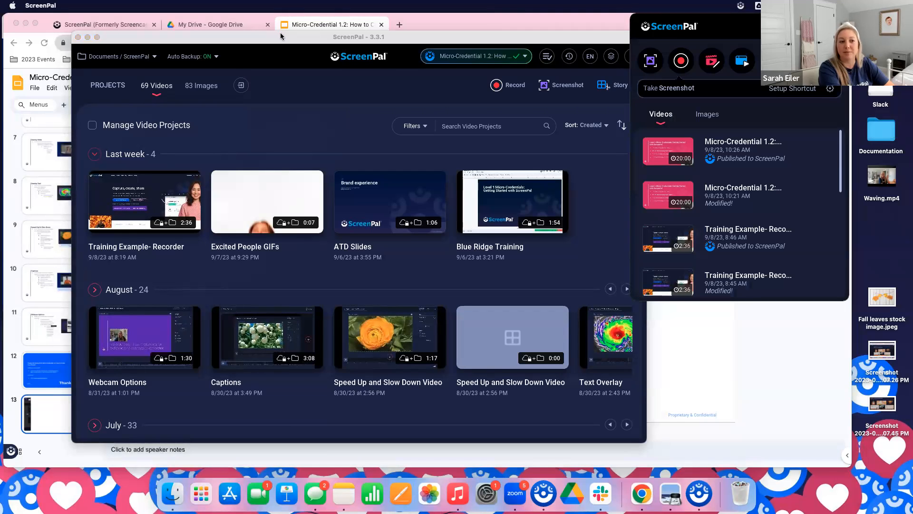
{"action": "left_click", "coordinate": [114, 24]}
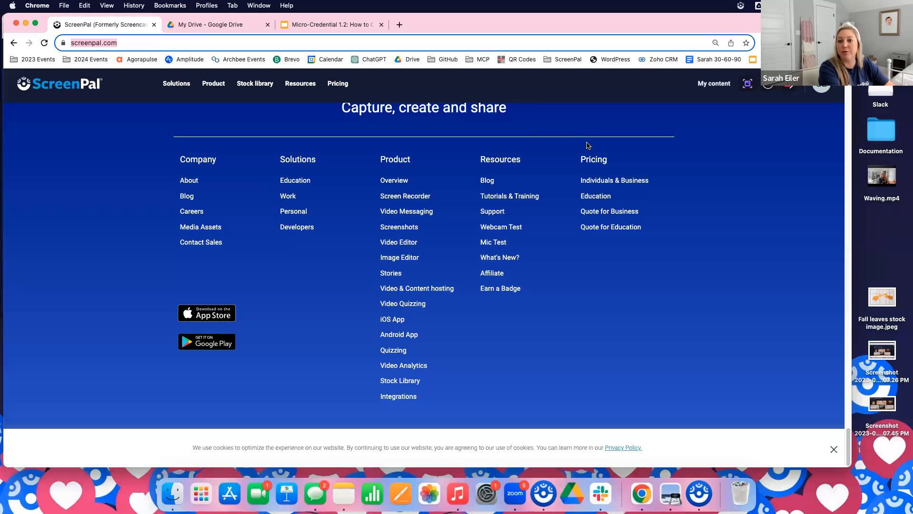
{"action": "scroll", "coordinate": [633, 264], "scroll_direction": "up", "scroll_amount": 20}
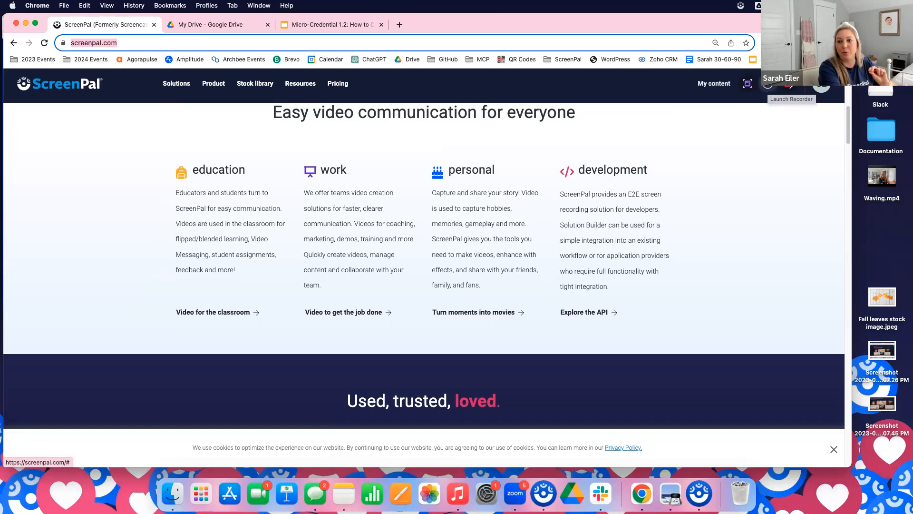
{"action": "left_click", "coordinate": [740, 6]}
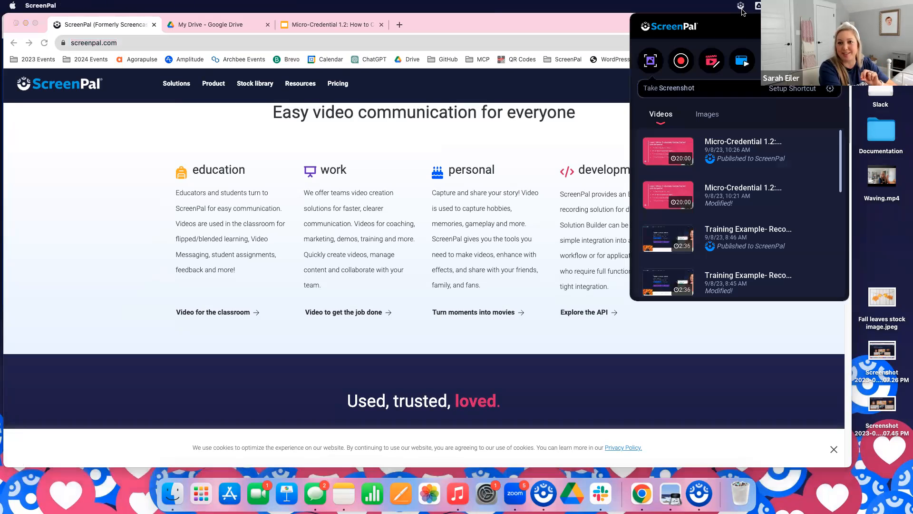
{"action": "left_click", "coordinate": [681, 62]}
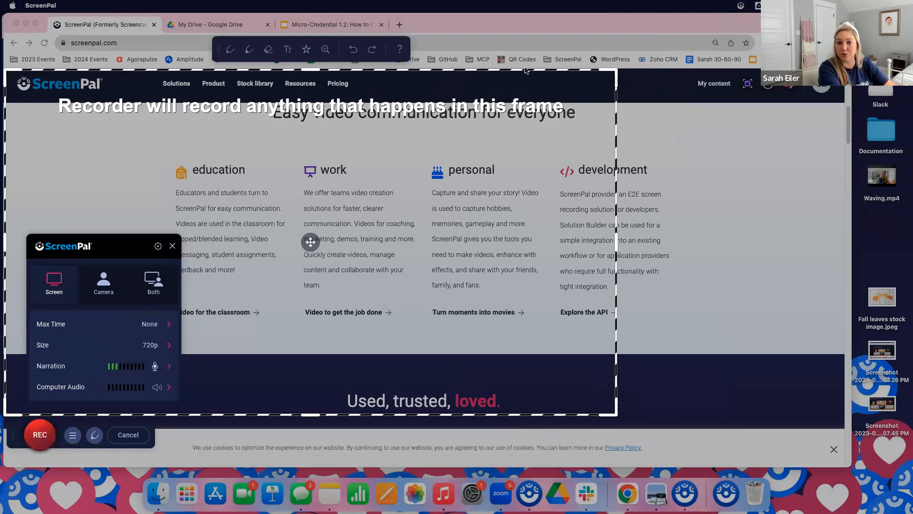
Return to the Micro-Credential 1.2 presentation with the recorder open and display its first slide
{"action": "left_click_drag", "start_coordinate": [527, 72], "coordinate": [574, 59]}
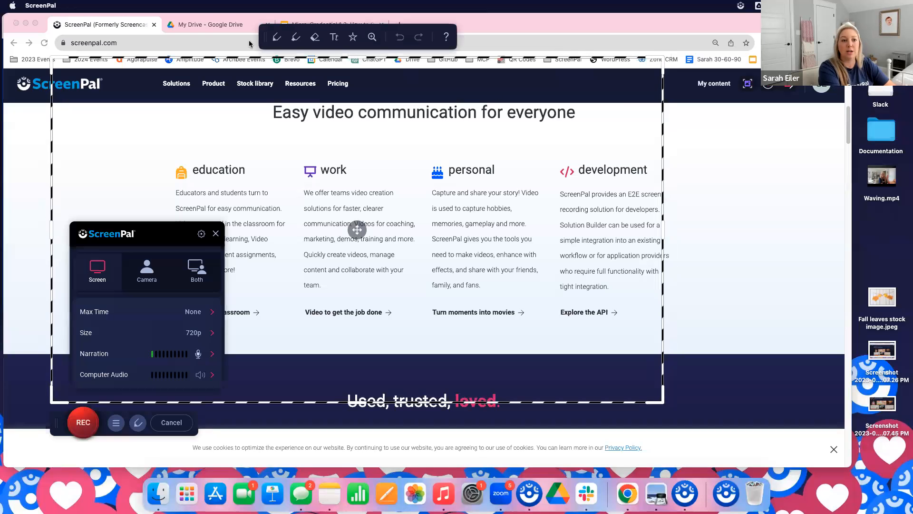
{"action": "left_click", "coordinate": [303, 24]}
{"action": "left_click", "coordinate": [302, 25]}
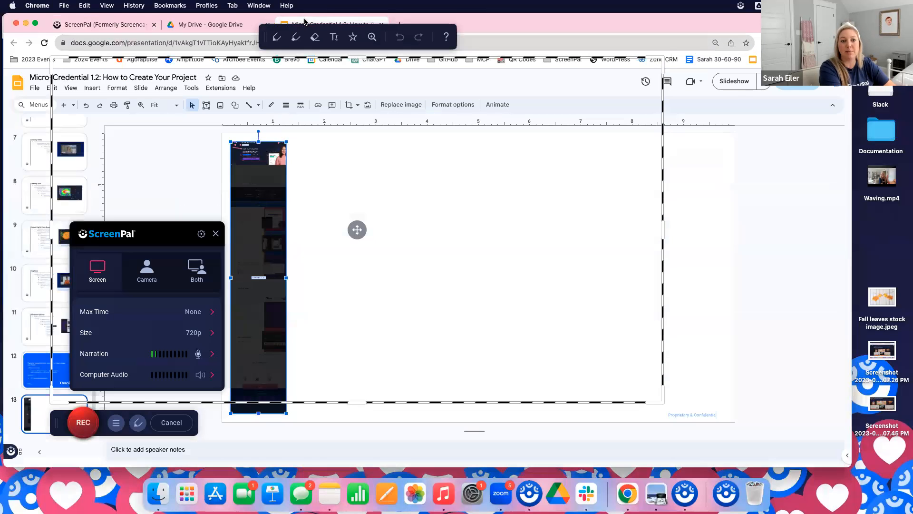
{"action": "scroll", "coordinate": [22, 331], "scroll_direction": "up", "scroll_amount": 1}
{"action": "scroll", "coordinate": [22, 330], "scroll_direction": "up", "scroll_amount": 8}
{"action": "left_click", "coordinate": [54, 144]}
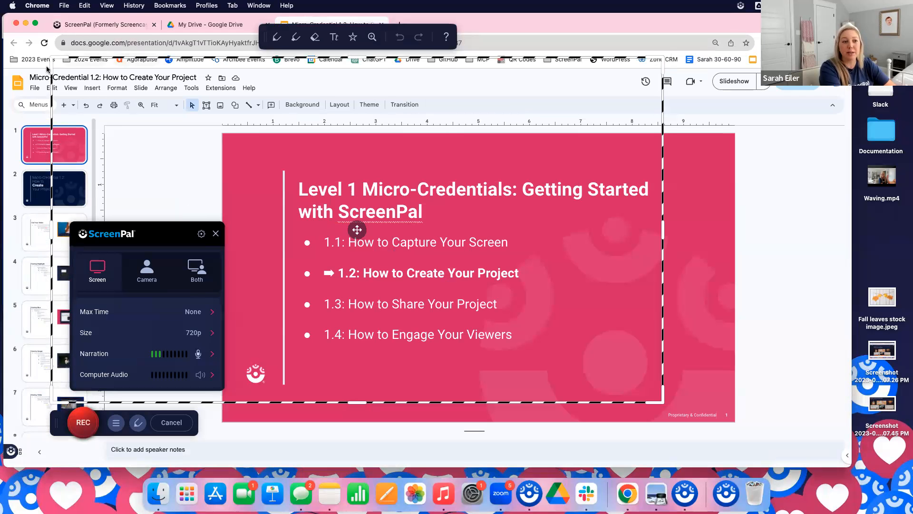
Fit the recording frame around the slide at 1072 x 602 and review the video size presets
{"action": "left_click_drag", "start_coordinate": [51, 70], "coordinate": [224, 137]}
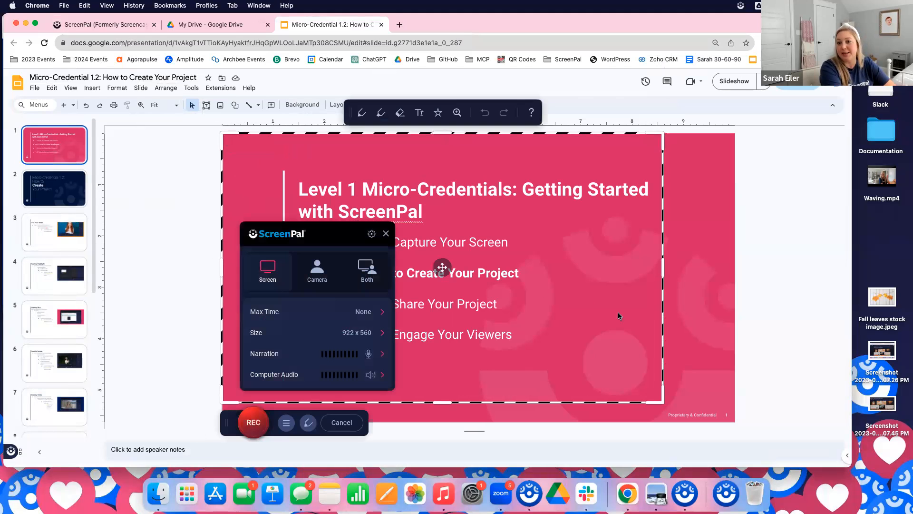
{"action": "mouse_move", "coordinate": [663, 402]}
{"action": "left_mouse_down"}
{"action": "mouse_move", "coordinate": [716, 407]}
{"action": "mouse_move", "coordinate": [736, 422]}
{"action": "left_mouse_up"}
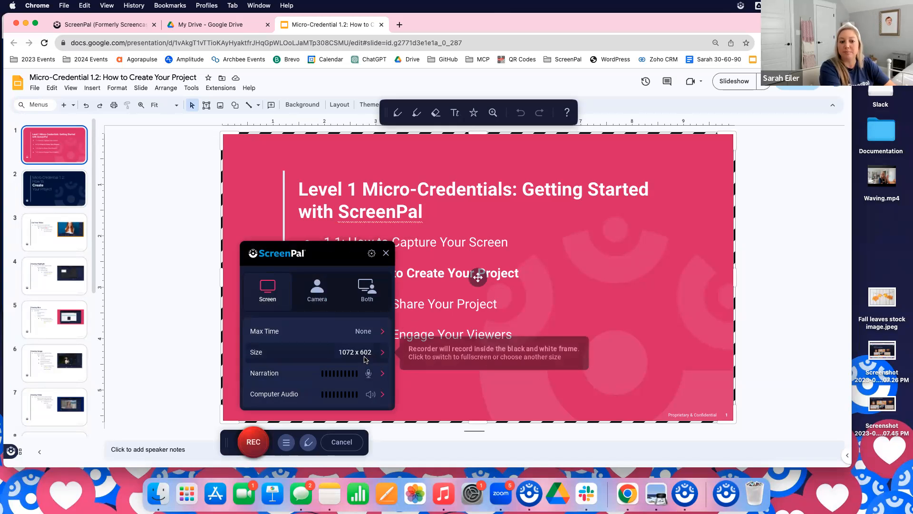
{"action": "left_click", "coordinate": [382, 356]}
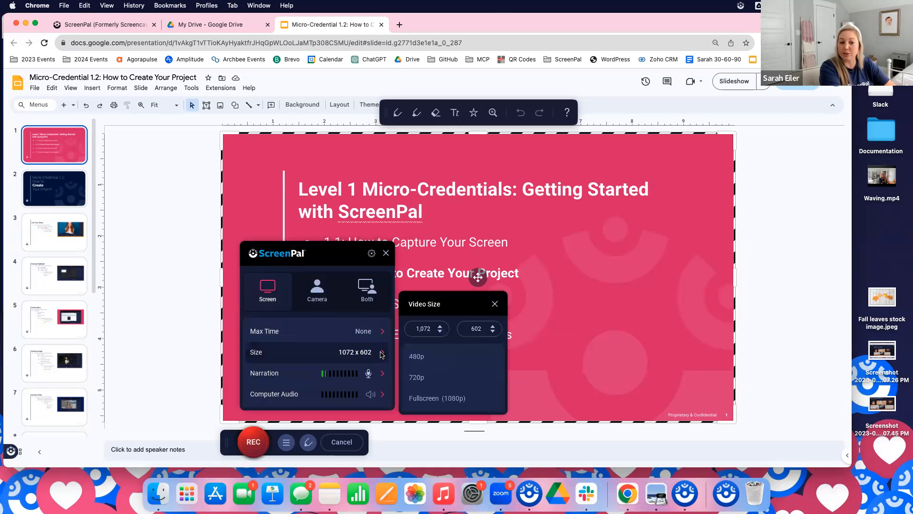
{"action": "left_click", "coordinate": [453, 400]}
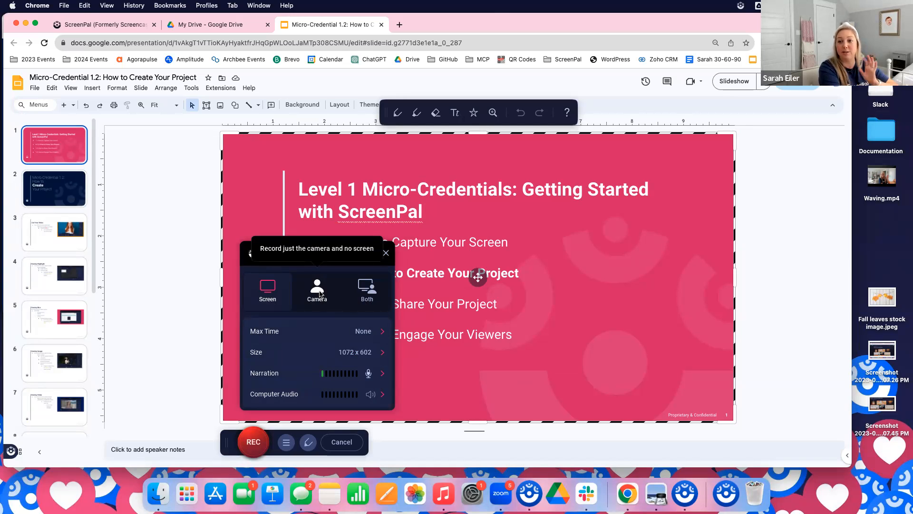
Set the recorder to capture both screen and camera, and place the webcam preview in the recording frame's lower-right corner
{"action": "left_click", "coordinate": [368, 297]}
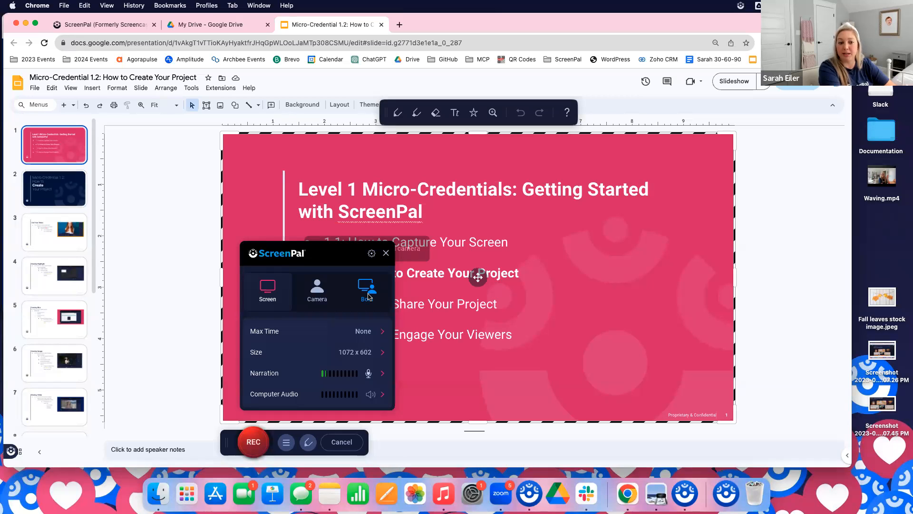
{"action": "left_click", "coordinate": [361, 292]}
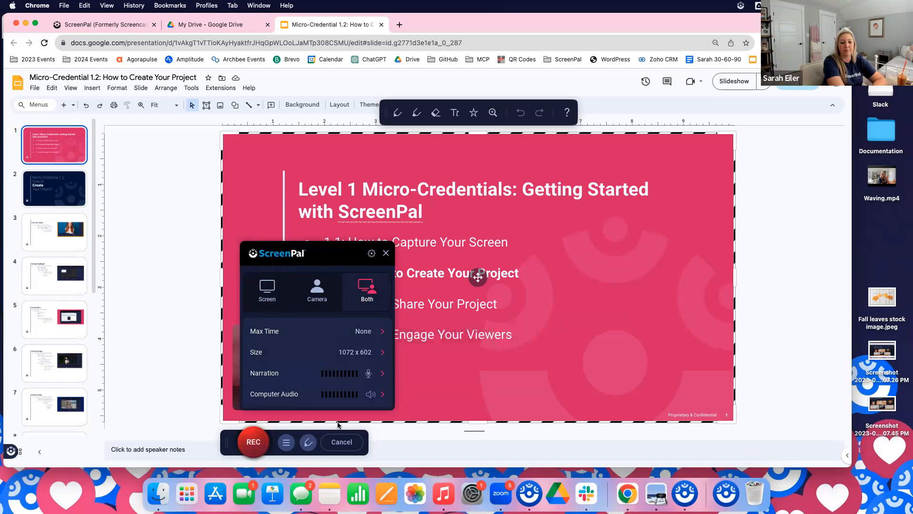
{"action": "left_click_drag", "start_coordinate": [299, 340], "coordinate": [649, 349]}
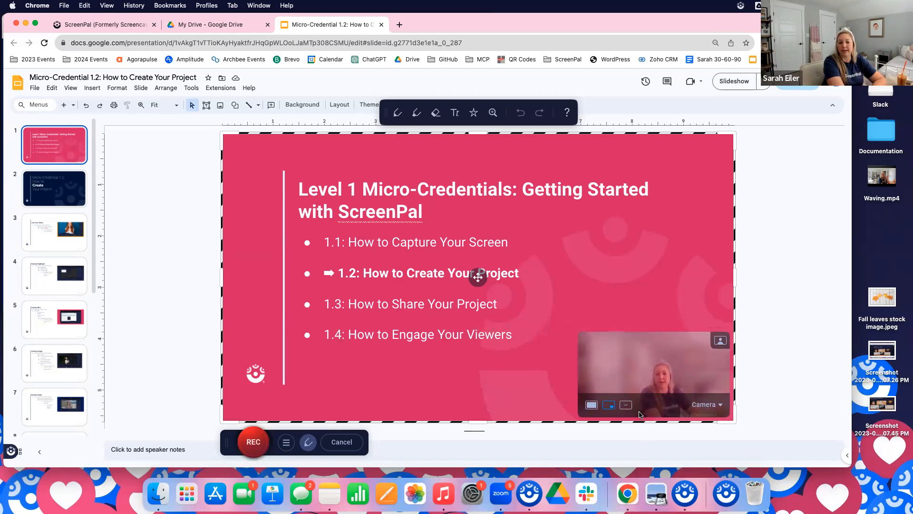
Keep Logitech BRIO as the recording camera and open the webcam background customization
{"action": "left_click", "coordinate": [715, 406]}
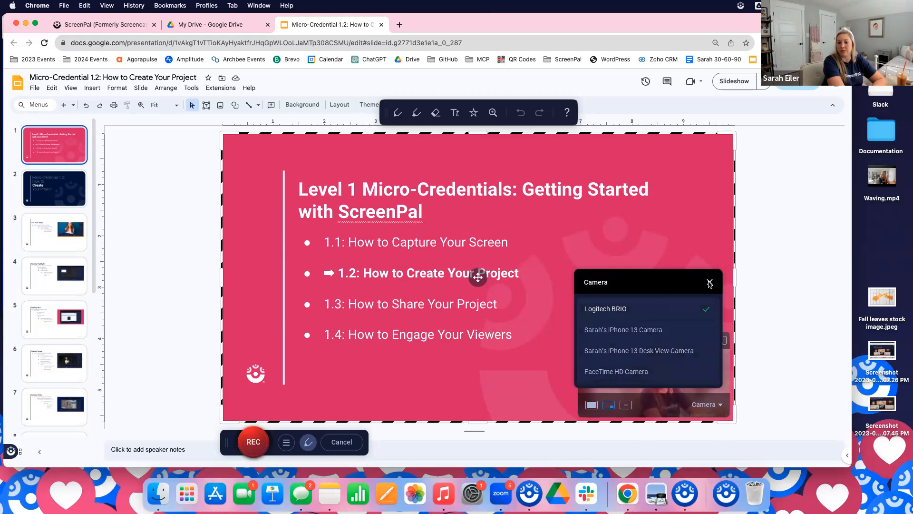
{"action": "left_click", "coordinate": [712, 307]}
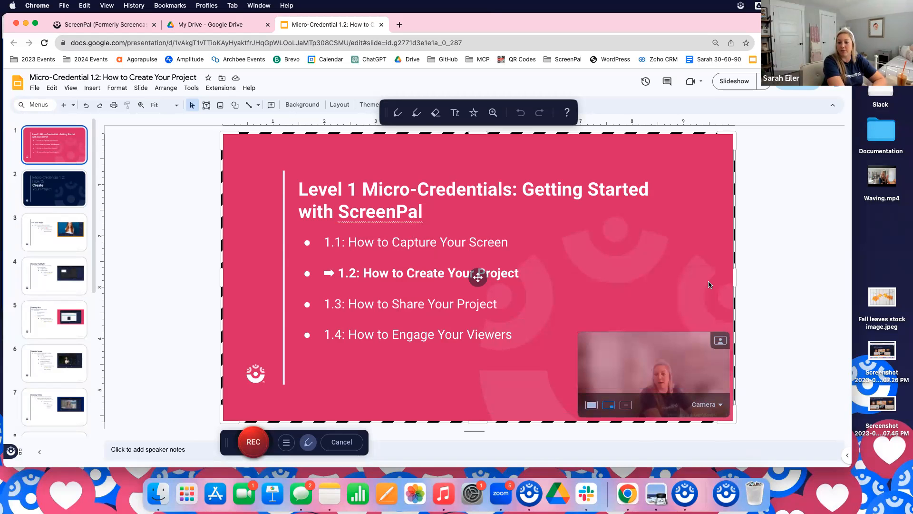
{"action": "left_click", "coordinate": [719, 342]}
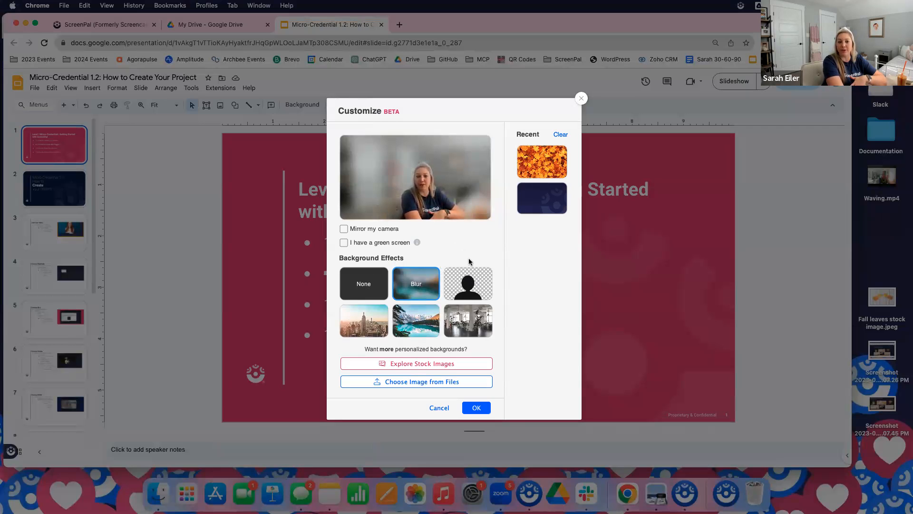
Try the webcam with no background effect and with the recent orange autumn leaves image
{"action": "left_click", "coordinate": [385, 285]}
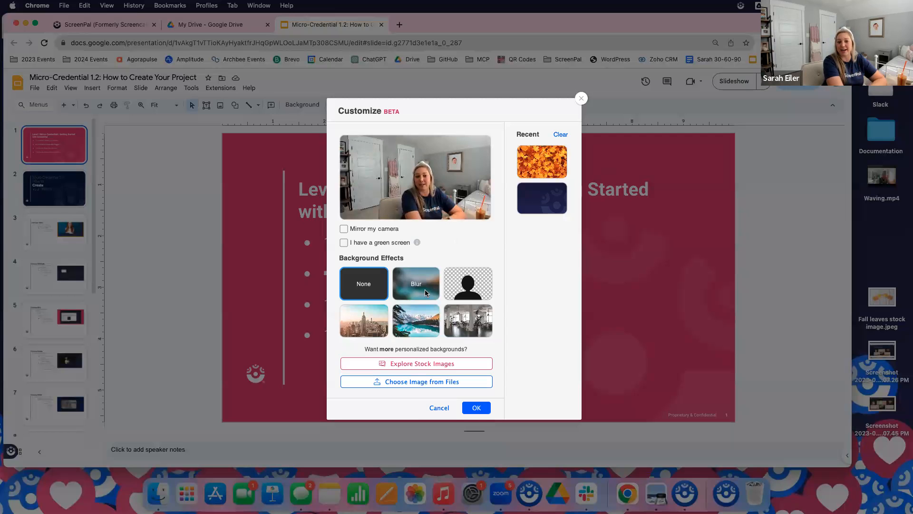
{"action": "left_click", "coordinate": [543, 164]}
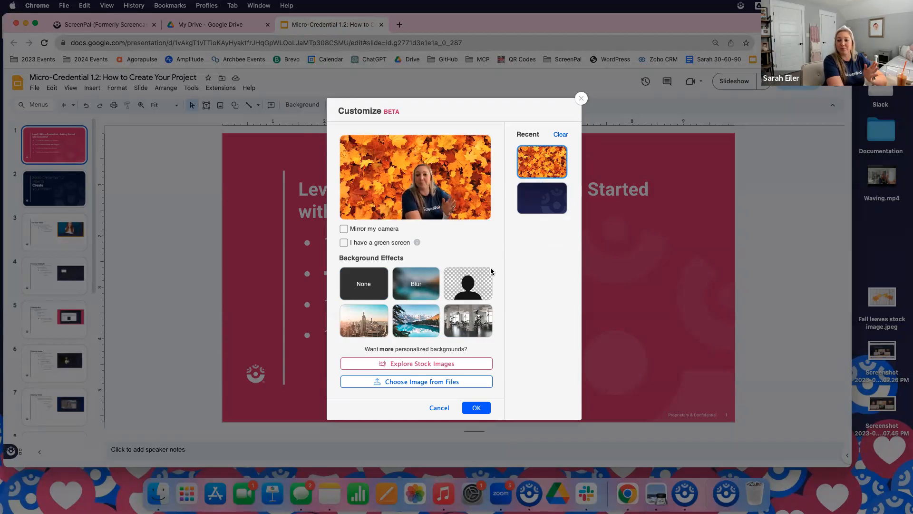
{"action": "mouse_move", "coordinate": [426, 199]}
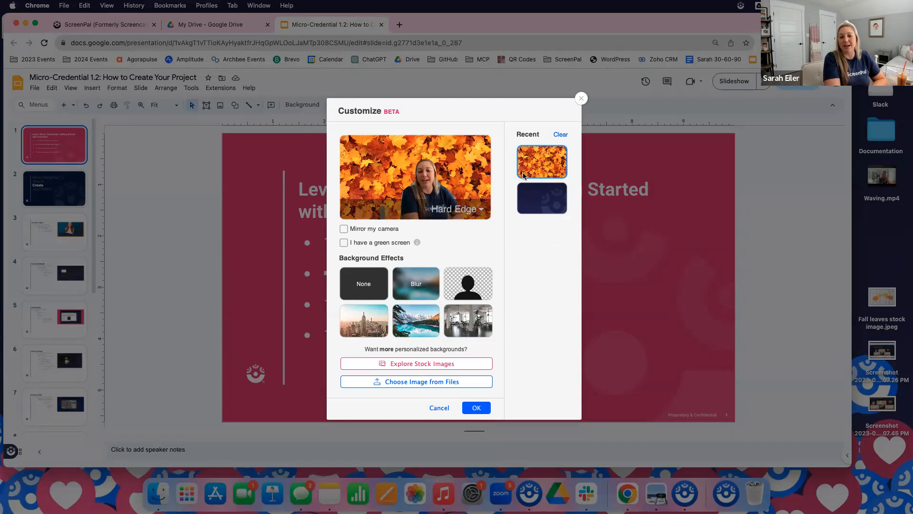
Explore stock images for the camera background and search the photo library for "autumn backgrounds"
{"action": "left_click", "coordinate": [426, 366]}
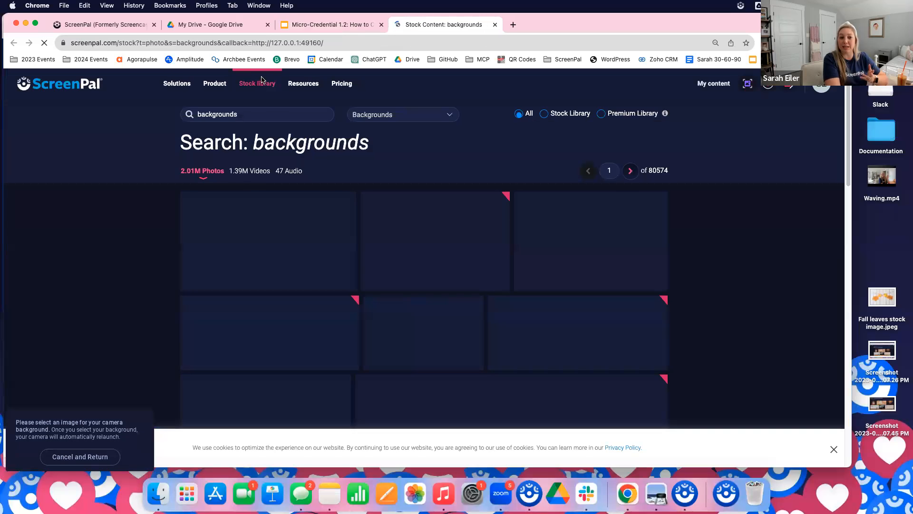
{"action": "left_click_drag", "start_coordinate": [261, 116], "coordinate": [177, 113]}
{"action": "type", "text": "sut"}
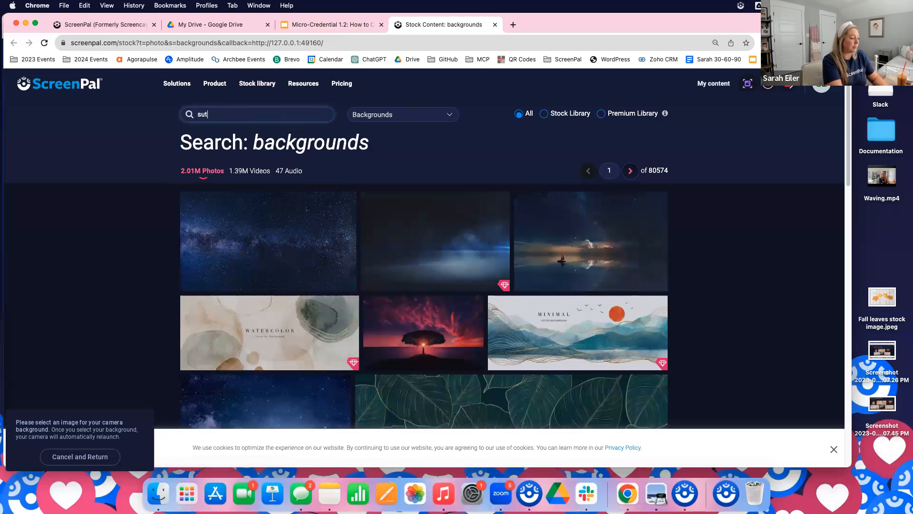
{"action": "type", "text": "umn"}
{"action": "key", "text": "BackSpace"}
{"action": "key", "text": "BackSpace"}
{"action": "key", "text": "BackSpace"}
{"action": "key", "text": "BackSpace"}
{"action": "key", "text": "BackSpace"}
{"action": "key", "text": "BackSpace"}
{"action": "type", "text": "a"}
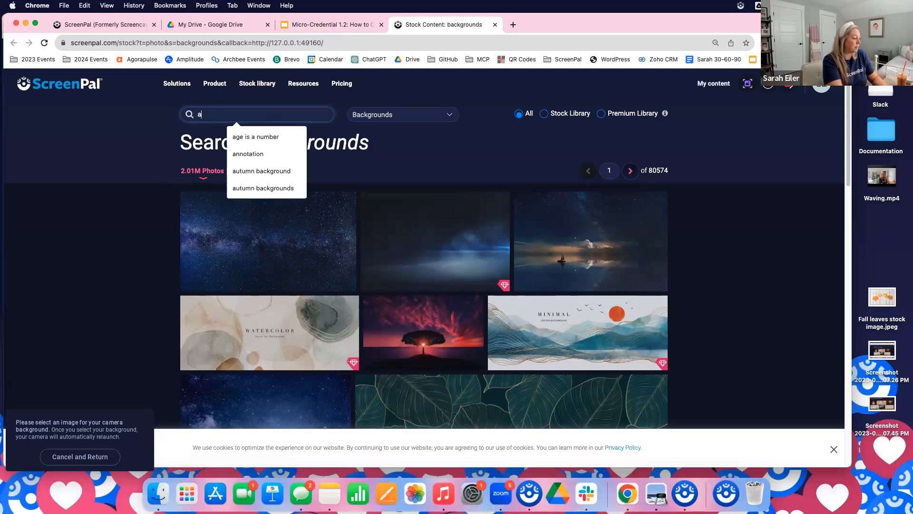
{"action": "type", "text": "utumn backgrounds"}
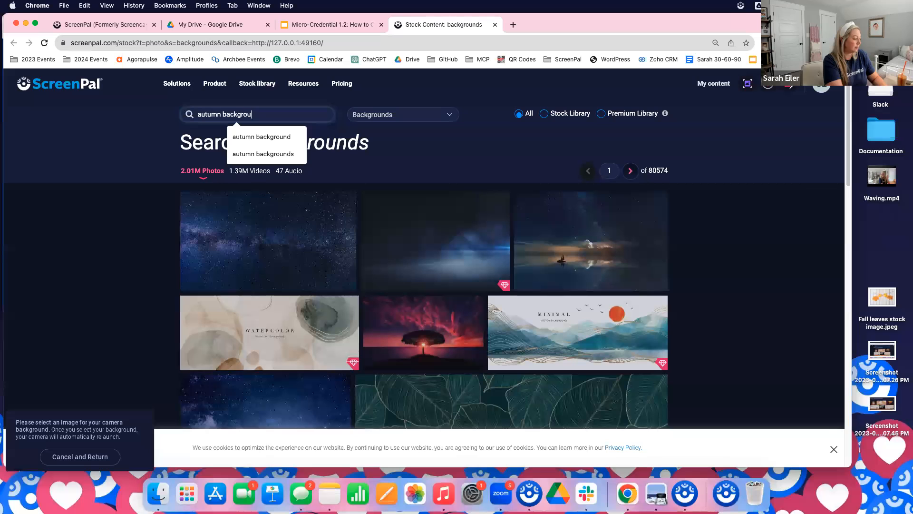
{"action": "key", "text": "Return"}
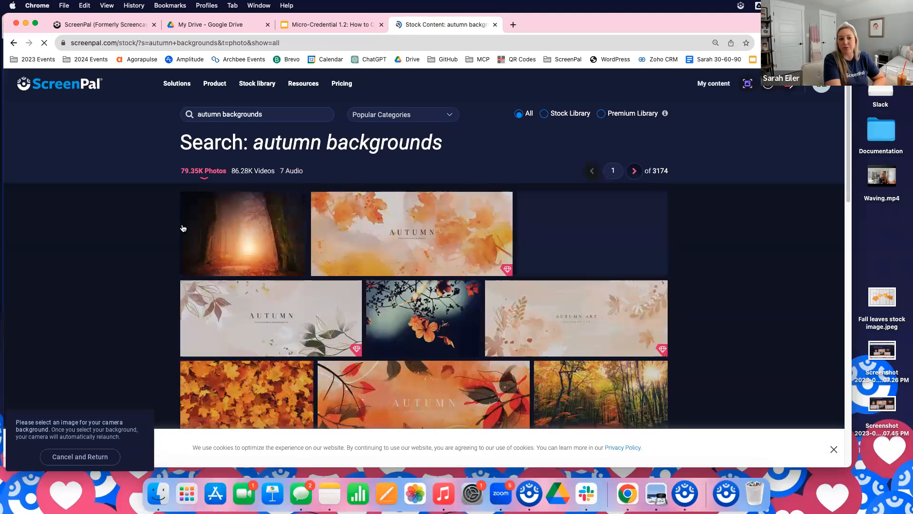
Apply the Forest Woods Autumn Nature stock photo as the webcam background and nudge the webcam preview slightly inward from the frame's corner
{"action": "scroll", "coordinate": [438, 319], "scroll_direction": "down", "scroll_amount": 3}
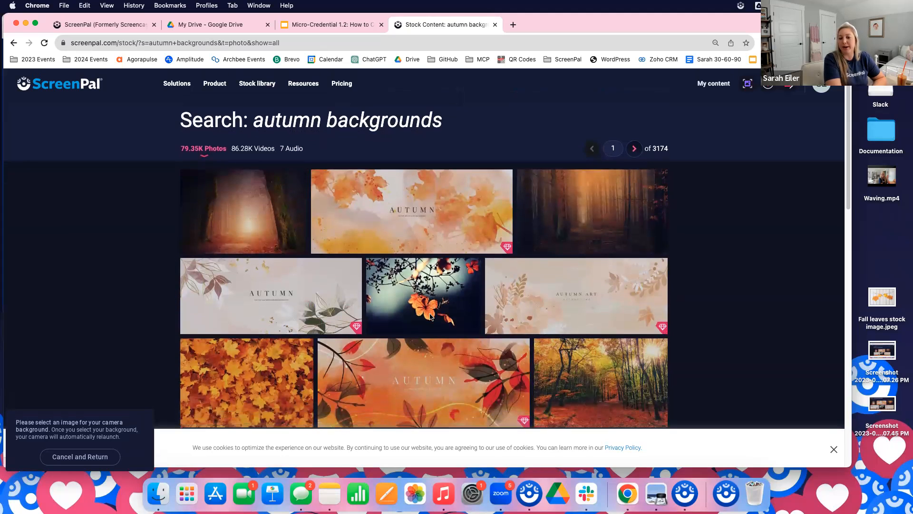
{"action": "left_click", "coordinate": [593, 347]}
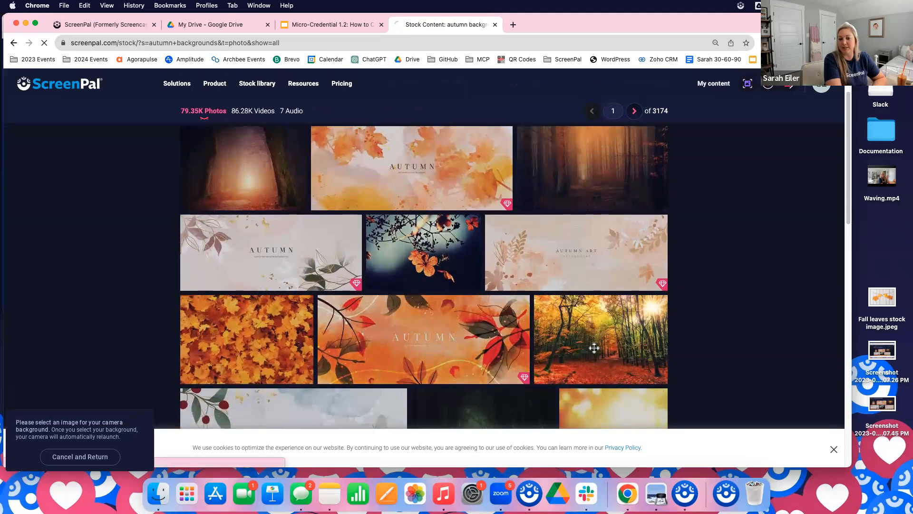
{"action": "left_click", "coordinate": [478, 223]}
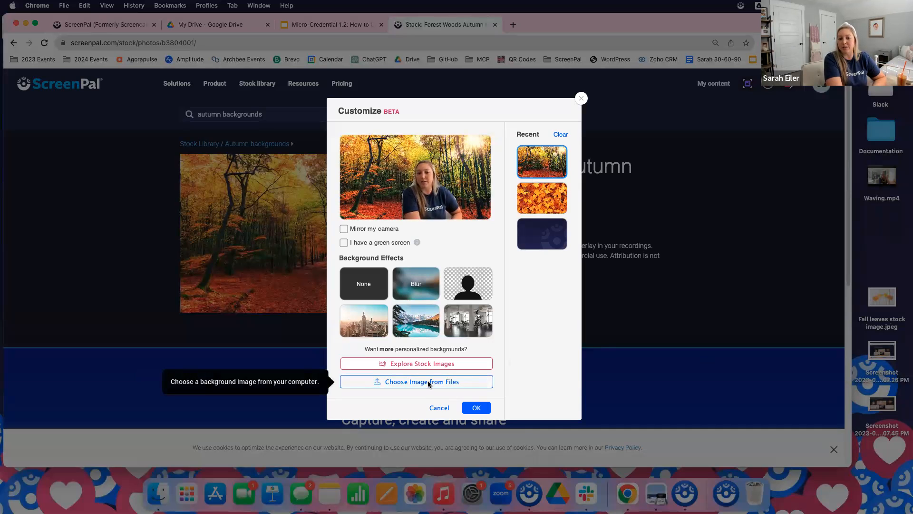
{"action": "left_click", "coordinate": [478, 411]}
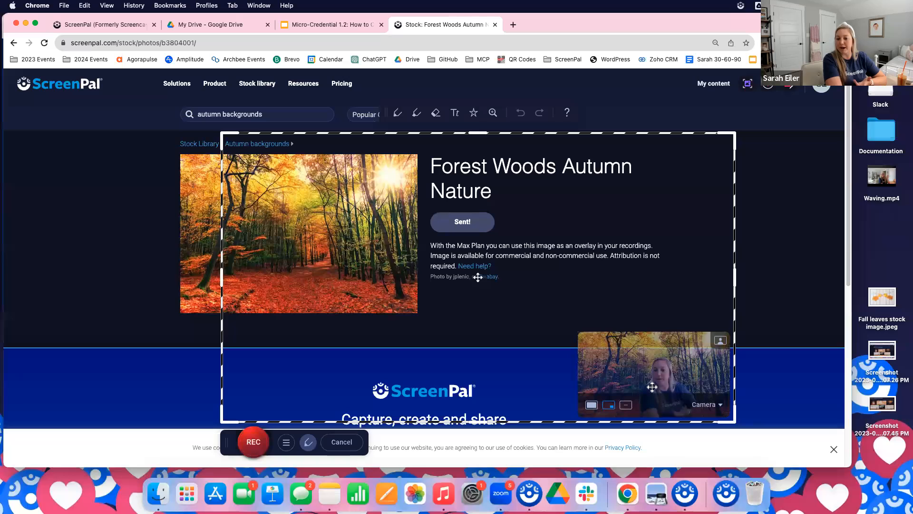
{"action": "mouse_move", "coordinate": [646, 346]}
{"action": "left_mouse_down"}
{"action": "mouse_move", "coordinate": [634, 241]}
{"action": "mouse_move", "coordinate": [644, 158]}
{"action": "mouse_move", "coordinate": [489, 217]}
{"action": "mouse_move", "coordinate": [300, 346]}
{"action": "mouse_move", "coordinate": [635, 334]}
{"action": "mouse_move", "coordinate": [649, 343]}
{"action": "left_mouse_up"}
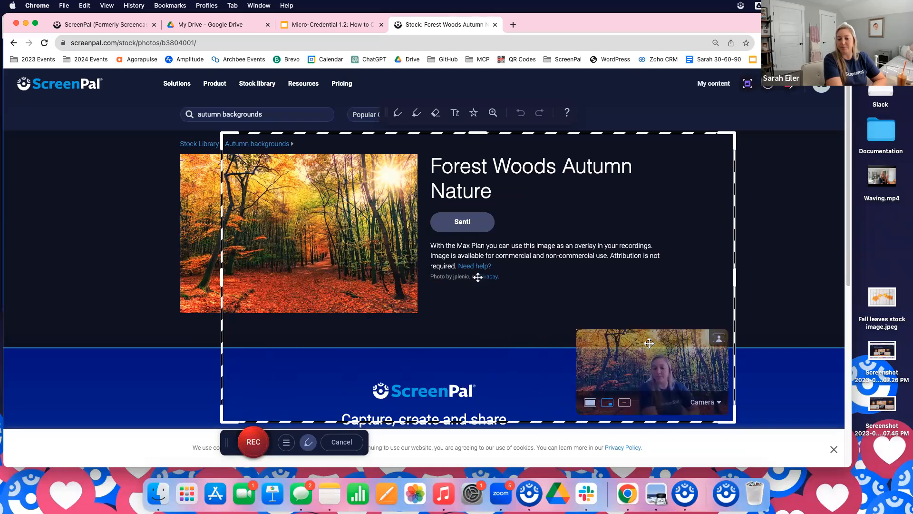
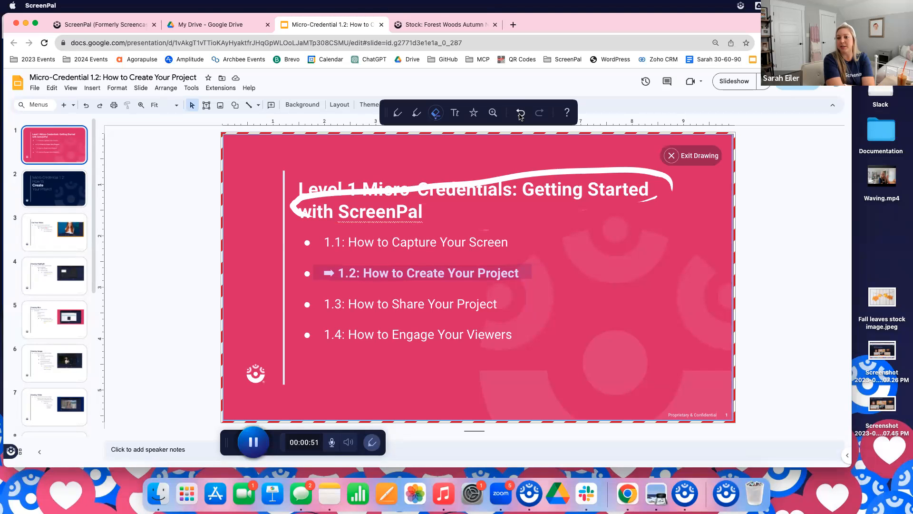
Undo the last eraser stroke on the white circle drawn around the slide title
{"action": "left_click", "coordinate": [520, 113]}
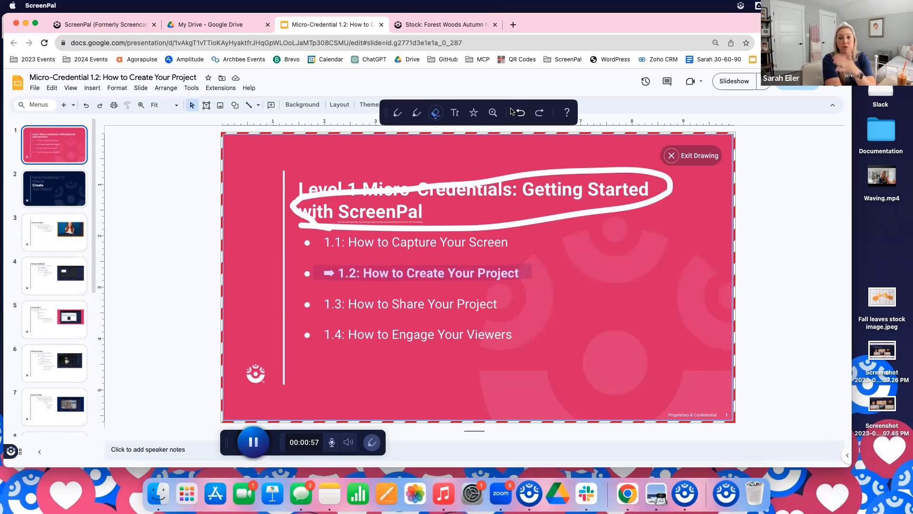
Add a black-on-purple text annotation reading "How to edit your video project!" beside the 1.2: How to Create Your Project bullet
{"action": "left_click", "coordinate": [455, 113]}
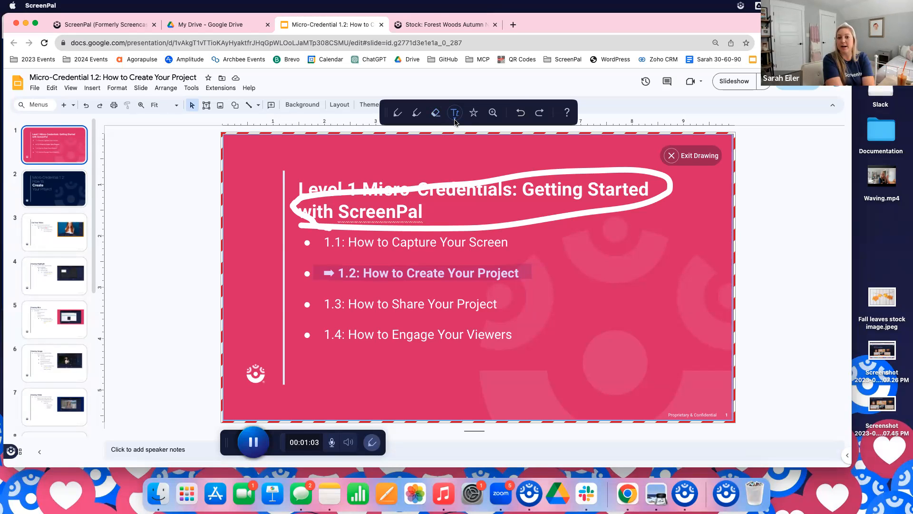
{"action": "left_click", "coordinate": [455, 121]}
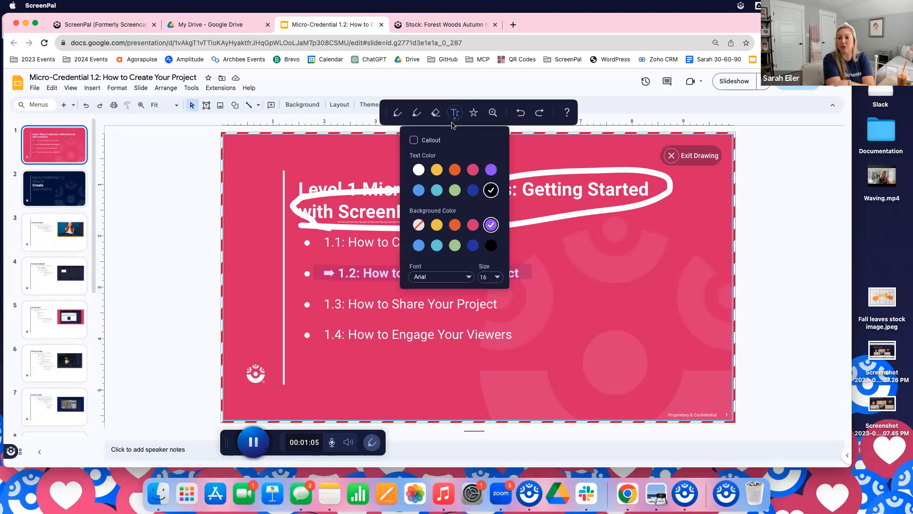
{"action": "left_click", "coordinate": [490, 170]}
{"action": "left_click", "coordinate": [490, 187]}
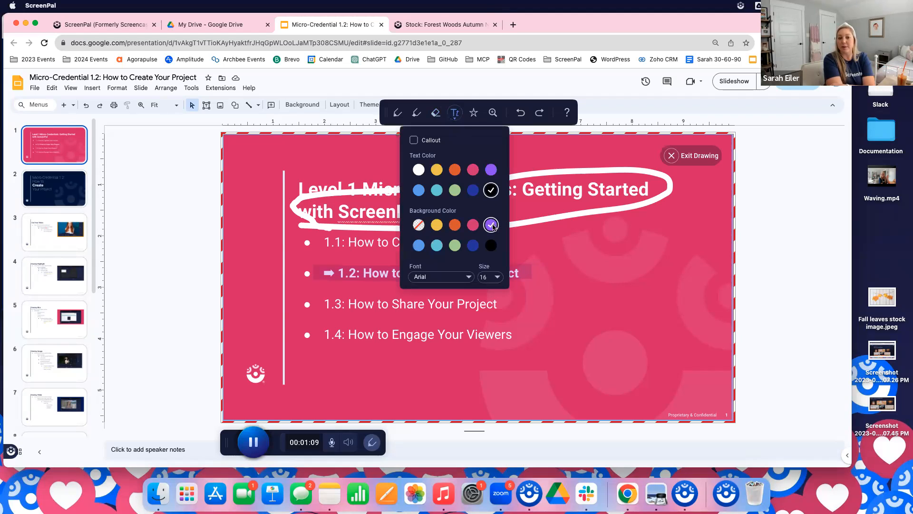
{"action": "left_click", "coordinate": [550, 242]}
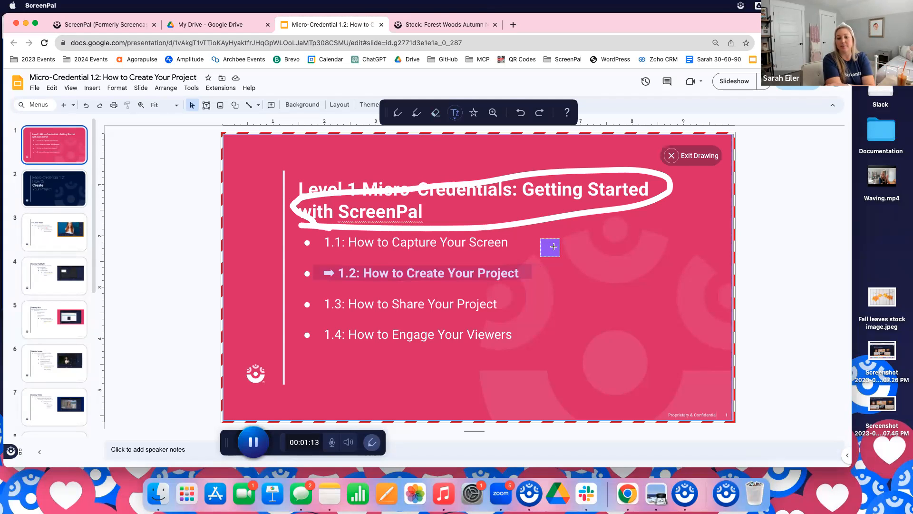
{"action": "type", "text": "How to ed"}
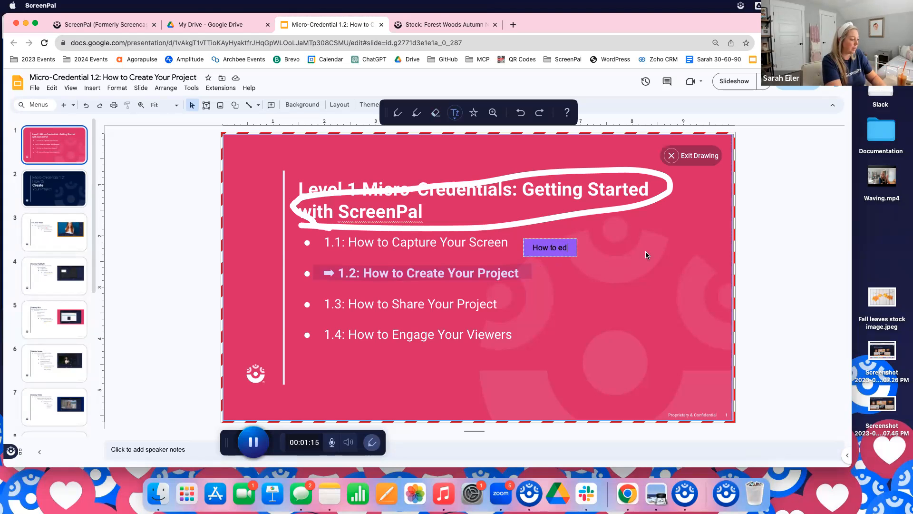
{"action": "type", "text": "it your video p"}
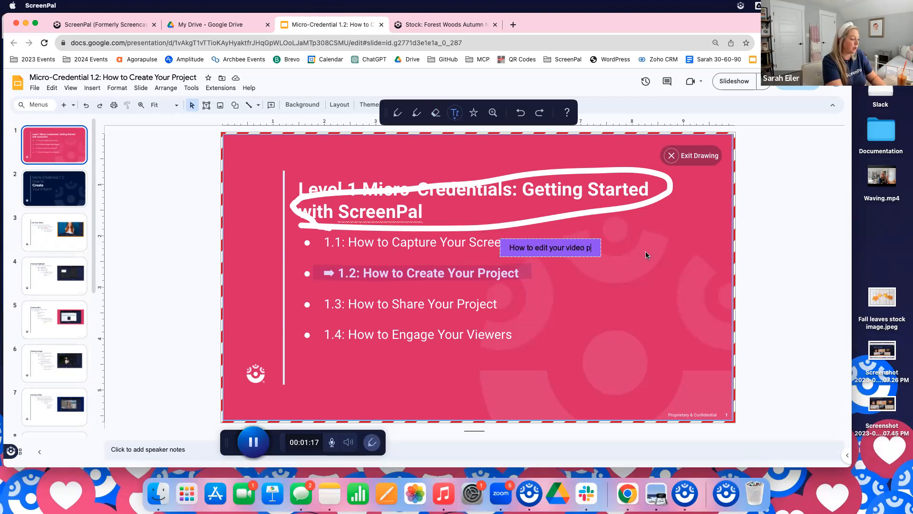
{"action": "type", "text": "roject!"}
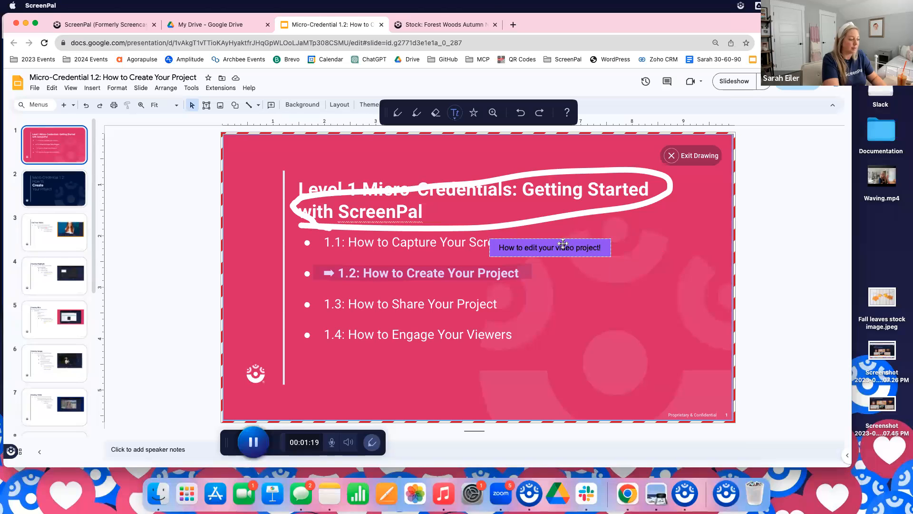
{"action": "left_click_drag", "start_coordinate": [559, 238], "coordinate": [611, 263]}
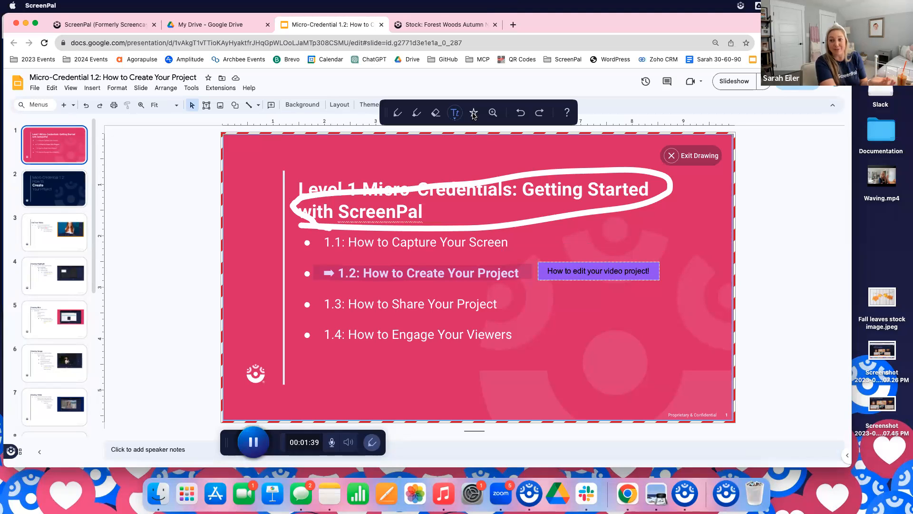
Draw a white arrow with fill color, pointing at the start of the slide title
{"action": "left_click", "coordinate": [474, 113]}
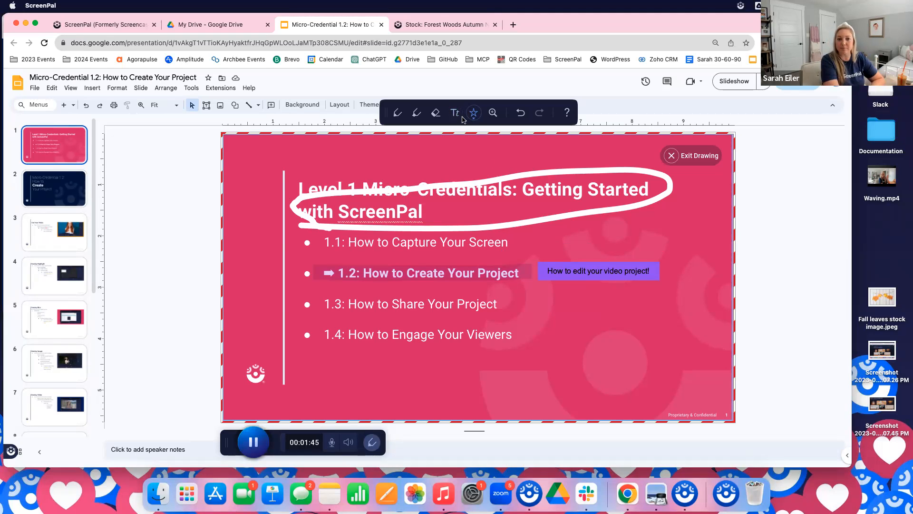
{"action": "left_click", "coordinate": [474, 120]}
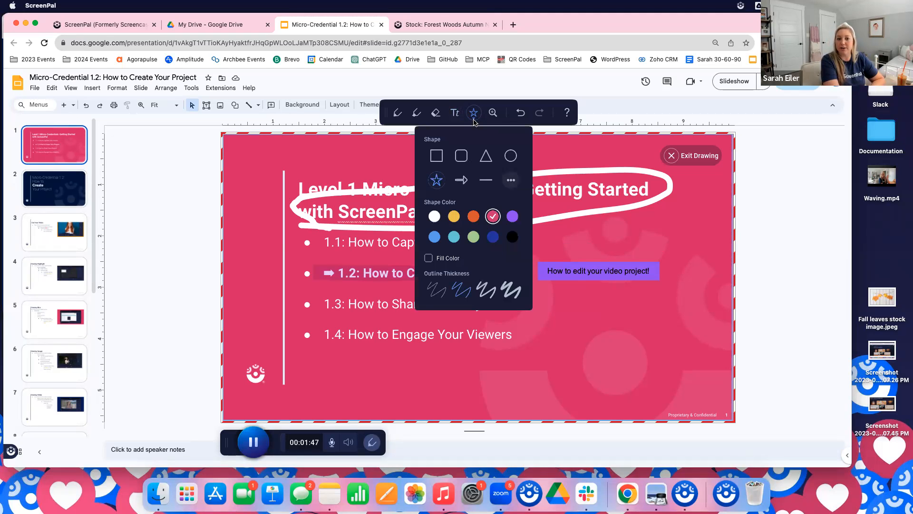
{"action": "left_click", "coordinate": [460, 181]}
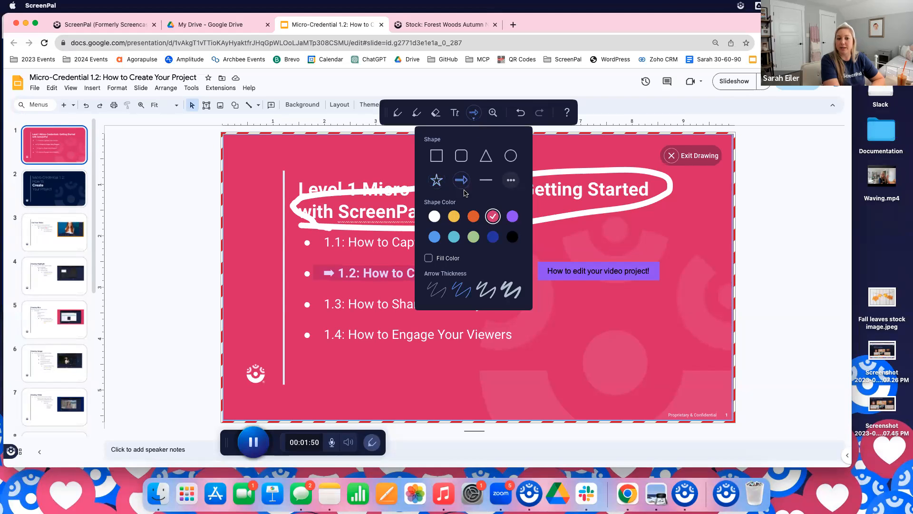
{"action": "left_click", "coordinate": [434, 217]}
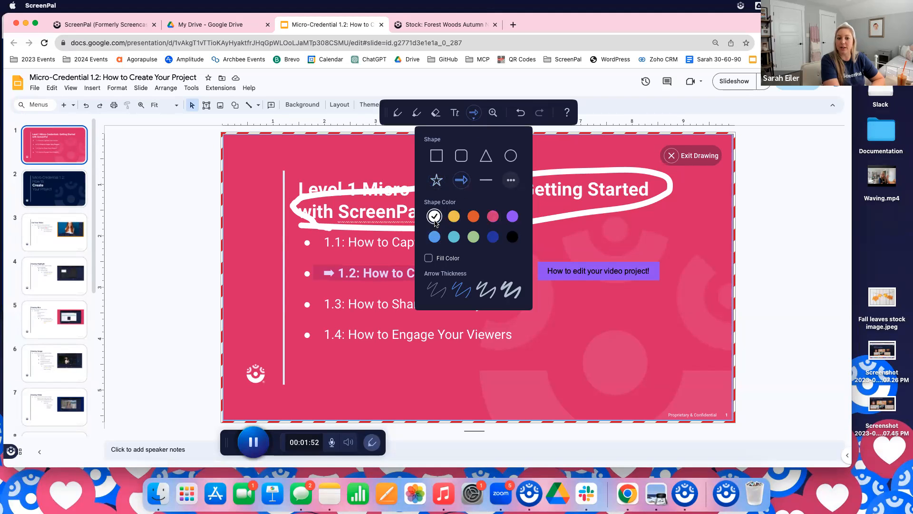
{"action": "left_click", "coordinate": [430, 259]}
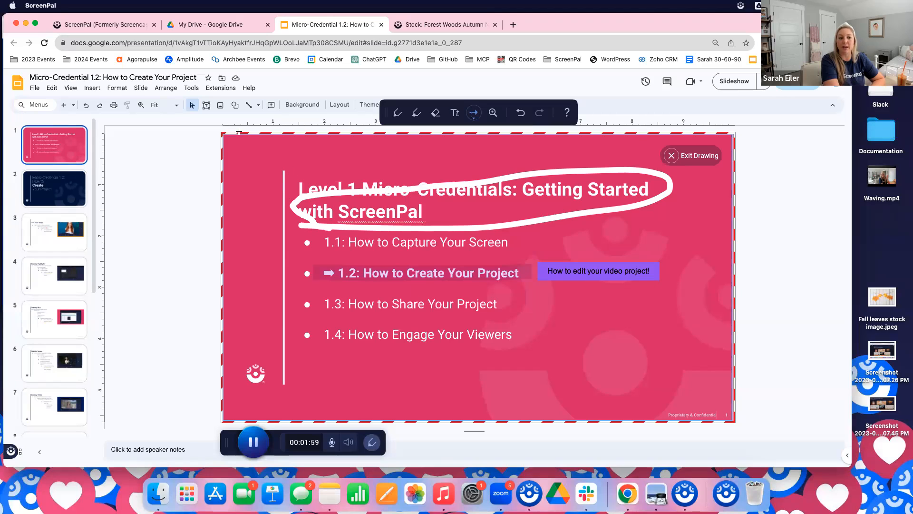
{"action": "left_click_drag", "start_coordinate": [238, 152], "coordinate": [306, 190]}
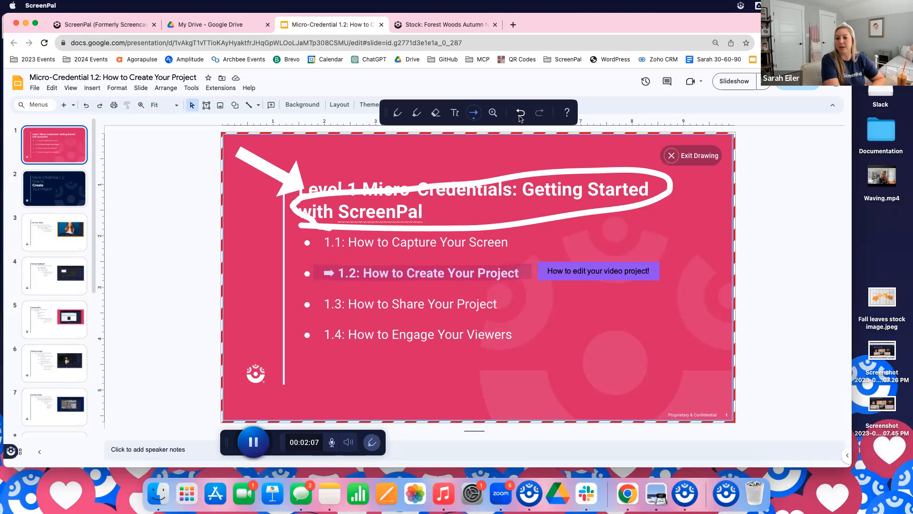
Zoom the recording in on the slide title area and back out to the full slide
{"action": "left_click", "coordinate": [493, 114]}
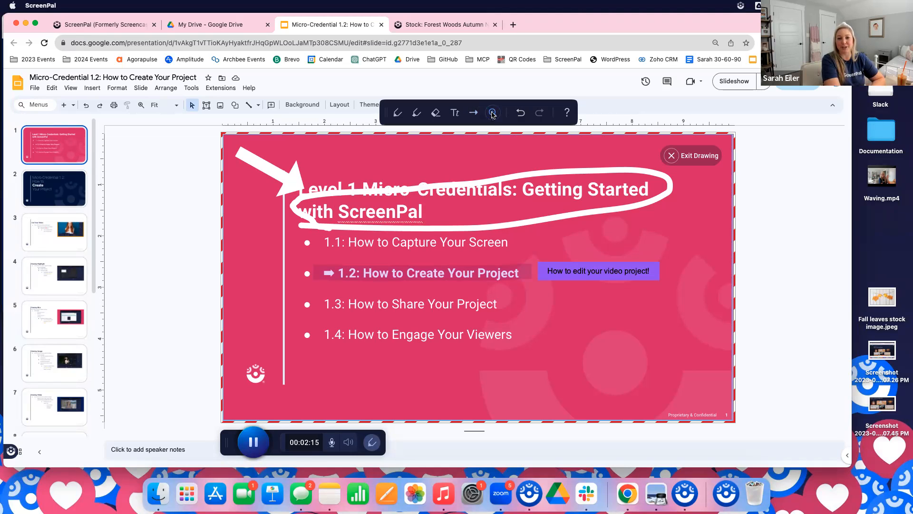
{"action": "left_click", "coordinate": [448, 205]}
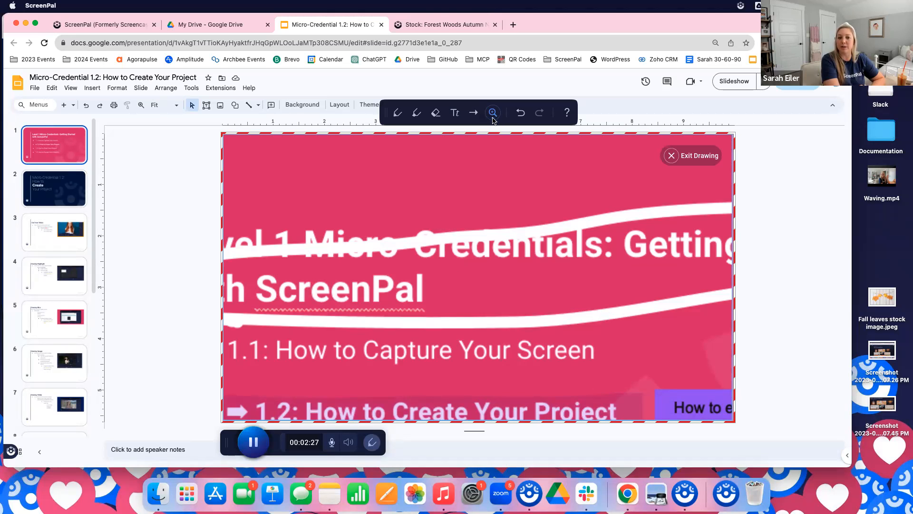
{"action": "mouse_move", "coordinate": [495, 124]}
{"action": "left_click", "coordinate": [500, 155]}
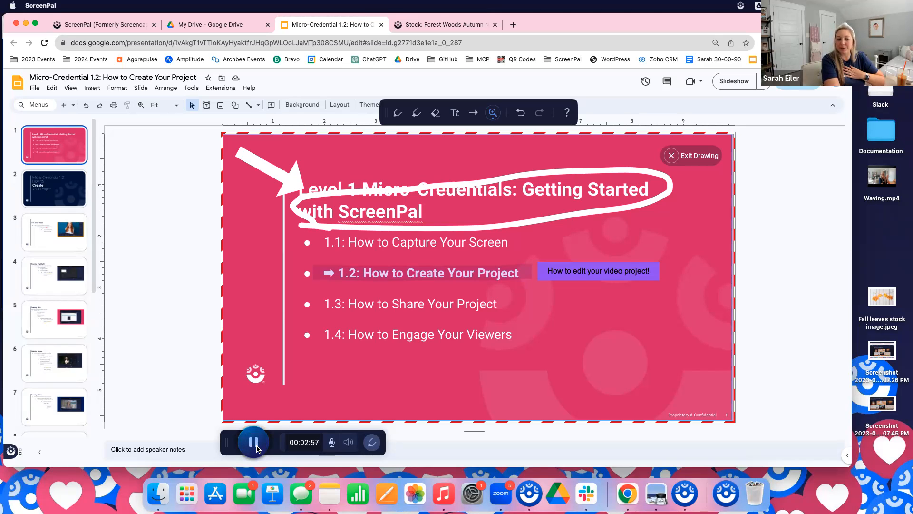
Pause and resume the recording once, and finish it by opening it in the video editor
{"action": "left_click", "coordinate": [255, 444]}
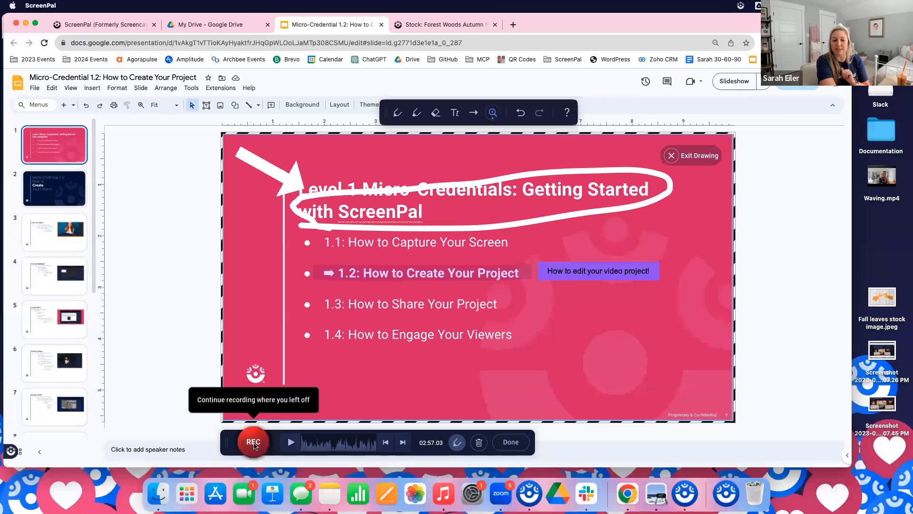
{"action": "left_click", "coordinate": [254, 442]}
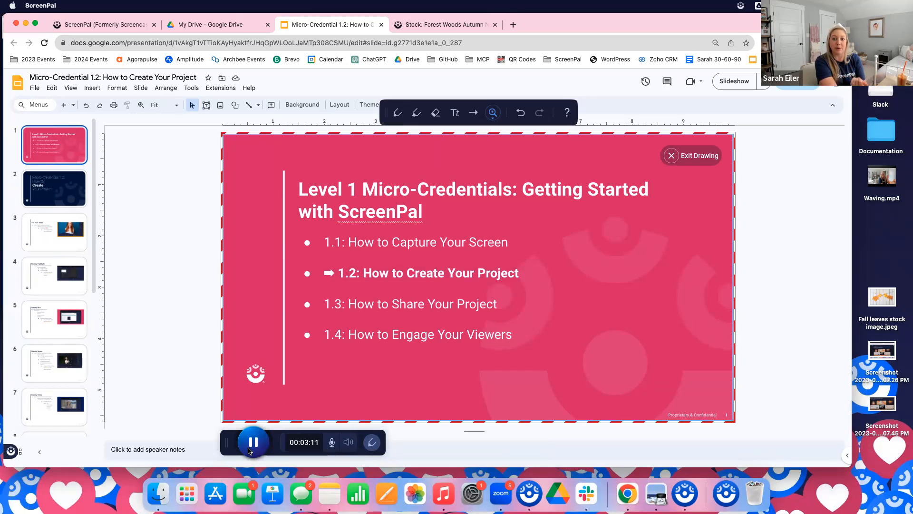
{"action": "left_click", "coordinate": [253, 443]}
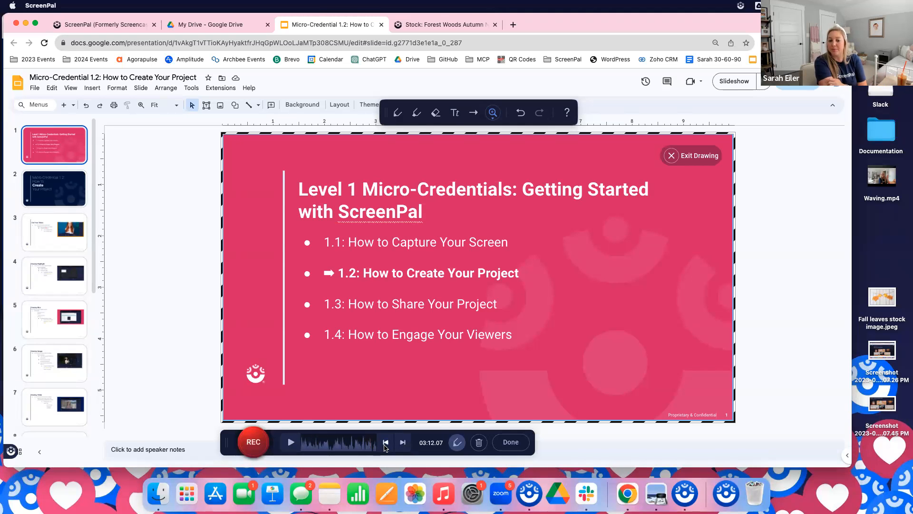
{"action": "left_click", "coordinate": [511, 442]}
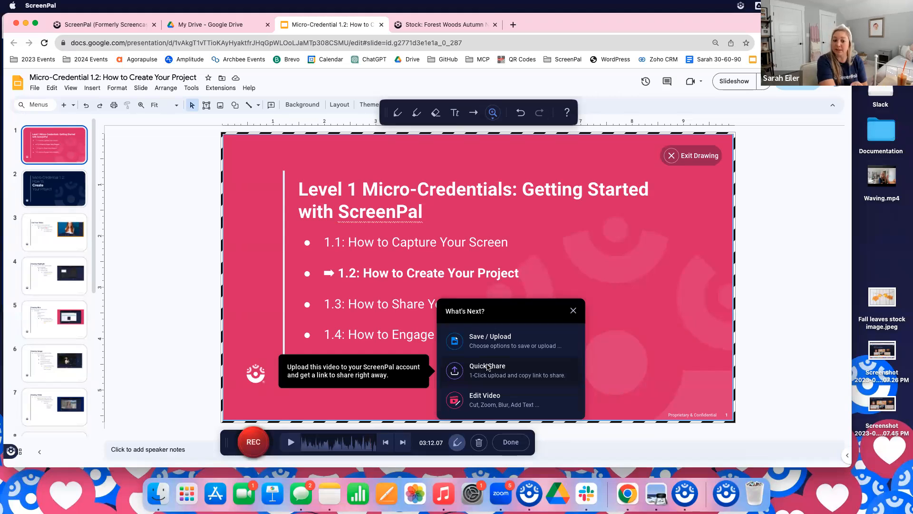
{"action": "left_click", "coordinate": [502, 403]}
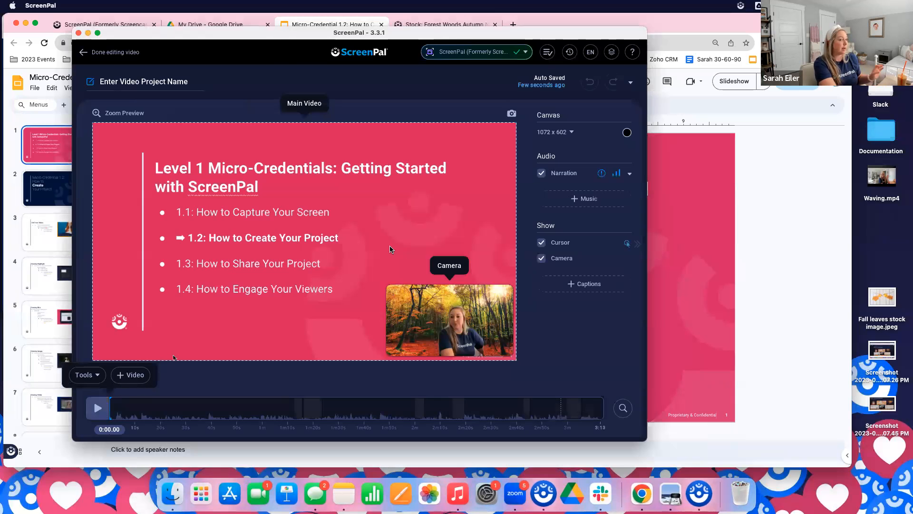
Name the video project "BR Training 9/12"
{"action": "left_click", "coordinate": [147, 81]}
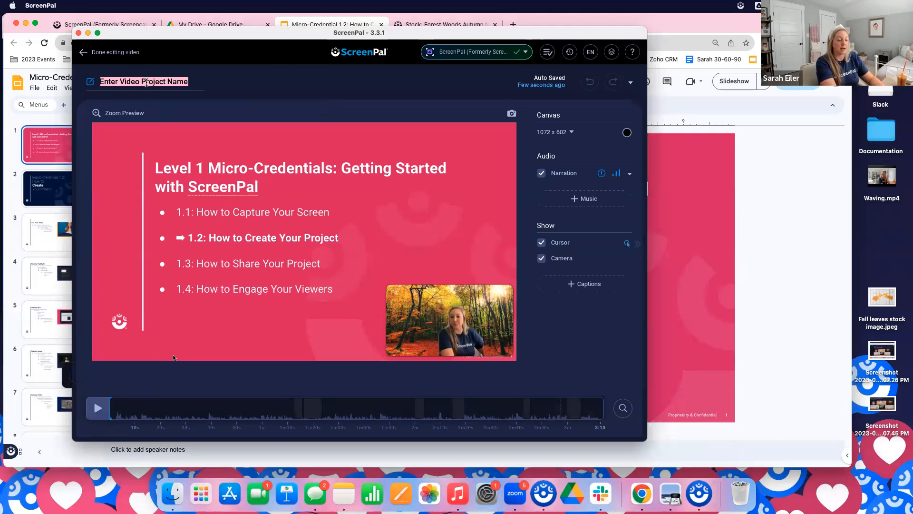
{"action": "type", "text": "BR"}
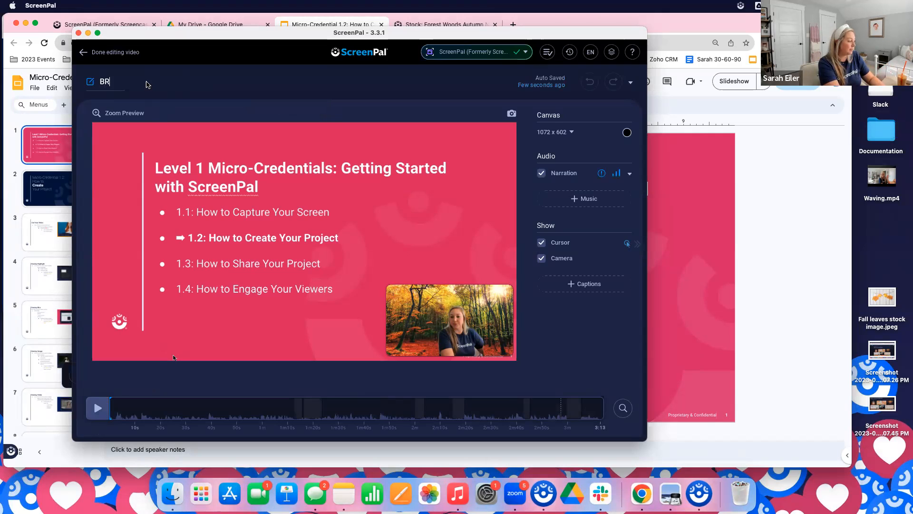
{"action": "type", "text": " Training 9/12"}
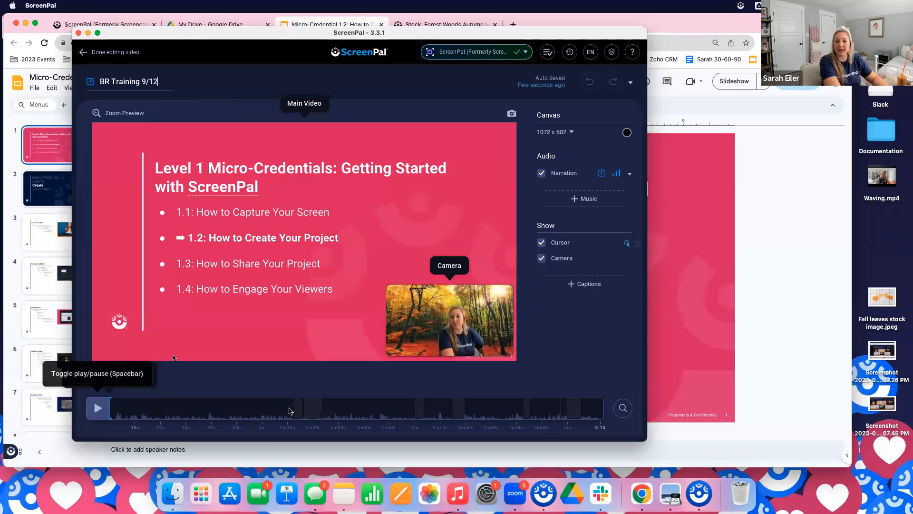
Zoom in on the editor timeline and play the video up to about the 9-second mark
{"action": "left_click", "coordinate": [625, 413]}
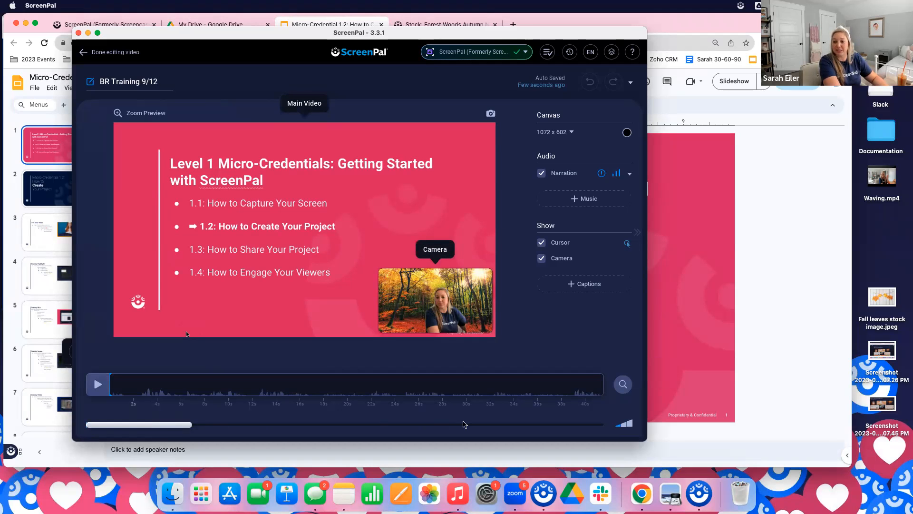
{"action": "left_click", "coordinate": [622, 385]}
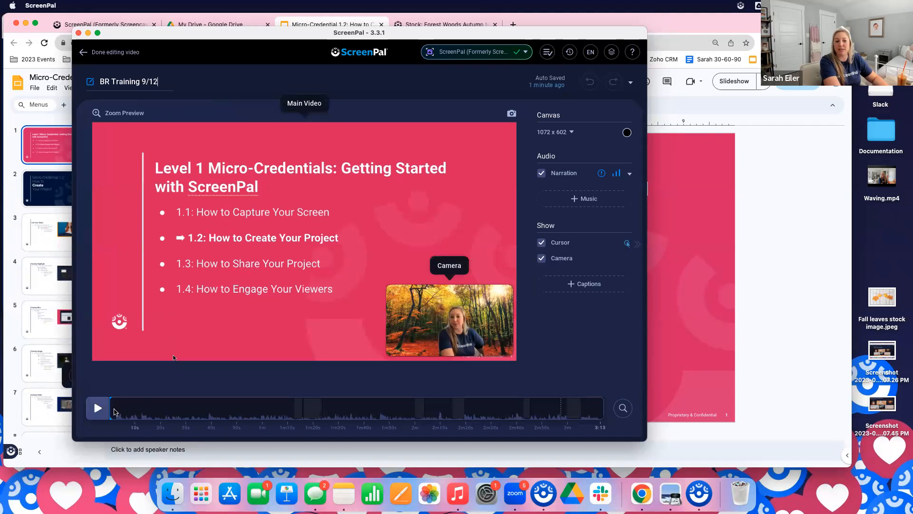
{"action": "left_click", "coordinate": [623, 409]}
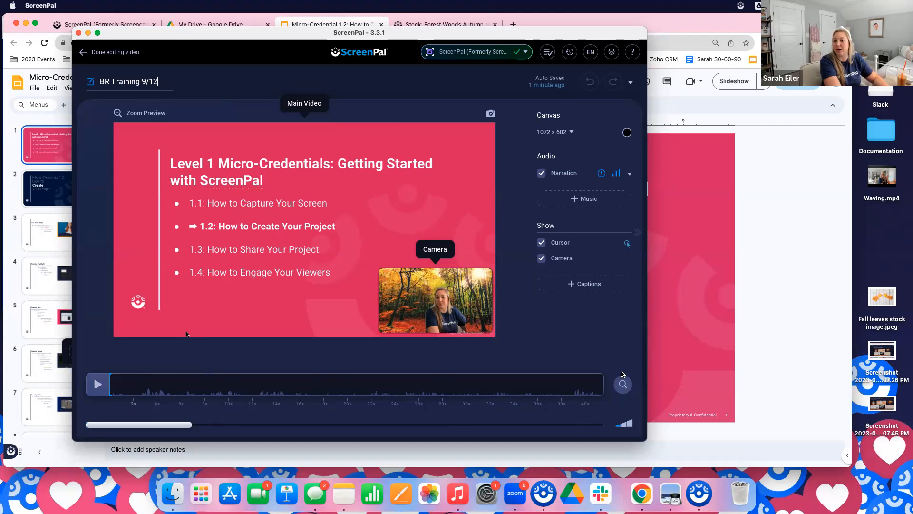
{"action": "left_click", "coordinate": [98, 385]}
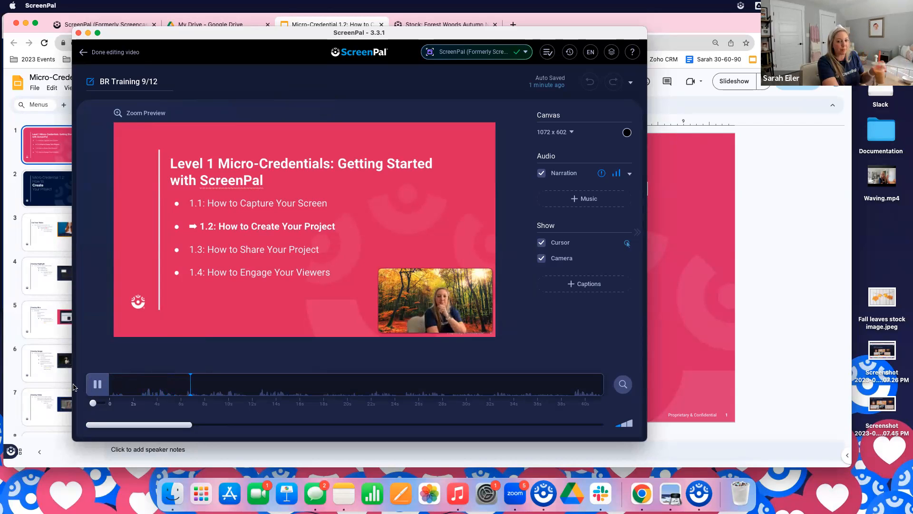
{"action": "left_click", "coordinate": [96, 388]}
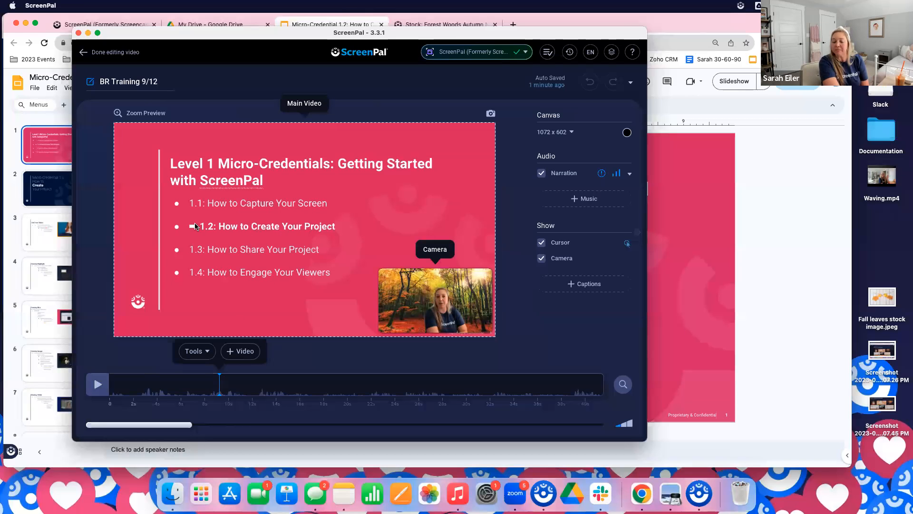
Add a highlight overlay around the slide line "1.2: How to Create Your Project" at about the 9-second mark
{"action": "left_click", "coordinate": [206, 354]}
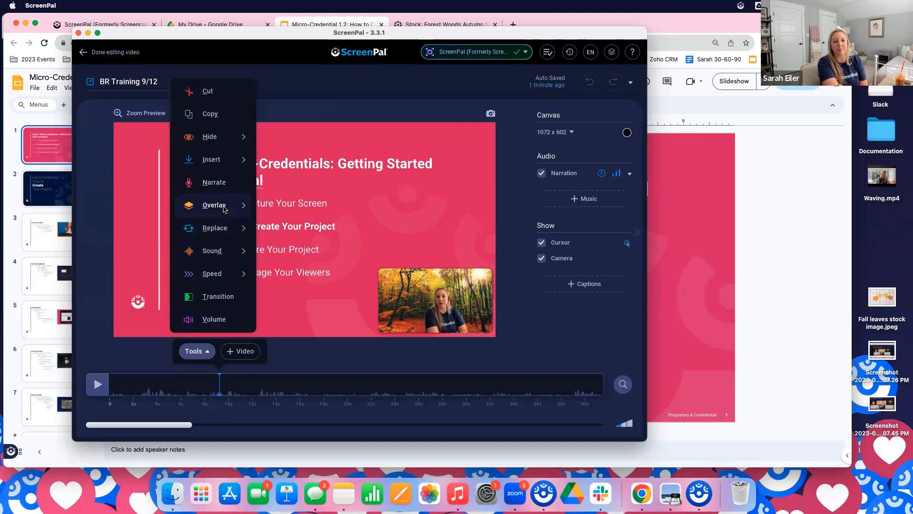
{"action": "mouse_move", "coordinate": [225, 209]}
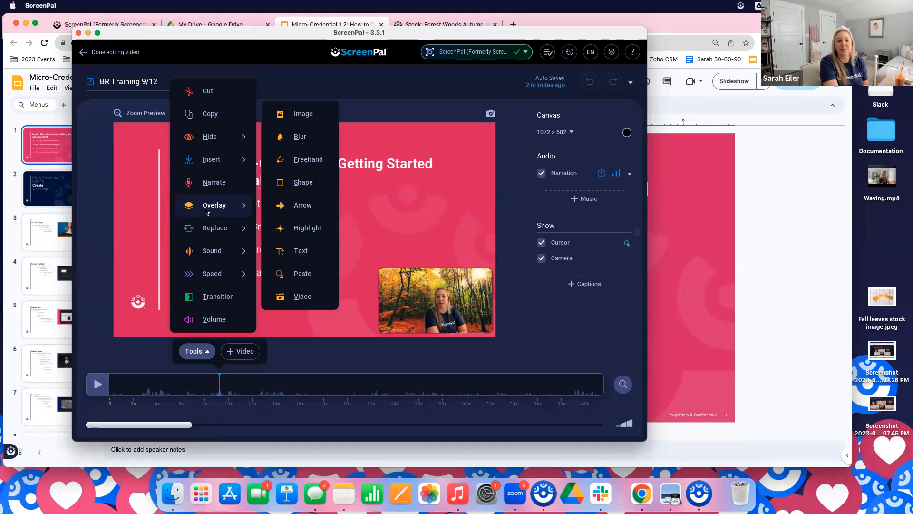
{"action": "left_click", "coordinate": [306, 229]}
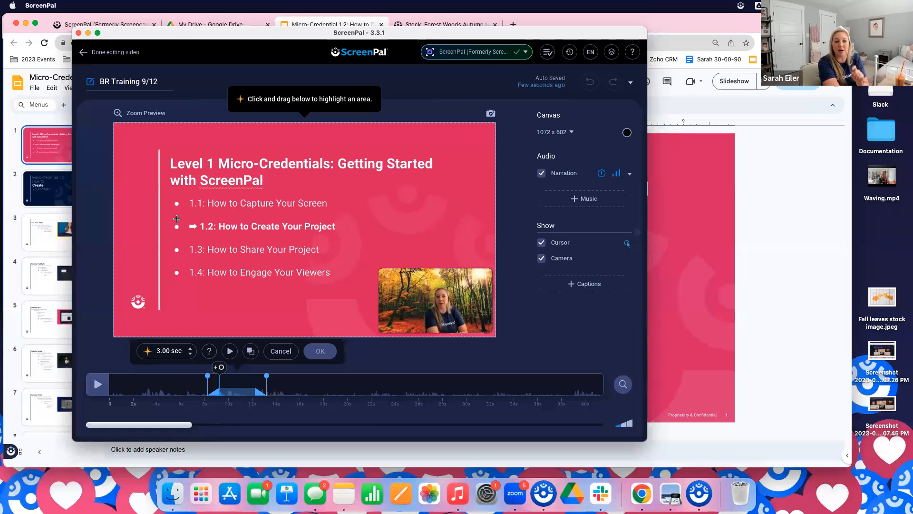
{"action": "left_click_drag", "start_coordinate": [173, 215], "coordinate": [342, 236]}
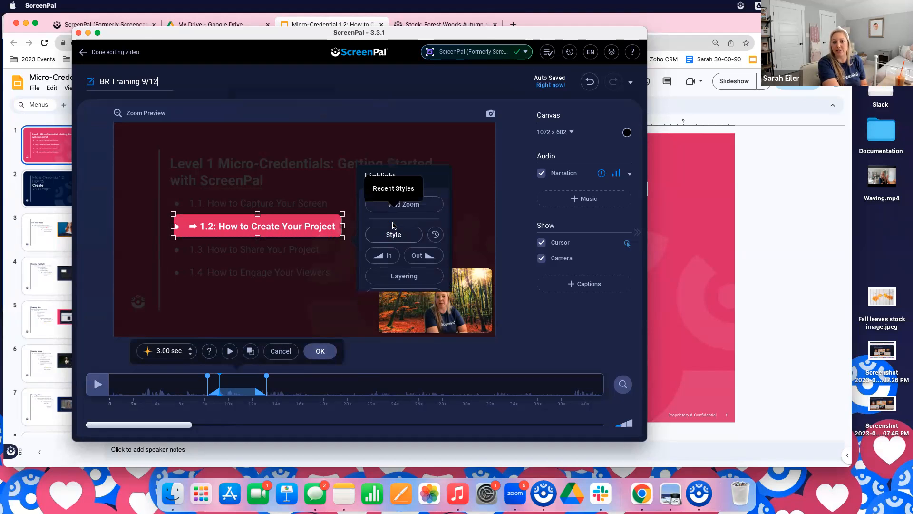
Set the highlight overlay's shape to Box in its custom style
{"action": "left_click", "coordinate": [394, 233]}
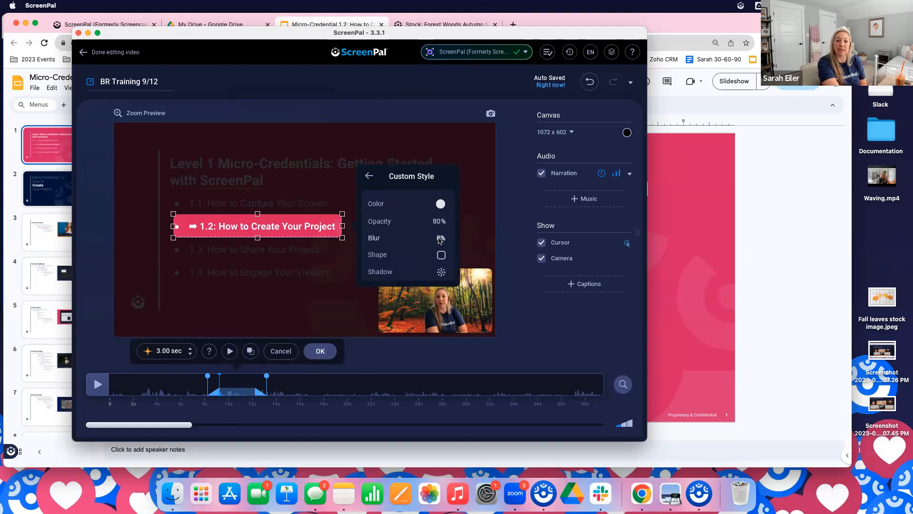
{"action": "left_click", "coordinate": [442, 257]}
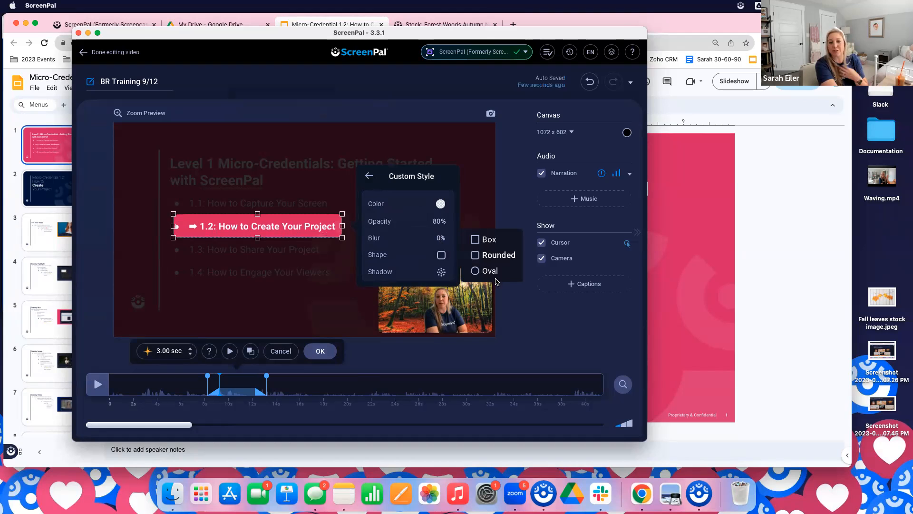
{"action": "left_click", "coordinate": [490, 240]}
{"action": "left_click", "coordinate": [369, 176]}
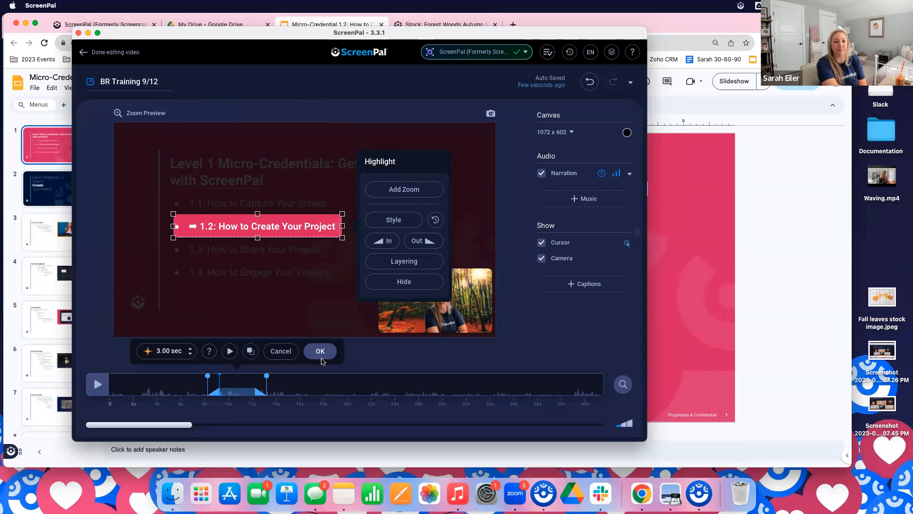
Set the highlight's duration to 3.20 sec, preview the edit and accept it
{"action": "left_click", "coordinate": [190, 349]}
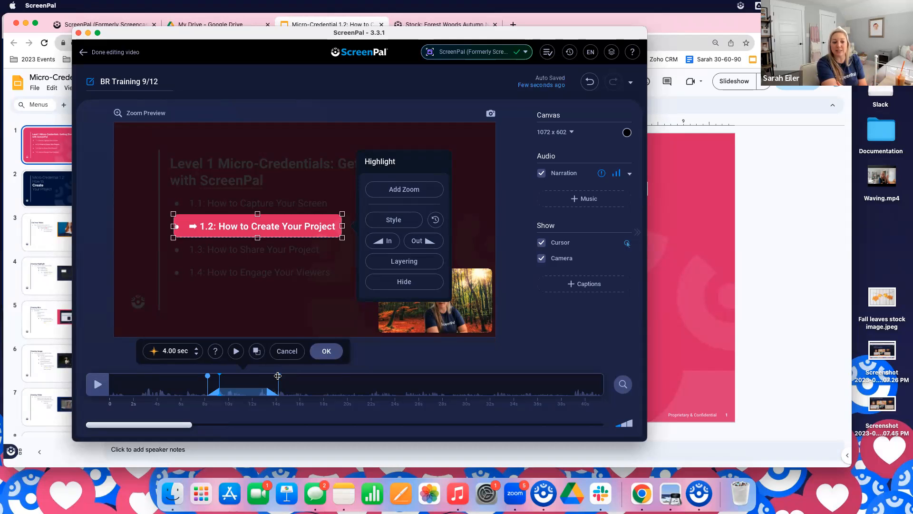
{"action": "mouse_move", "coordinate": [278, 375]}
{"action": "left_mouse_down"}
{"action": "mouse_move", "coordinate": [234, 394]}
{"action": "mouse_move", "coordinate": [242, 391]}
{"action": "left_mouse_up"}
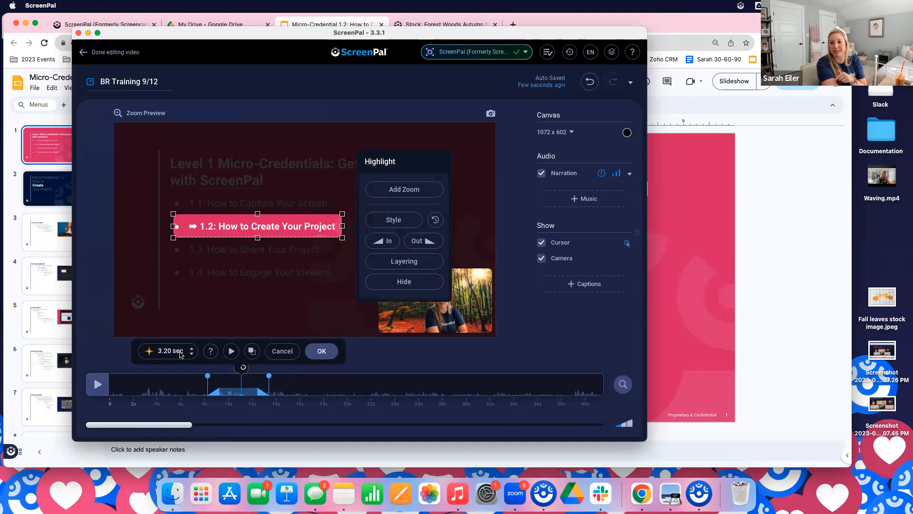
{"action": "left_click", "coordinate": [231, 352]}
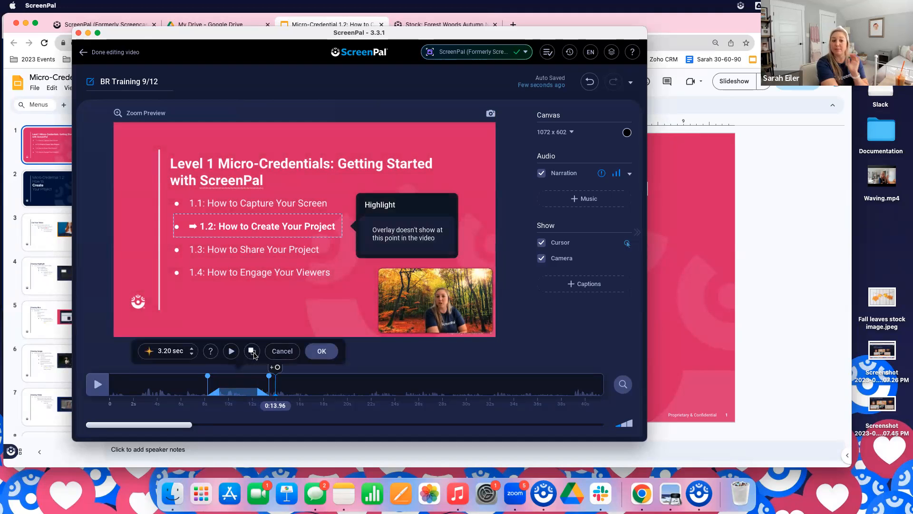
{"action": "left_click", "coordinate": [335, 358]}
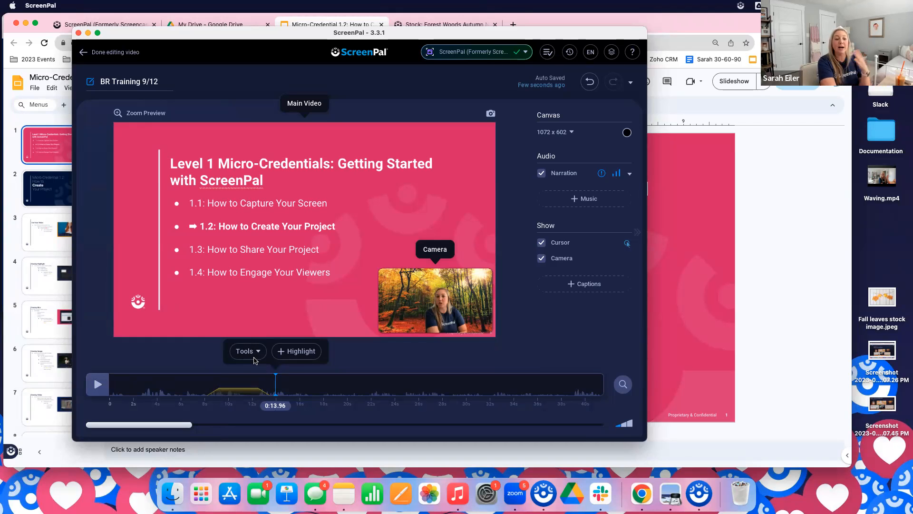
{"action": "left_click", "coordinate": [252, 358]}
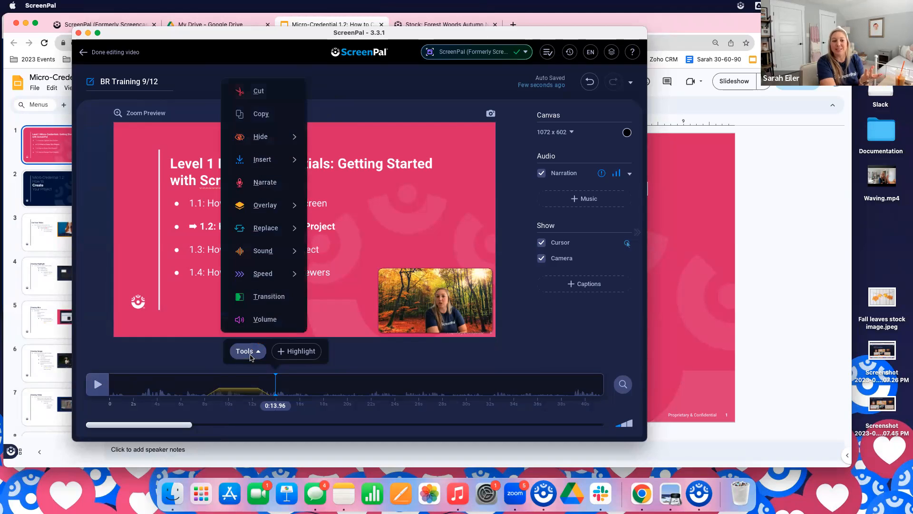
{"action": "left_click", "coordinate": [256, 351]}
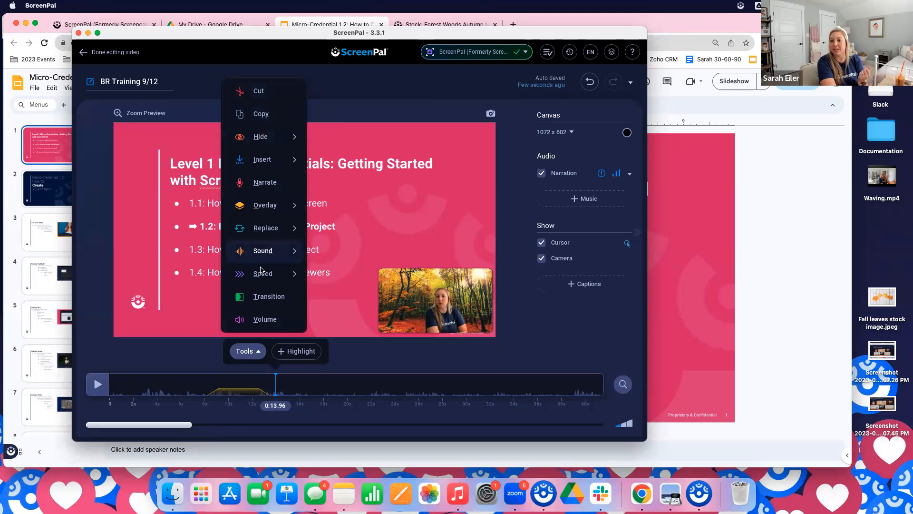
{"action": "mouse_move", "coordinate": [261, 269]}
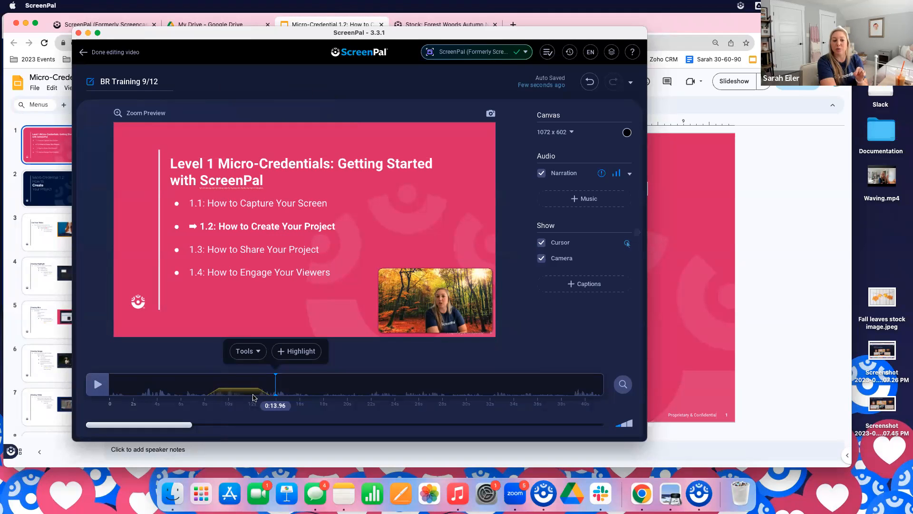
{"action": "left_click", "coordinate": [248, 352]}
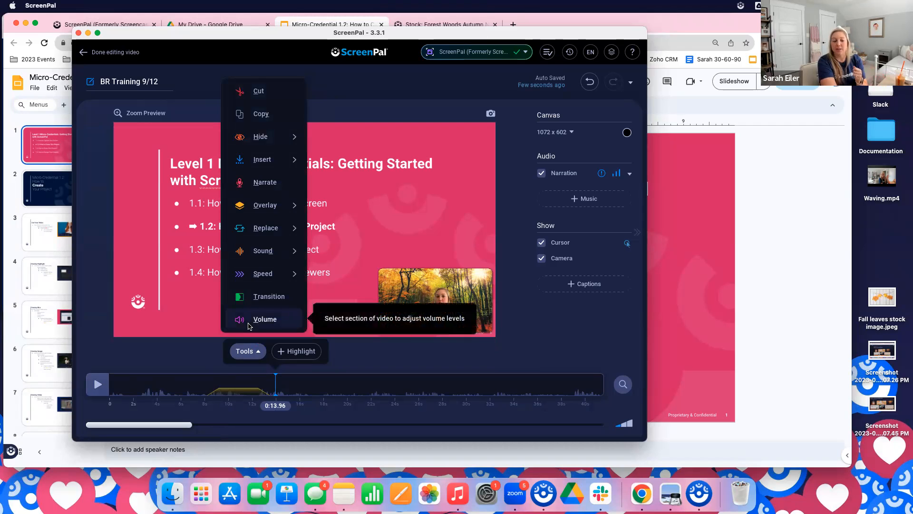
{"action": "mouse_move", "coordinate": [266, 276]}
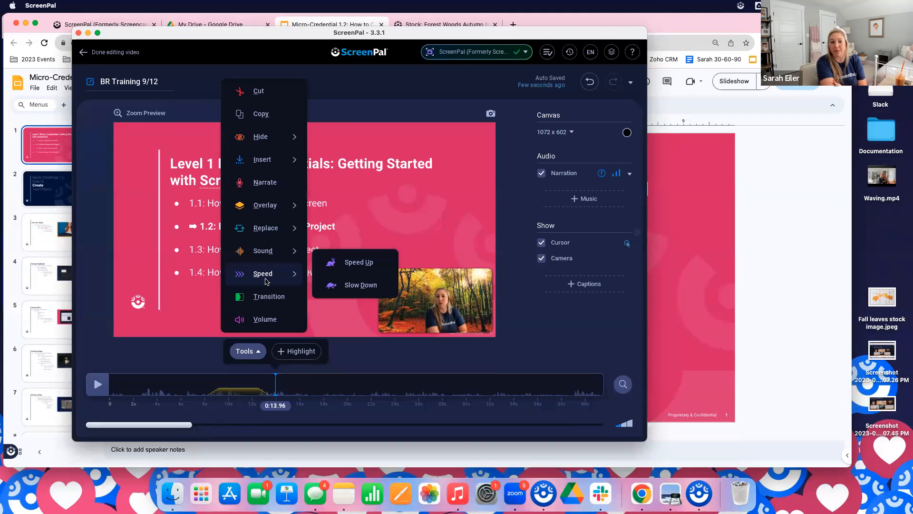
{"action": "mouse_move", "coordinate": [265, 205]}
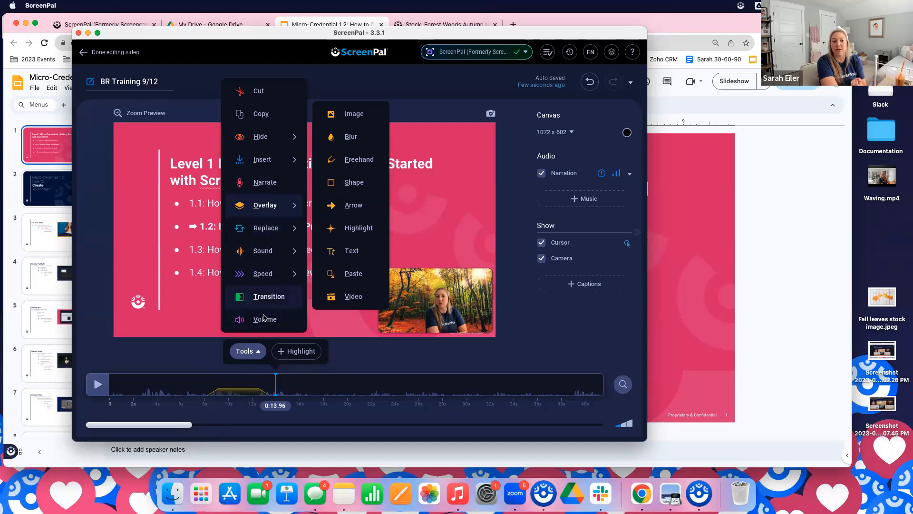
{"action": "left_click", "coordinate": [383, 357]}
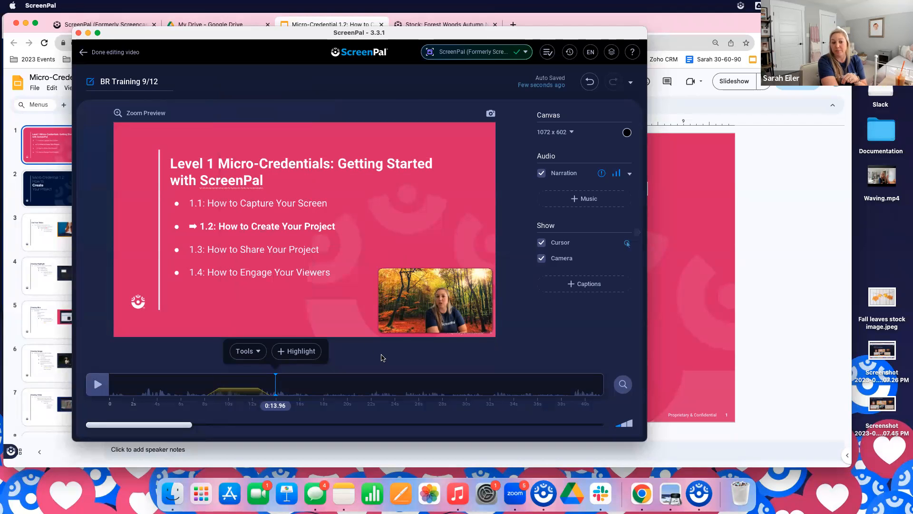
{"action": "left_click", "coordinate": [259, 352]}
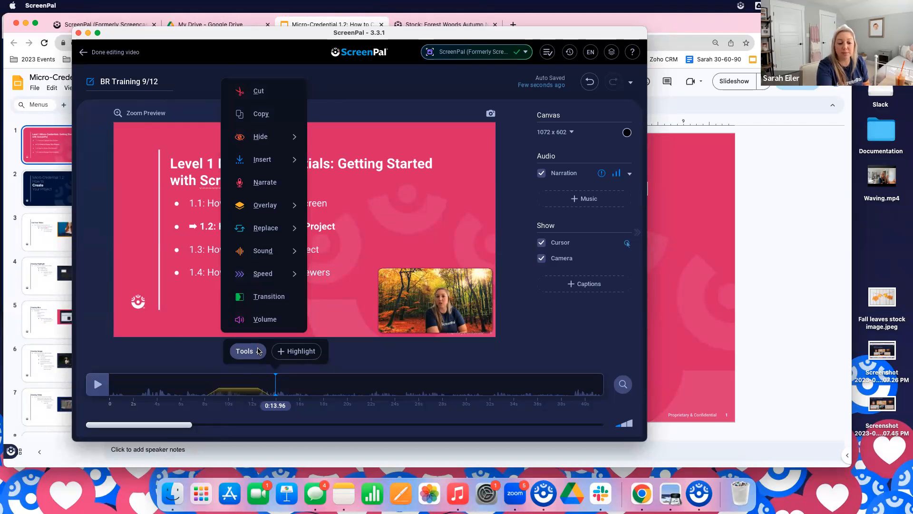
{"action": "left_click", "coordinate": [258, 352]}
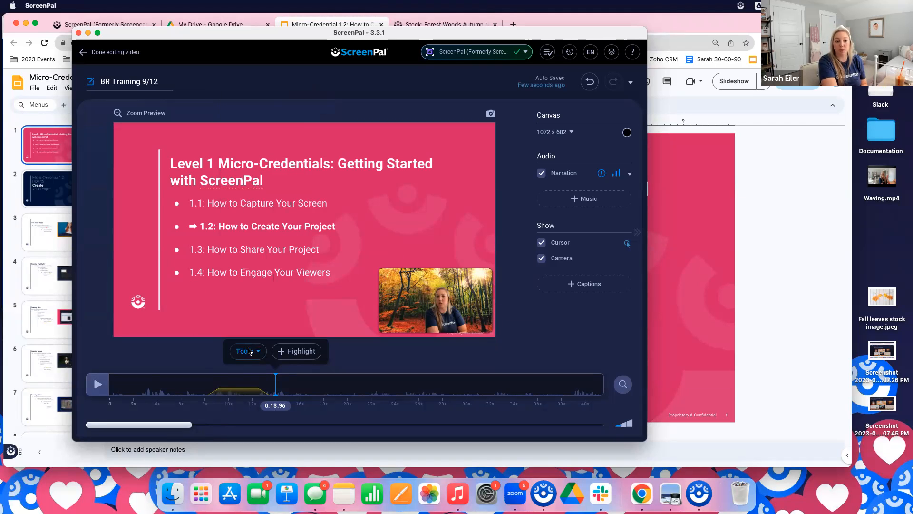
{"action": "left_click", "coordinate": [248, 351]}
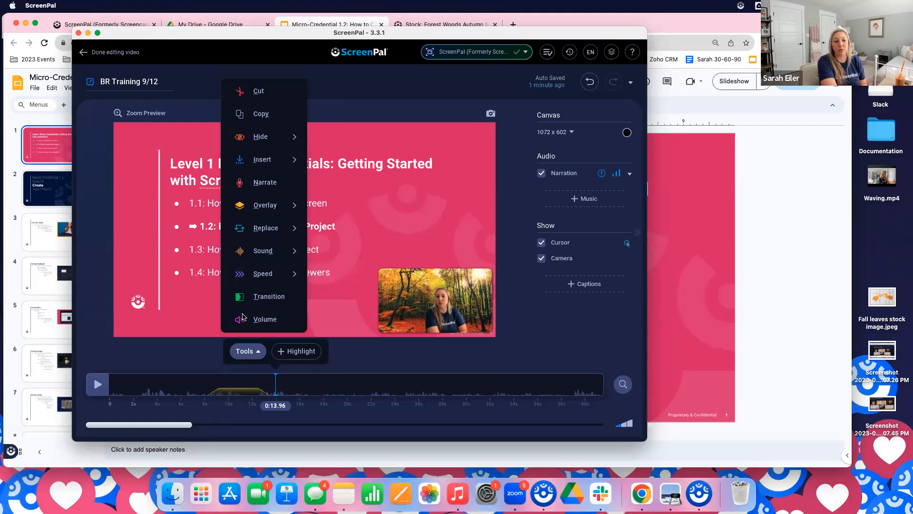
{"action": "mouse_move", "coordinate": [260, 232]}
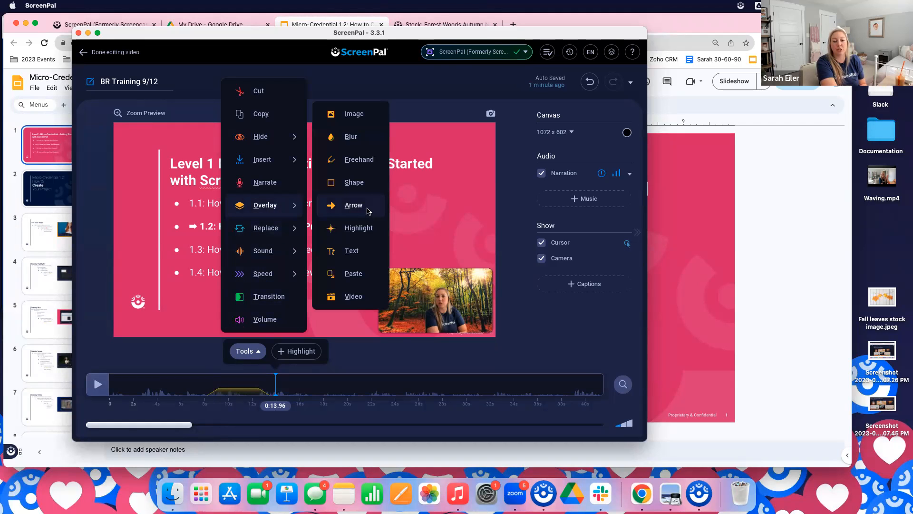
{"action": "left_click", "coordinate": [354, 183]}
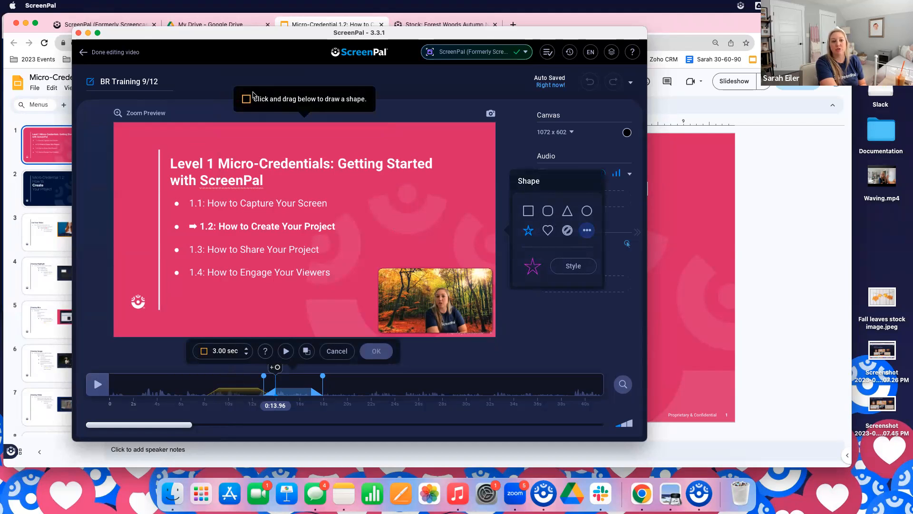
{"action": "mouse_move", "coordinate": [166, 144]}
{"action": "left_mouse_down"}
{"action": "mouse_move", "coordinate": [205, 164]}
{"action": "mouse_move", "coordinate": [306, 184]}
{"action": "left_mouse_up"}
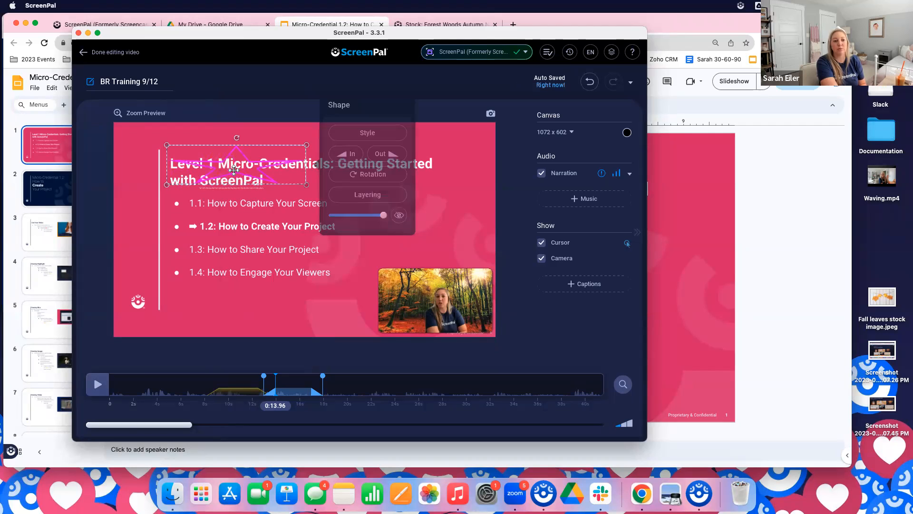
{"action": "left_click", "coordinate": [367, 133]}
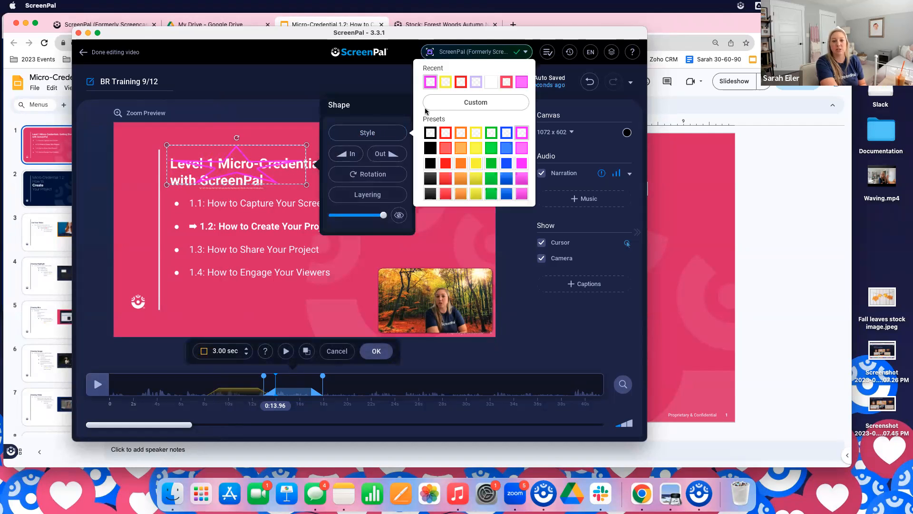
{"action": "left_click", "coordinate": [458, 99]}
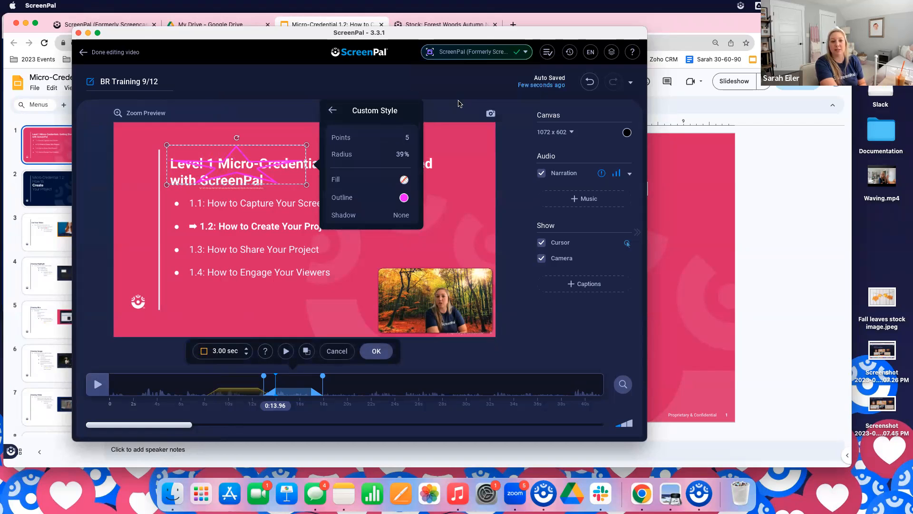
{"action": "left_click", "coordinate": [332, 111]}
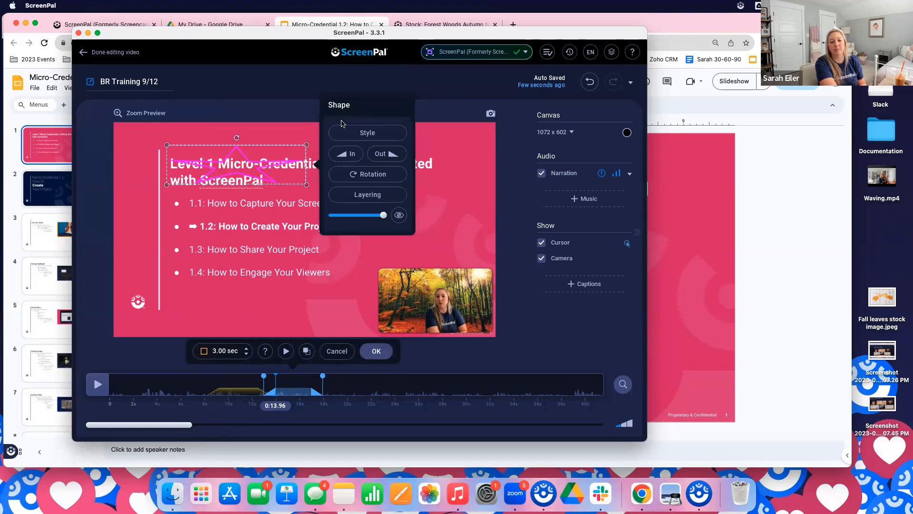
{"action": "left_click", "coordinate": [350, 133]}
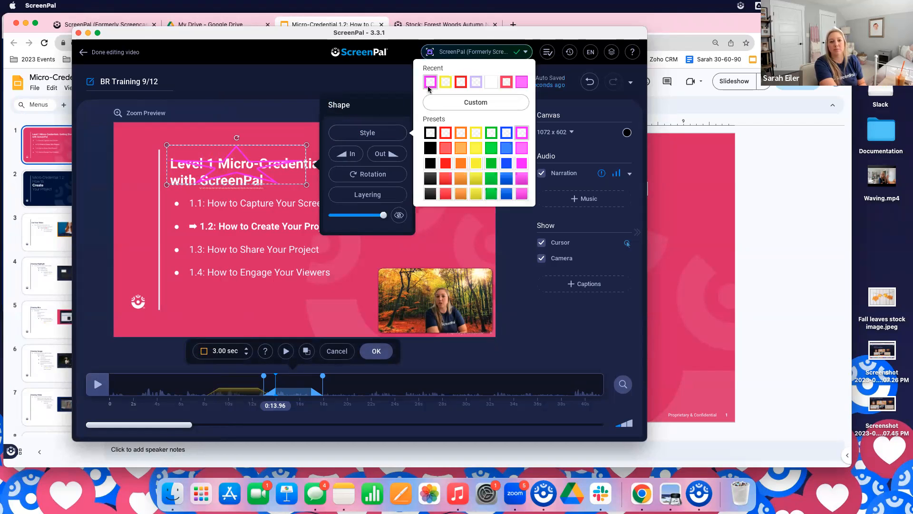
{"action": "left_click", "coordinate": [353, 146]}
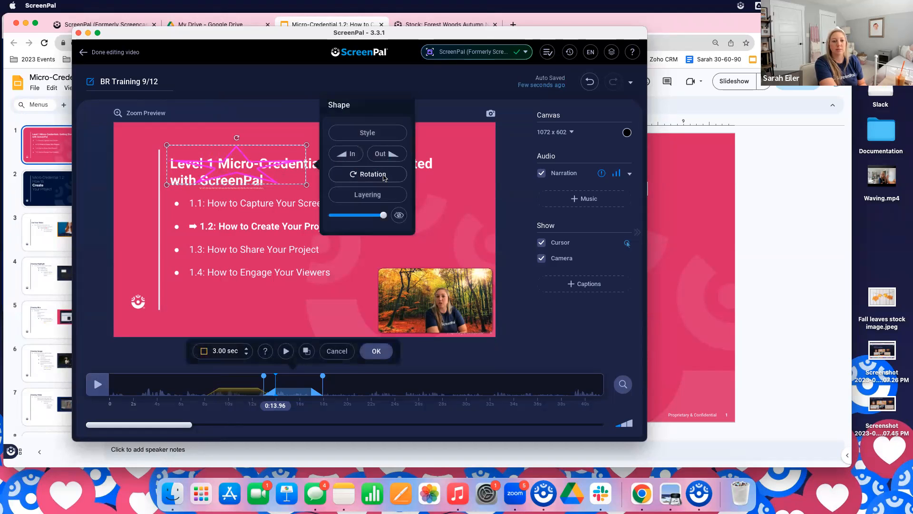
{"action": "left_click", "coordinate": [344, 350]}
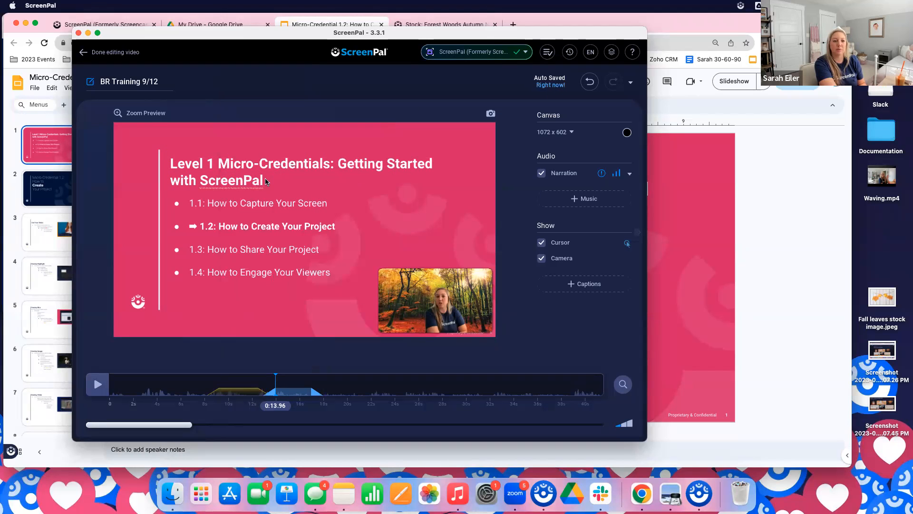
Add a rectangle shape overlay around the slide title at about the 14-second mark
{"action": "left_click", "coordinate": [288, 351]}
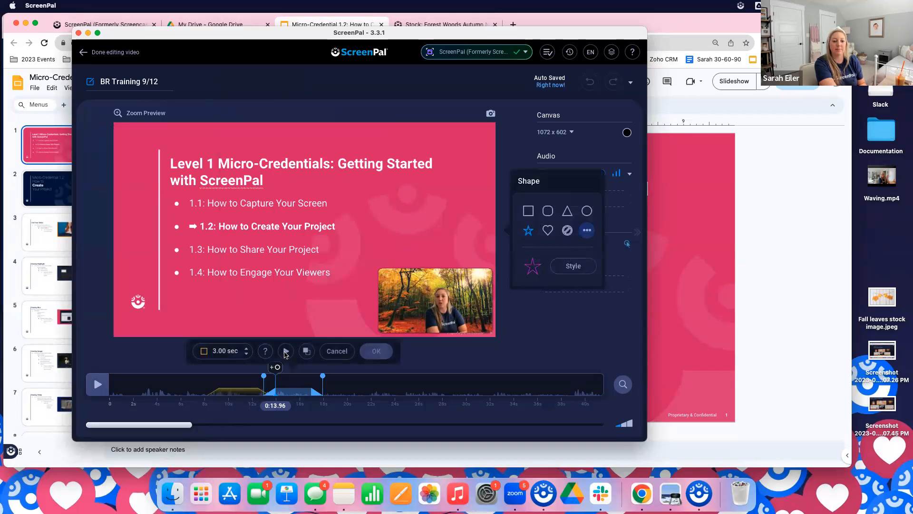
{"action": "left_click", "coordinate": [528, 211]}
{"action": "left_click_drag", "start_coordinate": [160, 148], "coordinate": [446, 194]}
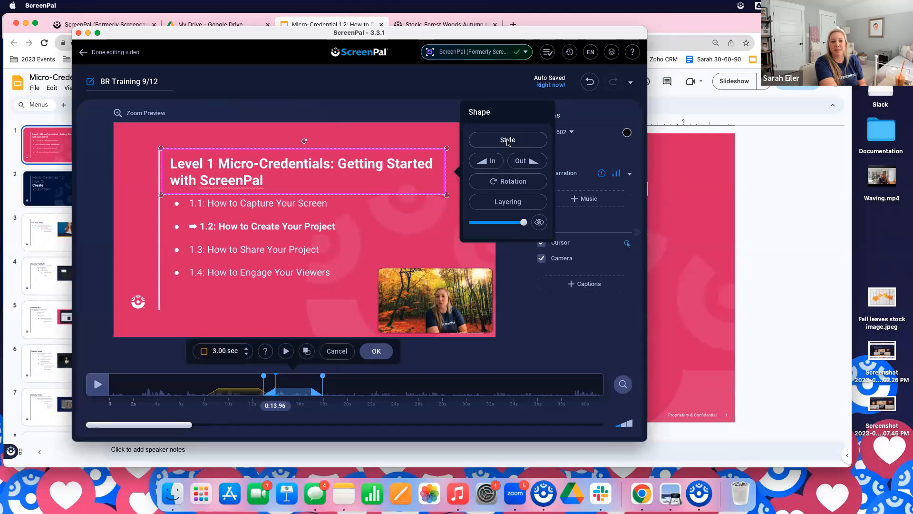
Apply the black outline preset without fill to the rectangle around the slide title
{"action": "left_click", "coordinate": [508, 140]}
{"action": "left_click", "coordinate": [571, 141]}
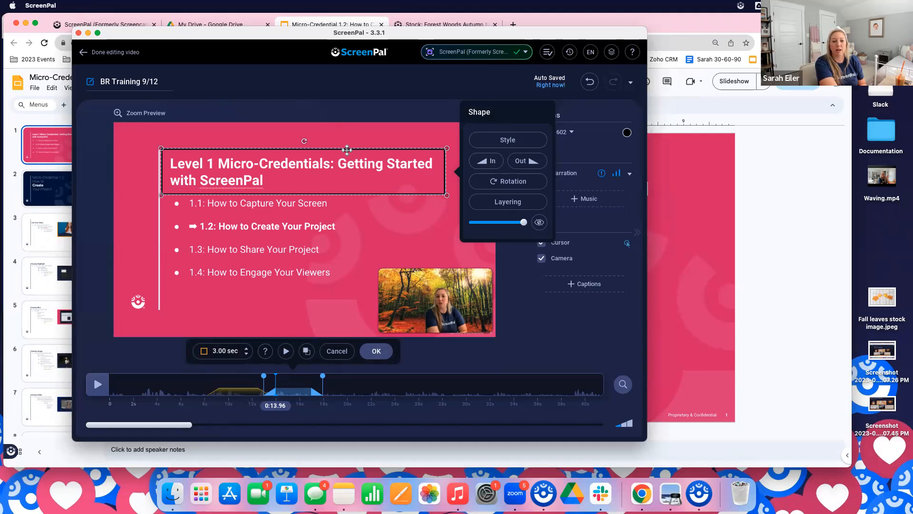
{"action": "left_click", "coordinate": [508, 140]}
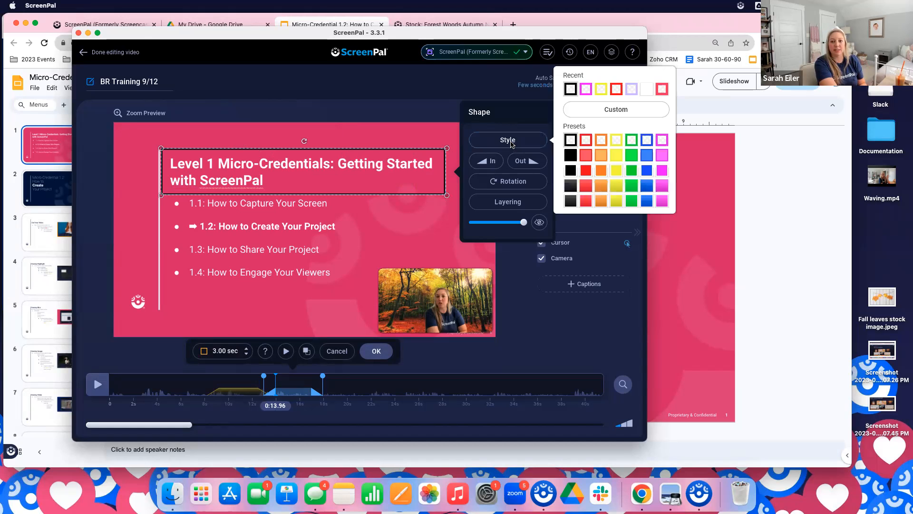
{"action": "left_click", "coordinate": [647, 89]}
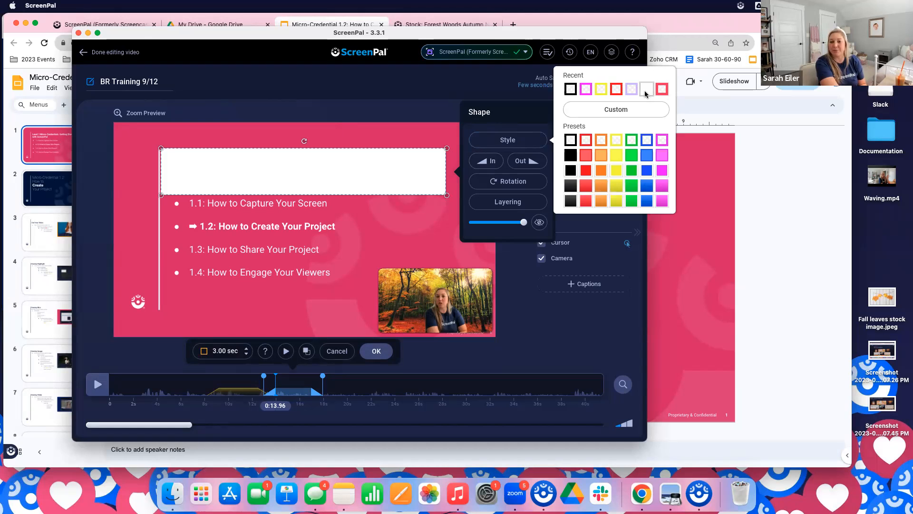
Round the corners of the title's rectangle in its custom style and lower its opacity slightly
{"action": "left_click", "coordinate": [599, 111]}
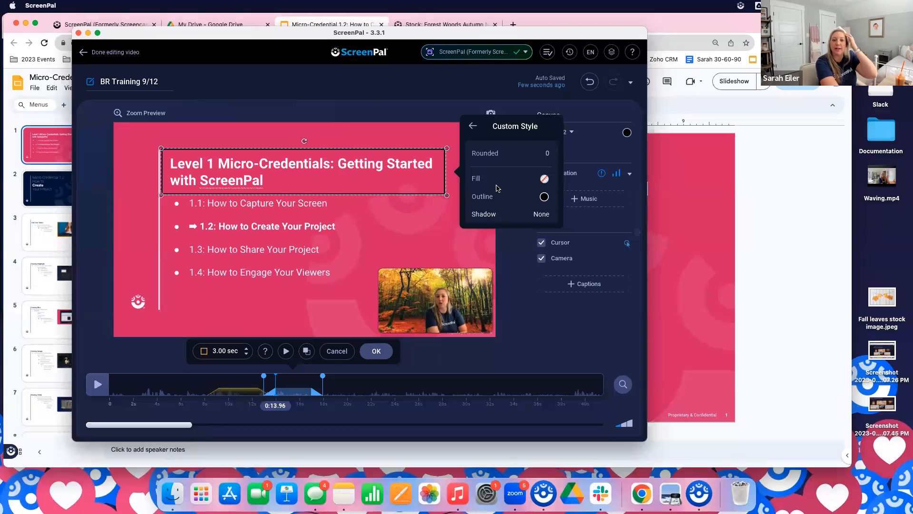
{"action": "left_click", "coordinate": [510, 153]}
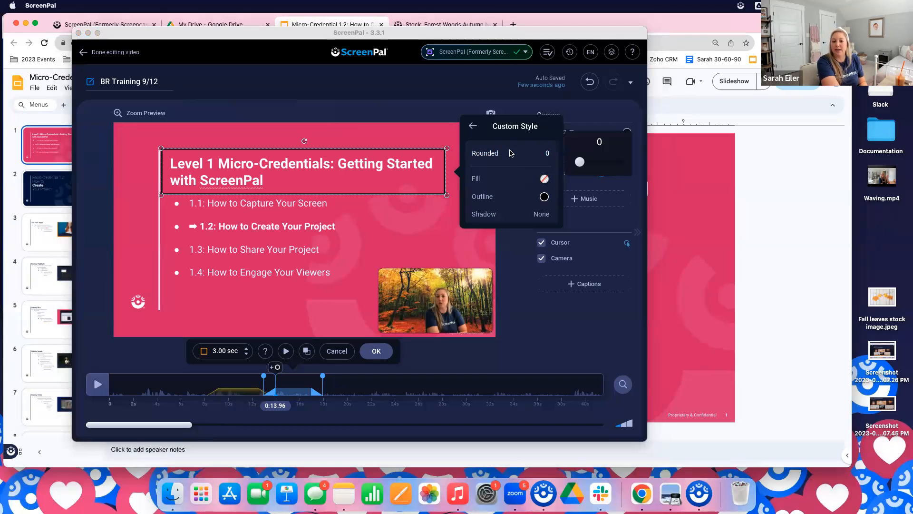
{"action": "left_click_drag", "start_coordinate": [580, 162], "coordinate": [602, 162]}
{"action": "left_click", "coordinate": [476, 128]}
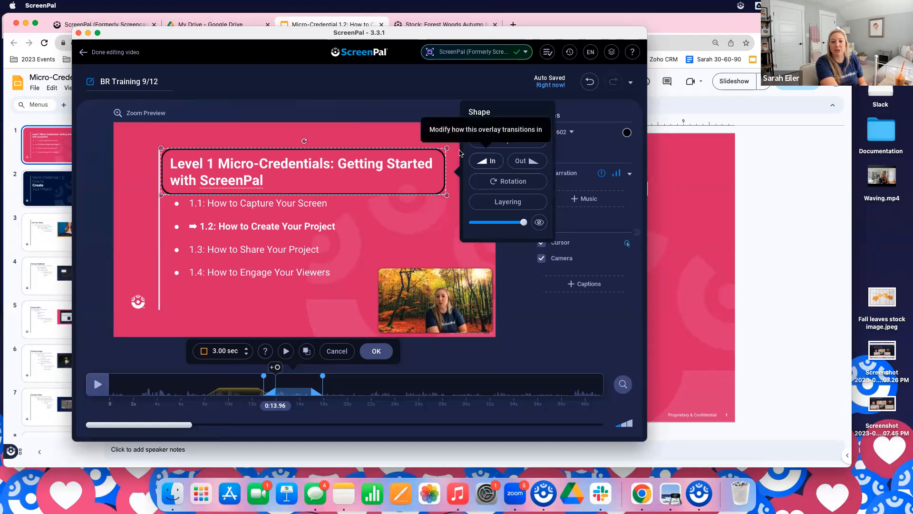
{"action": "mouse_move", "coordinate": [525, 223]}
{"action": "left_mouse_down"}
{"action": "mouse_move", "coordinate": [471, 226]}
{"action": "mouse_move", "coordinate": [525, 226]}
{"action": "left_mouse_up"}
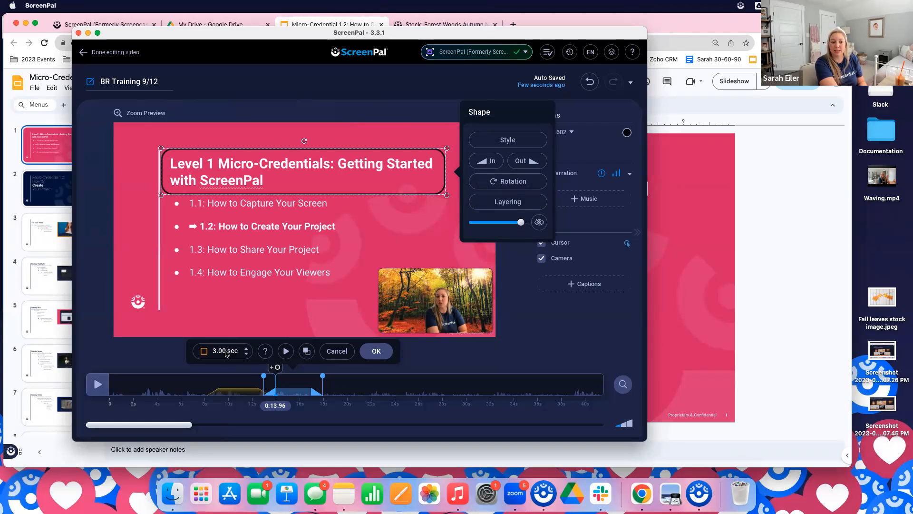
Start the rectangle overlay slightly later and extend its end for a 4.56 sec duration, preview the edit and accept it
{"action": "left_click_drag", "start_coordinate": [263, 377], "coordinate": [271, 378]}
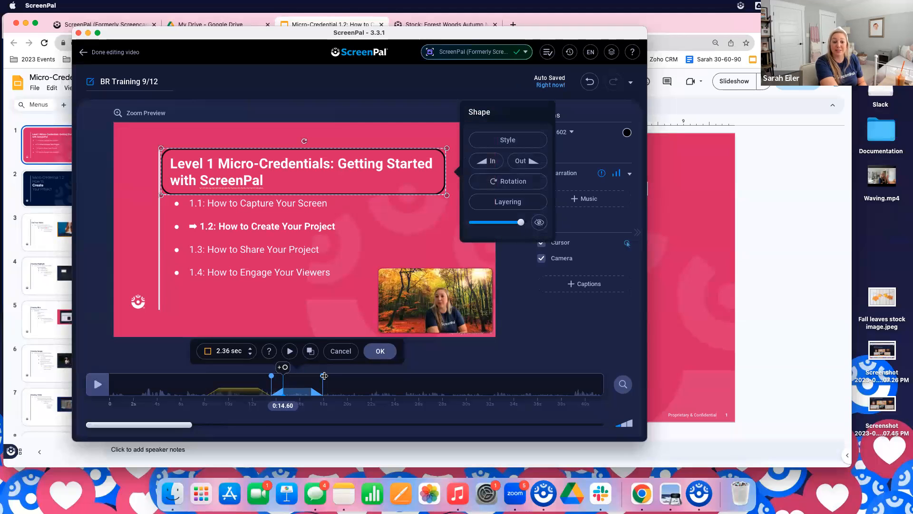
{"action": "left_click_drag", "start_coordinate": [323, 376], "coordinate": [349, 379]}
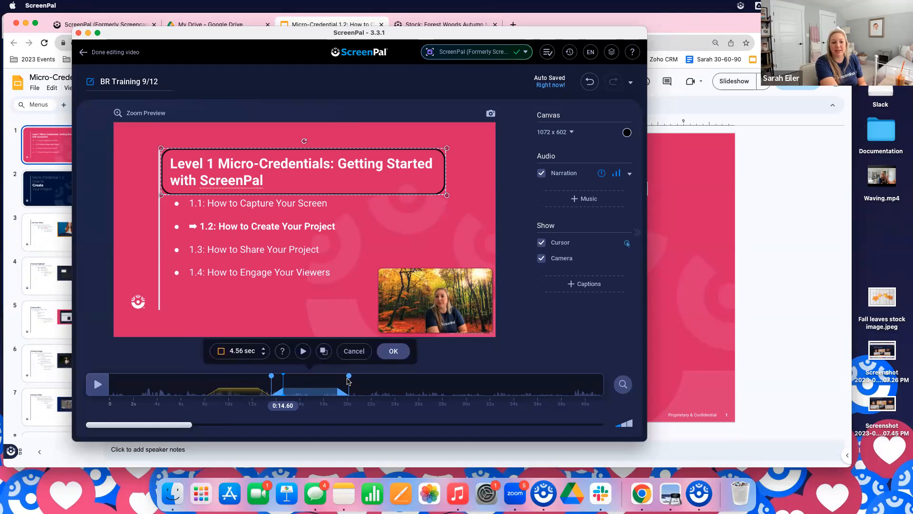
{"action": "left_click", "coordinate": [303, 351]}
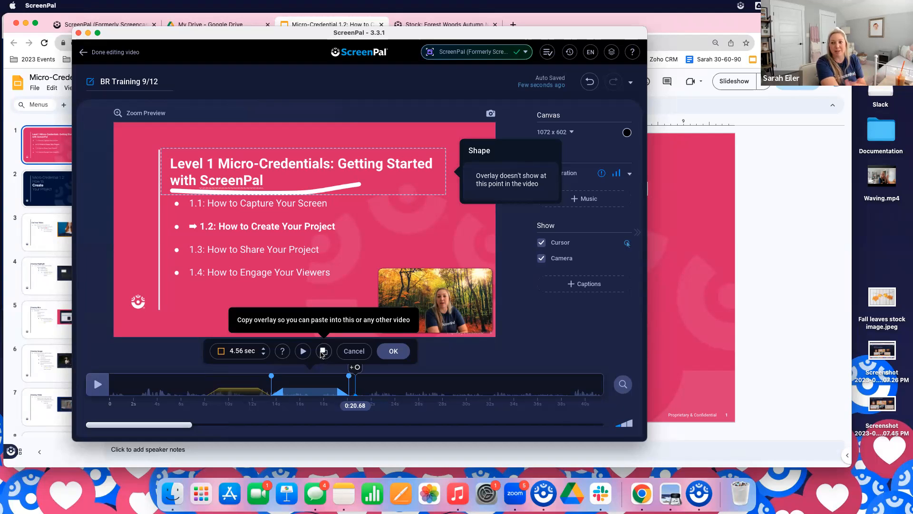
{"action": "left_click", "coordinate": [387, 352]}
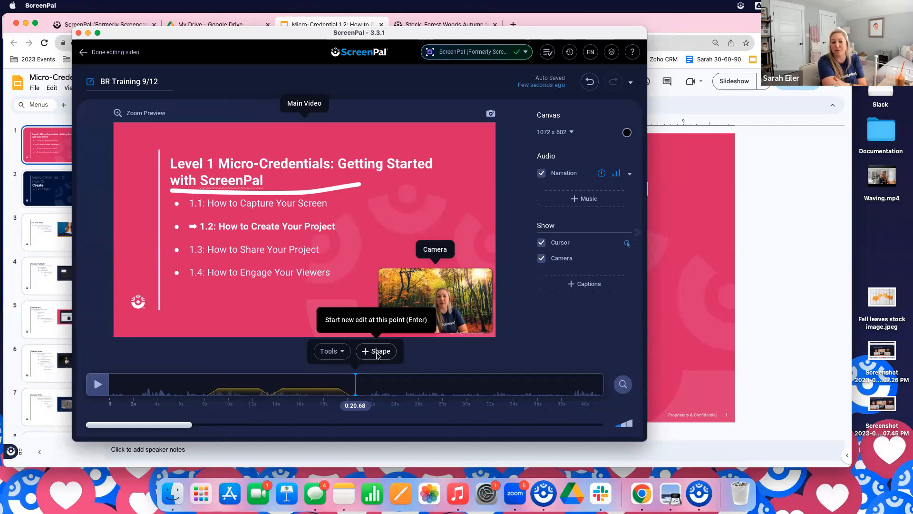
{"action": "left_click", "coordinate": [343, 357]}
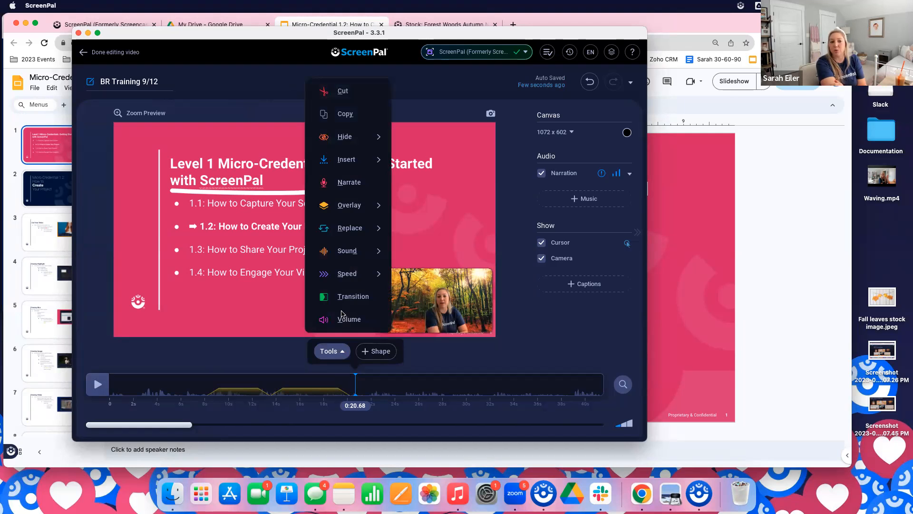
{"action": "left_click", "coordinate": [468, 367]}
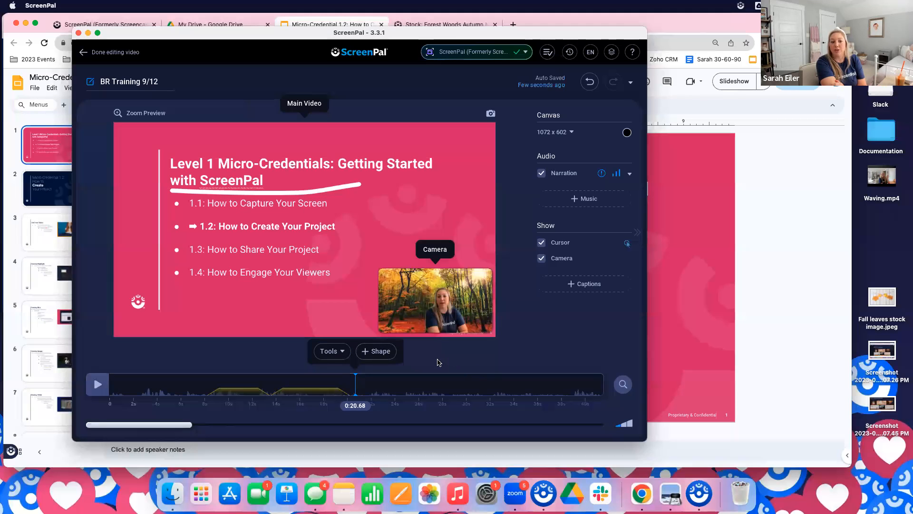
{"action": "left_click", "coordinate": [270, 380]}
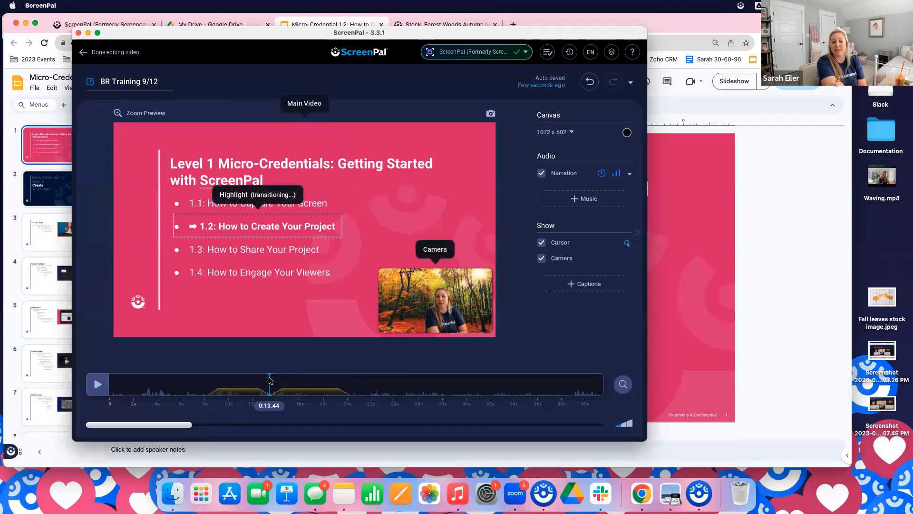
{"action": "left_click", "coordinate": [235, 381]}
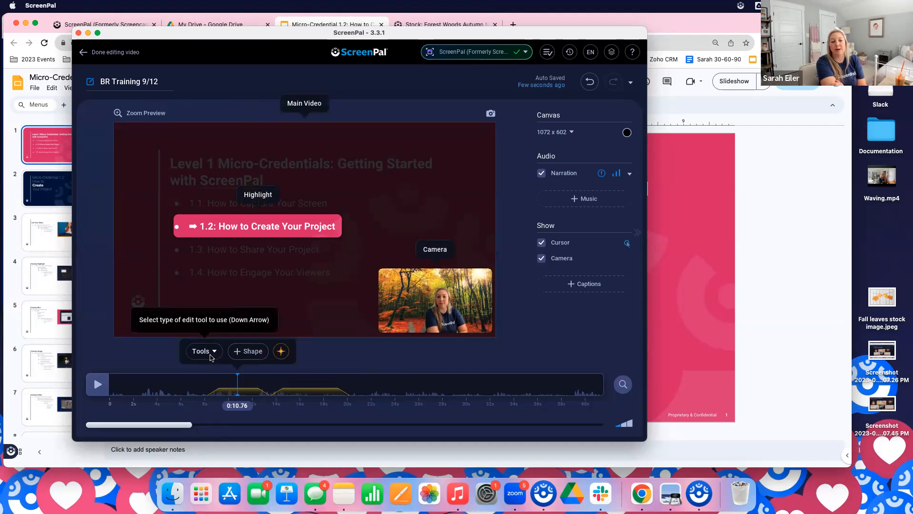
Add a blur overlay over slide lines 1.3 and 1.4 at about the 16.5-second mark and accept it
{"action": "left_click", "coordinate": [306, 385]}
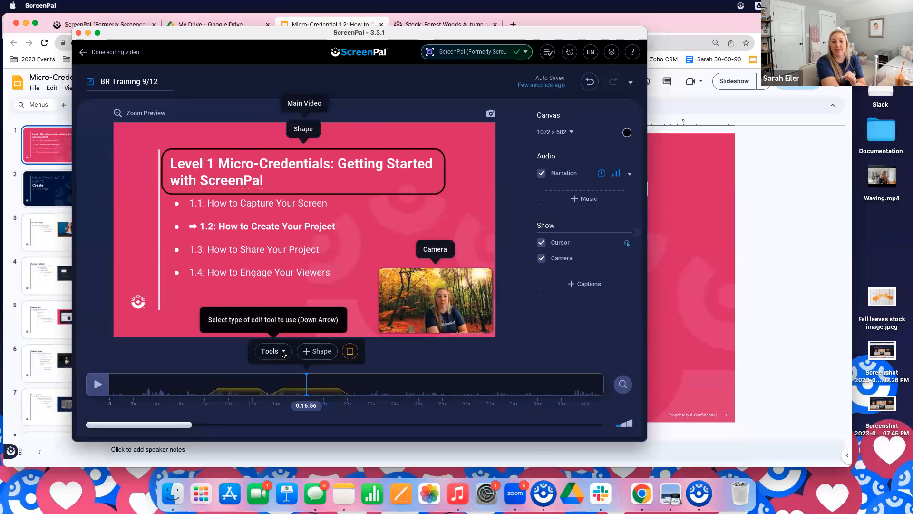
{"action": "left_click", "coordinate": [283, 352]}
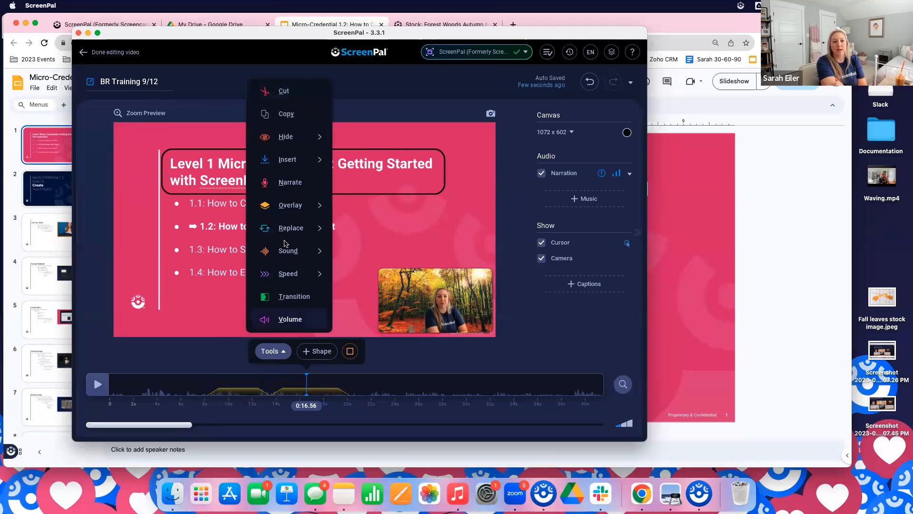
{"action": "mouse_move", "coordinate": [288, 204]}
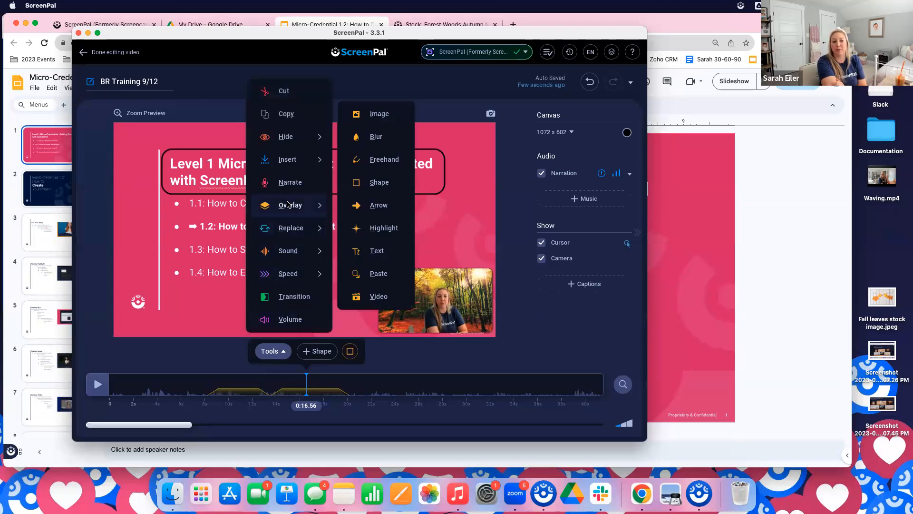
{"action": "left_click", "coordinate": [367, 143]}
{"action": "left_click_drag", "start_coordinate": [183, 240], "coordinate": [344, 283]}
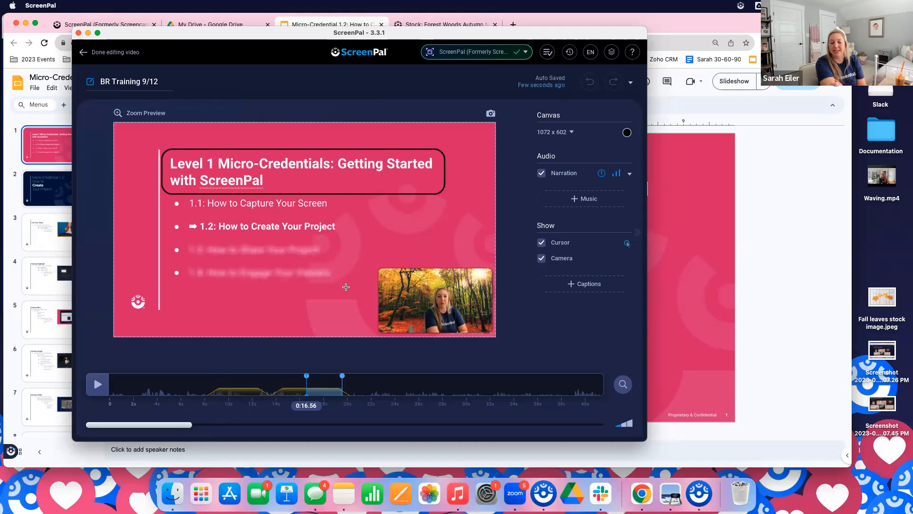
{"action": "left_click_drag", "start_coordinate": [346, 287], "coordinate": [345, 287]}
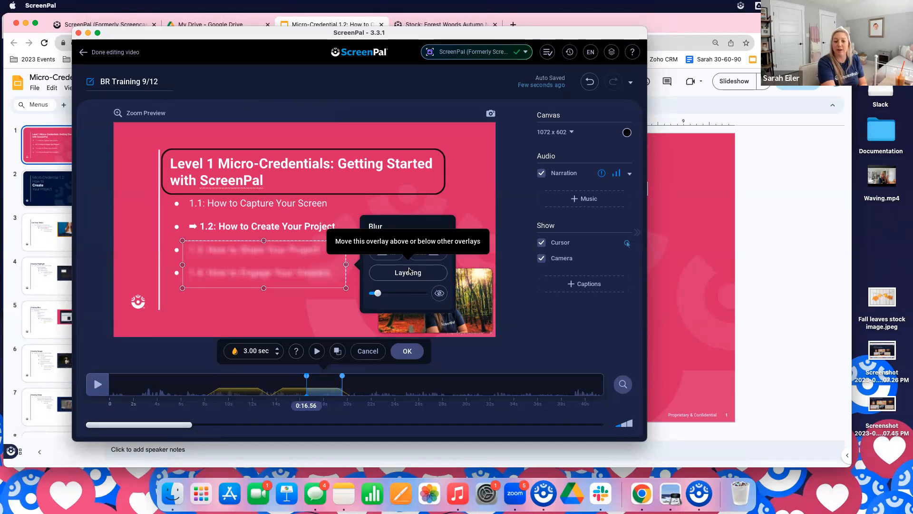
{"action": "left_click", "coordinate": [407, 351]}
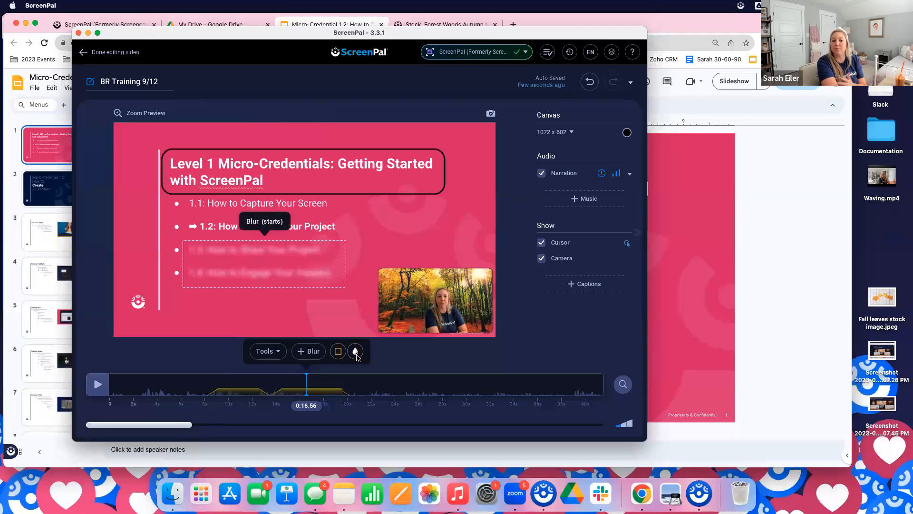
Examine the shape and blur overlays by checking the video before, during and after them on the timeline
{"action": "left_click", "coordinate": [339, 355]}
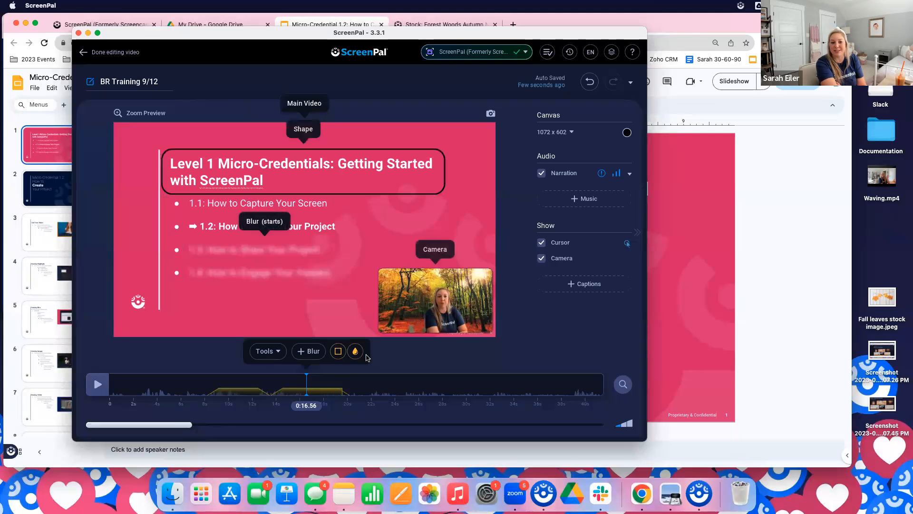
{"action": "left_click", "coordinate": [356, 351]}
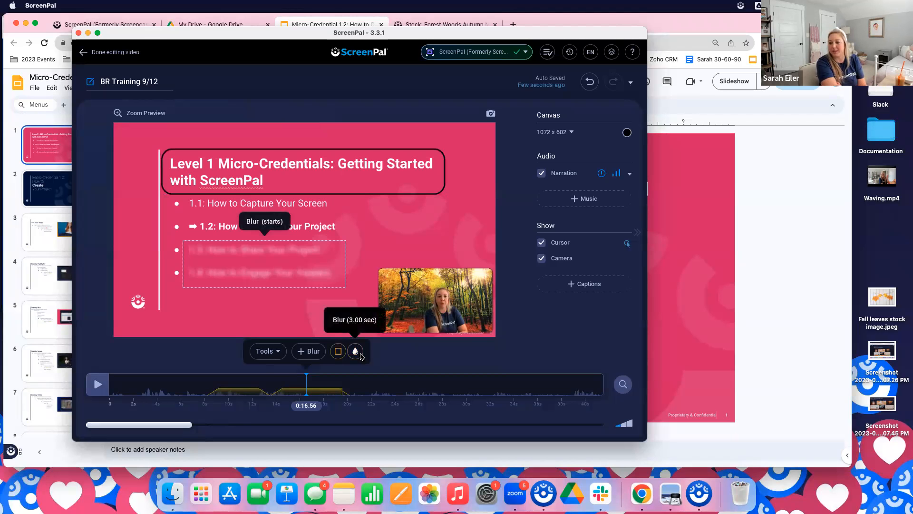
{"action": "left_click", "coordinate": [272, 377]}
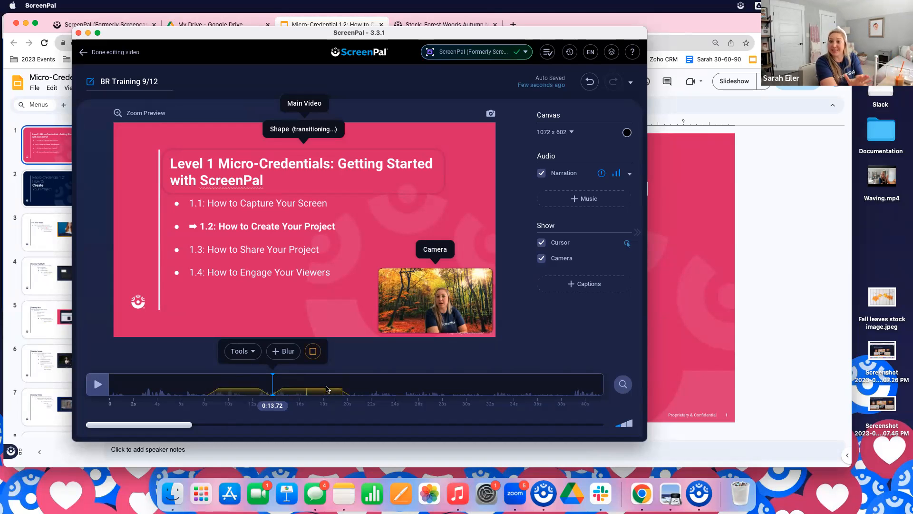
{"action": "left_click", "coordinate": [357, 377]}
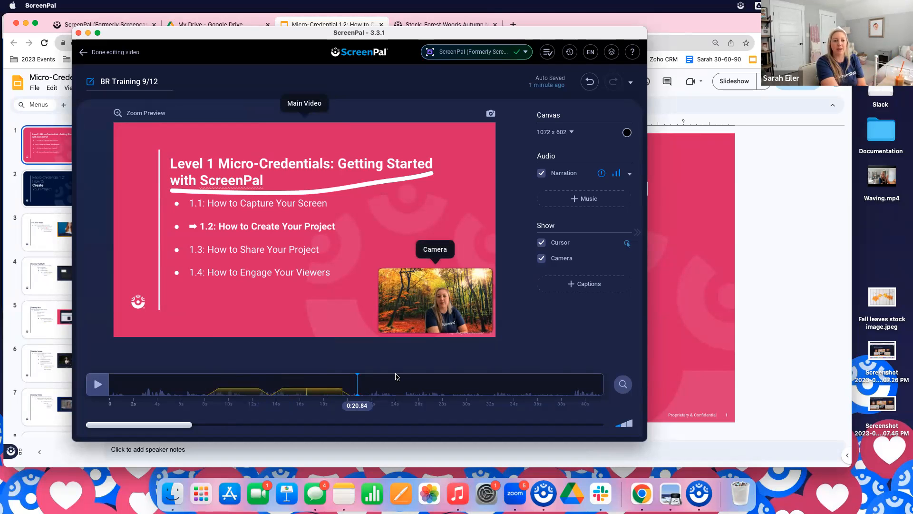
{"action": "left_click", "coordinate": [318, 388]}
{"action": "left_click", "coordinate": [355, 385]}
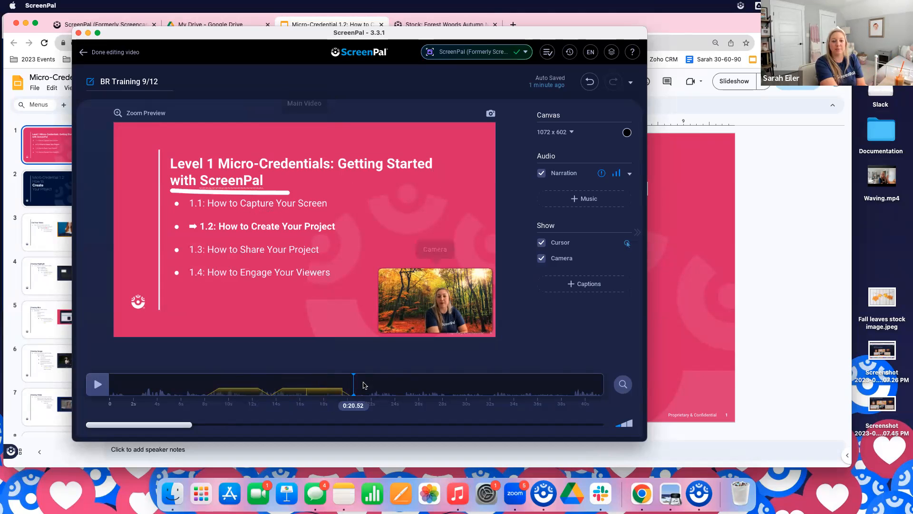
{"action": "left_click", "coordinate": [380, 379]}
{"action": "left_click", "coordinate": [357, 378]}
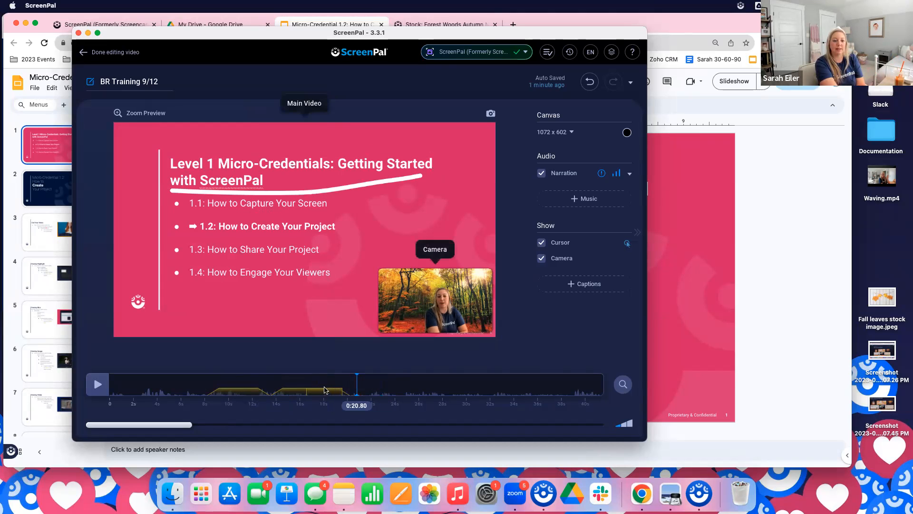
{"action": "left_click", "coordinate": [322, 396]}
{"action": "left_click", "coordinate": [309, 391]}
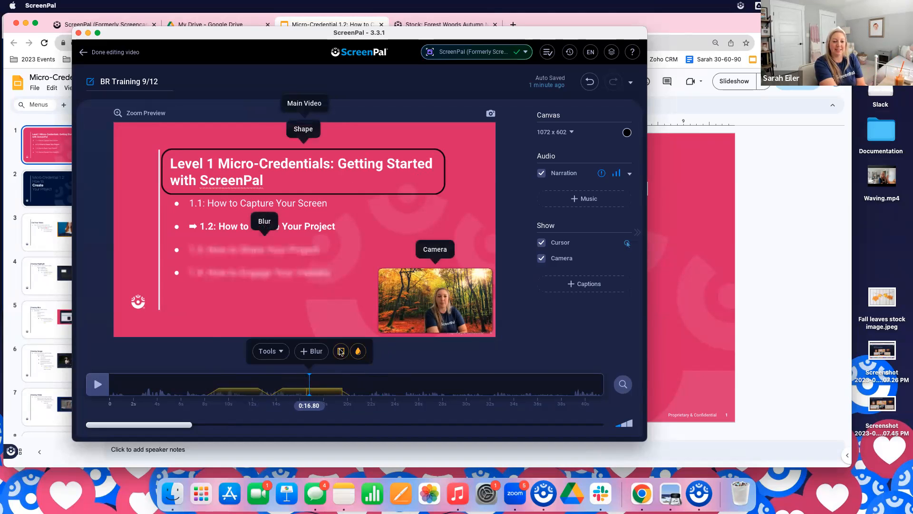
{"action": "left_click", "coordinate": [364, 378]}
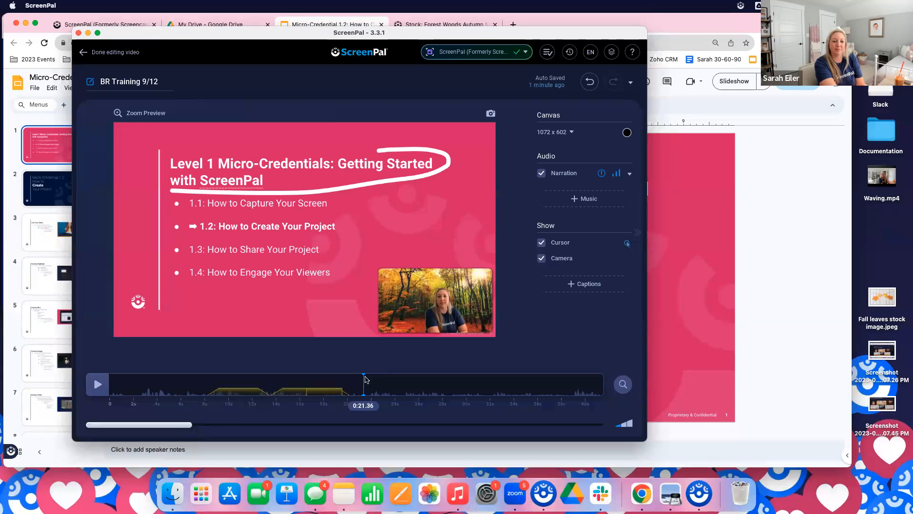
{"action": "left_click", "coordinate": [366, 379]}
{"action": "left_click", "coordinate": [350, 382]}
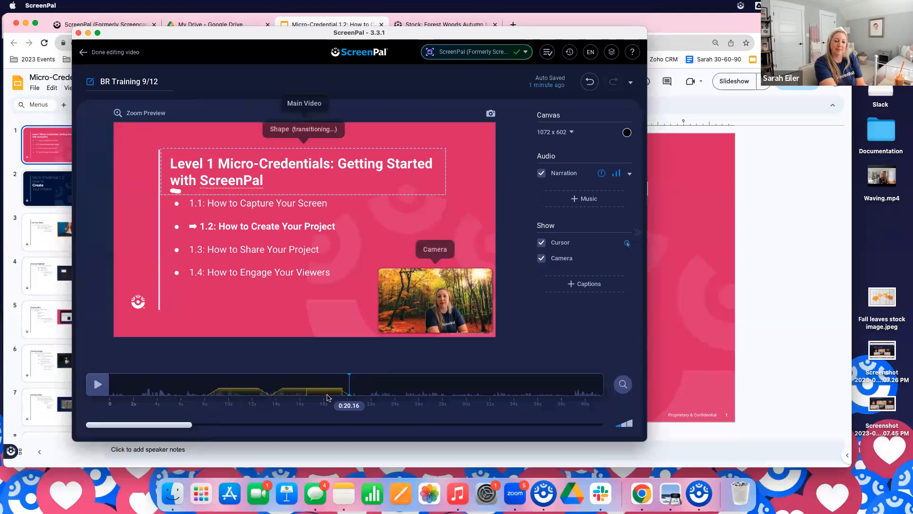
Check the shape and blur overlays around 0:16 to 0:17 and look through the editing tools, including the speed options
{"action": "left_click", "coordinate": [308, 393]}
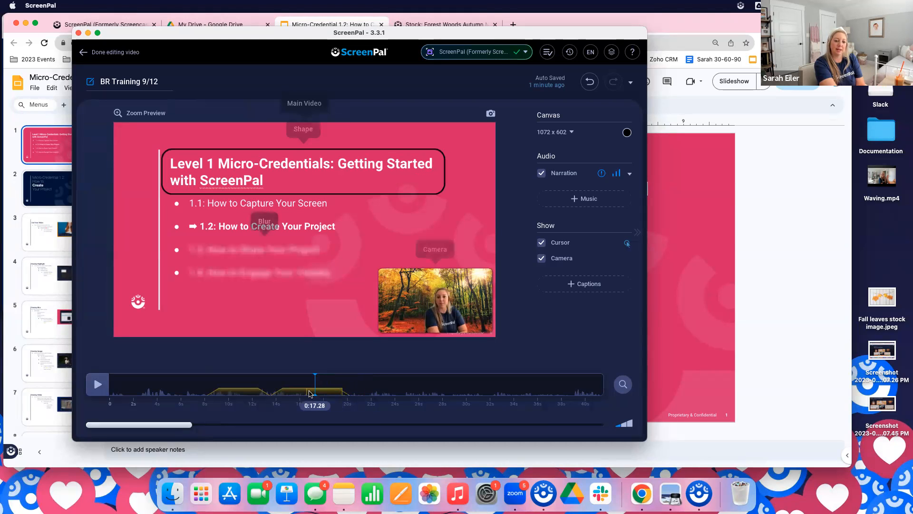
{"action": "left_click", "coordinate": [308, 393]}
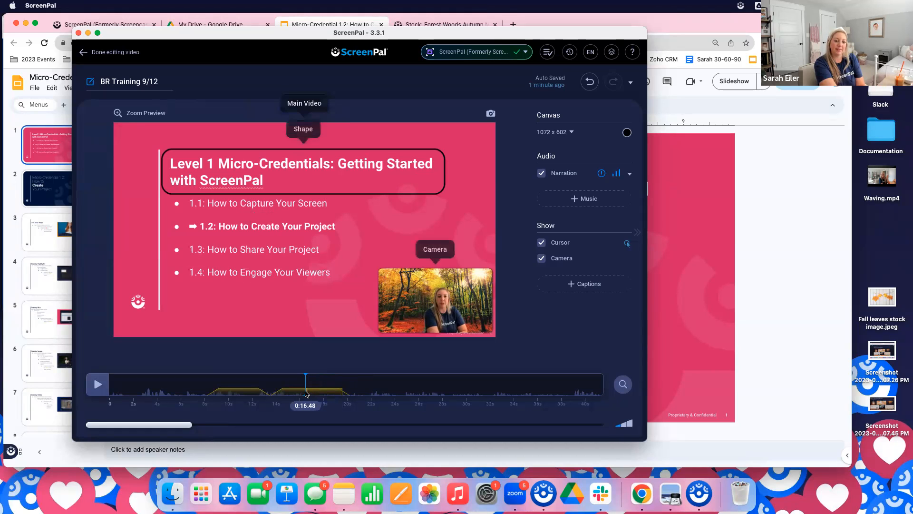
{"action": "left_click", "coordinate": [278, 352]}
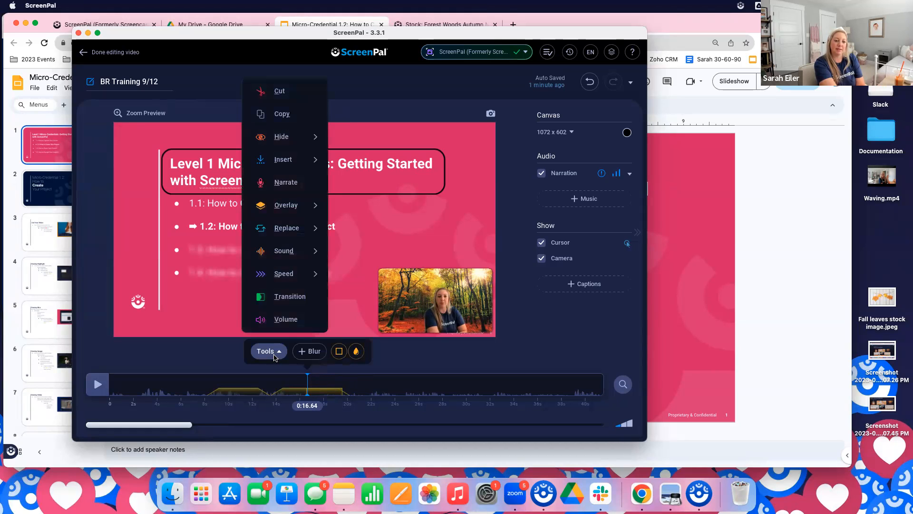
{"action": "left_click", "coordinate": [276, 355]}
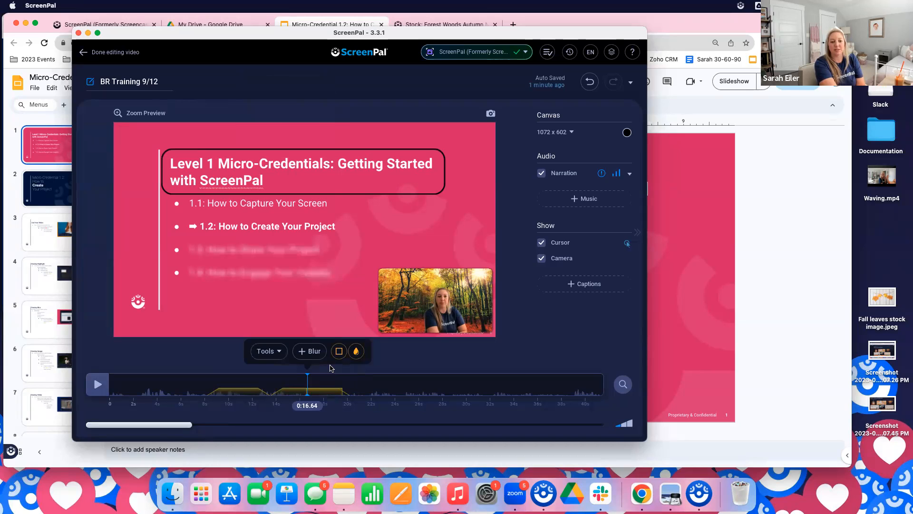
{"action": "left_click", "coordinate": [274, 354]}
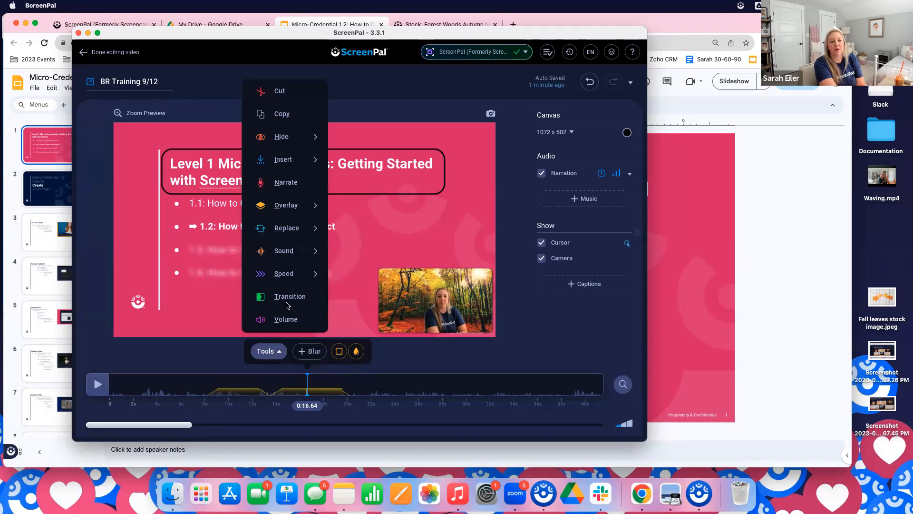
{"action": "mouse_move", "coordinate": [298, 278]}
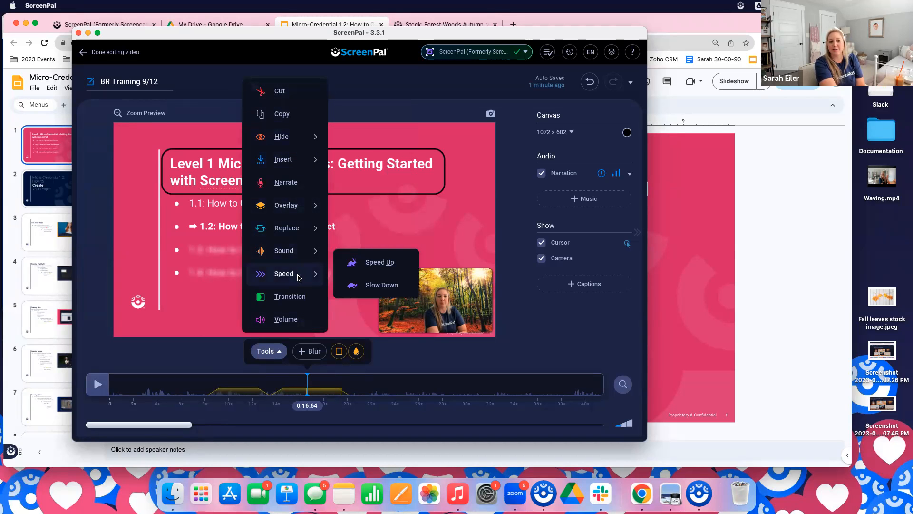
{"action": "left_click", "coordinate": [455, 339]}
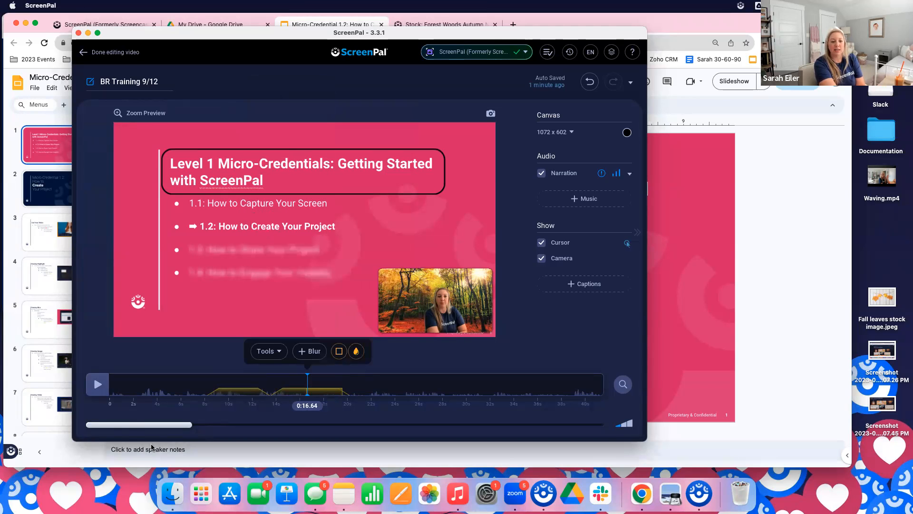
Go to the silent section at about 1:19 in the recording and apply Speed Up Silence to it
{"action": "left_click_drag", "start_coordinate": [135, 428], "coordinate": [295, 455]}
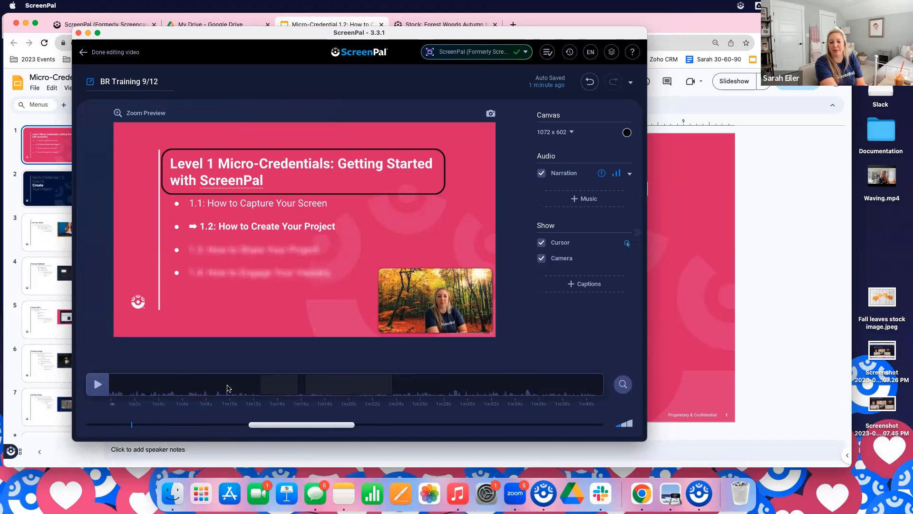
{"action": "left_click", "coordinate": [345, 384]}
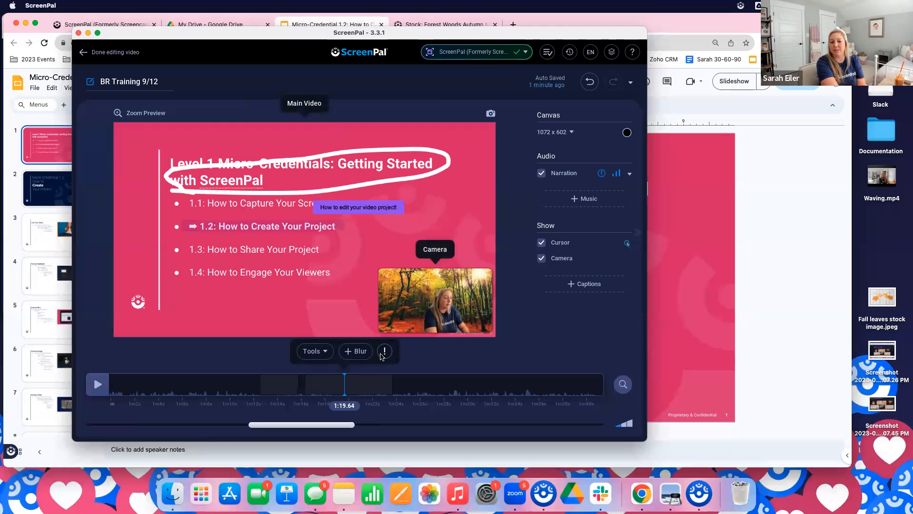
{"action": "mouse_move", "coordinate": [383, 358]}
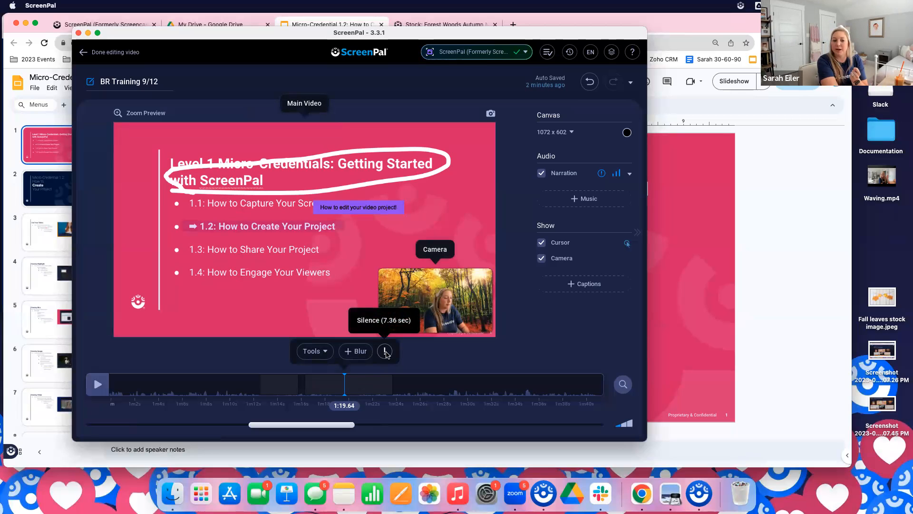
{"action": "left_click", "coordinate": [386, 353]}
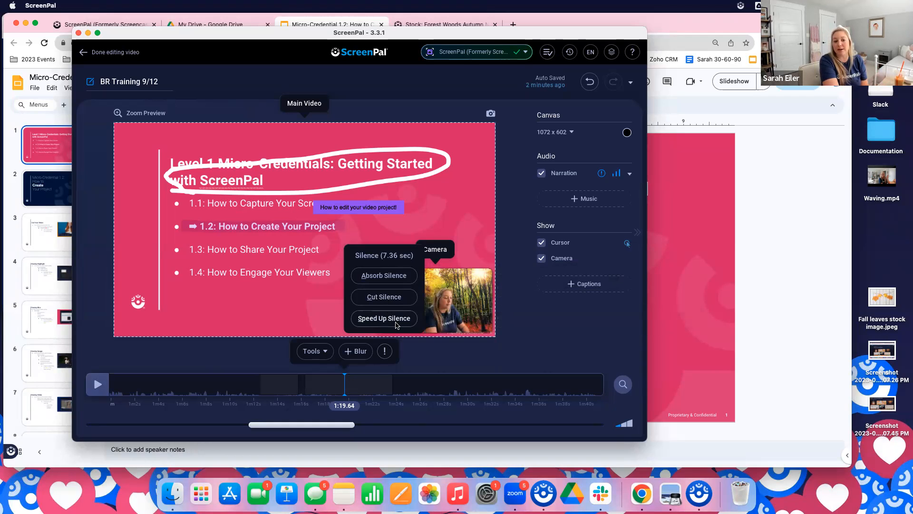
{"action": "left_click", "coordinate": [386, 320]}
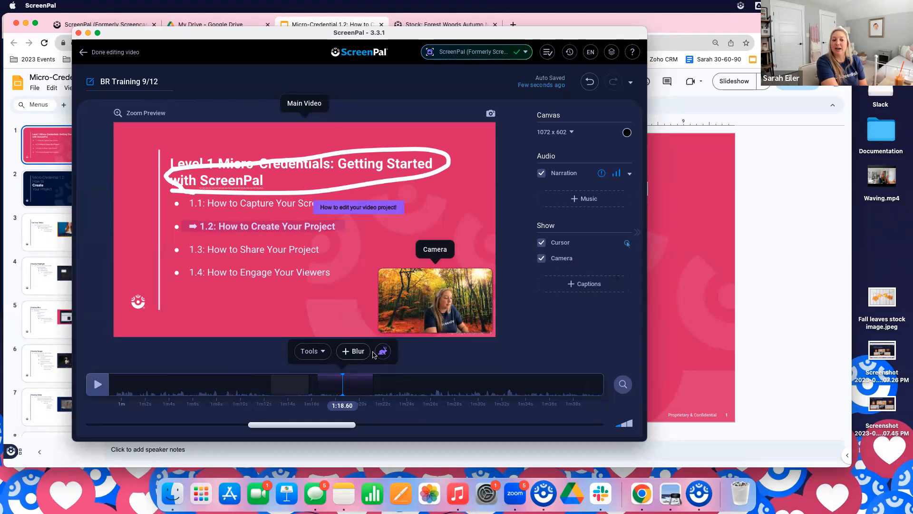
Set the sped-up section at about 1:18 to 4x faster and accept the change
{"action": "left_click", "coordinate": [383, 352]}
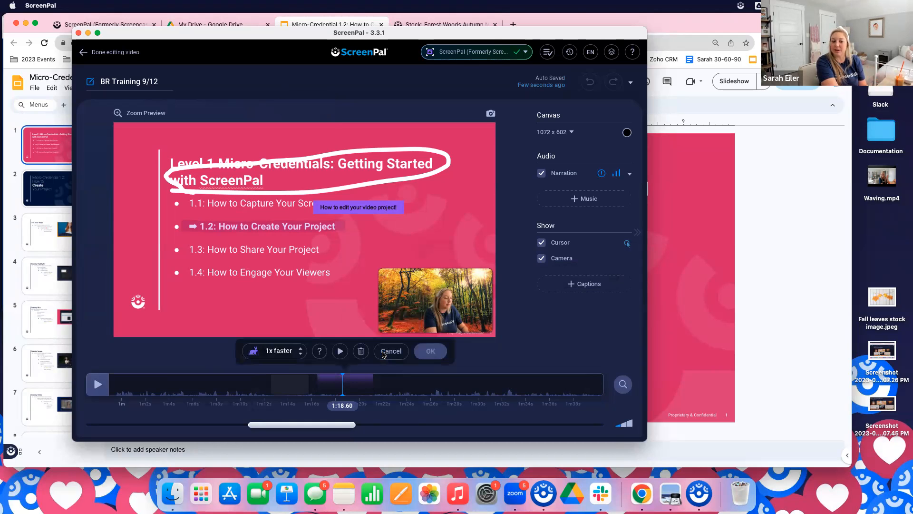
{"action": "left_click", "coordinate": [302, 349]}
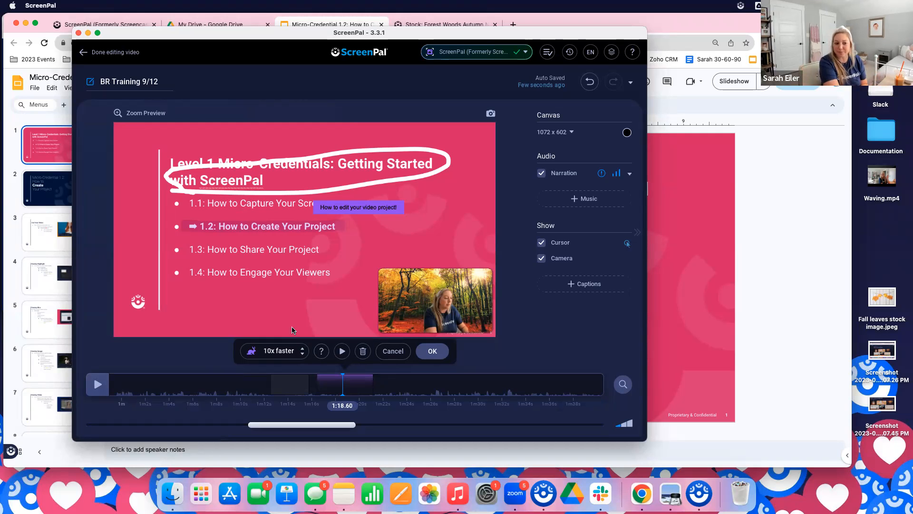
{"action": "left_click", "coordinate": [302, 355]}
{"action": "left_click", "coordinate": [300, 354]}
{"action": "left_click", "coordinate": [301, 354]}
{"action": "left_click", "coordinate": [301, 355]}
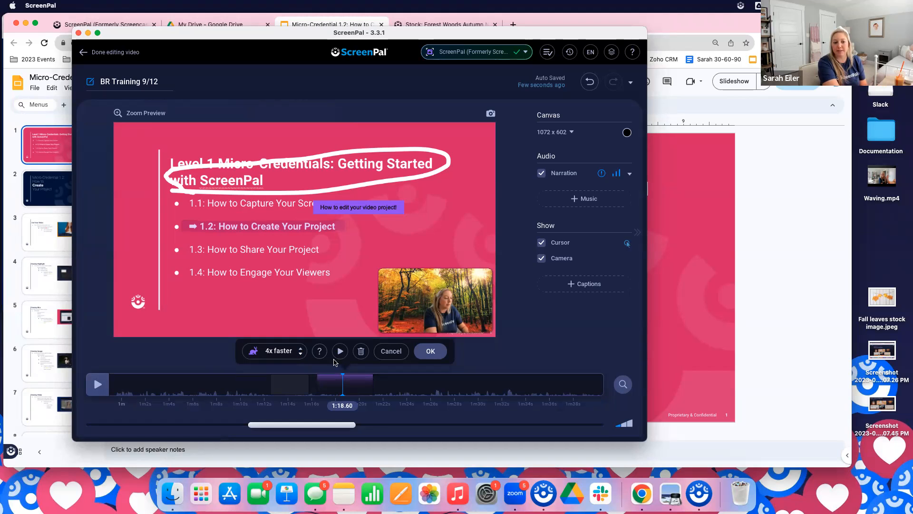
{"action": "left_click", "coordinate": [430, 351]}
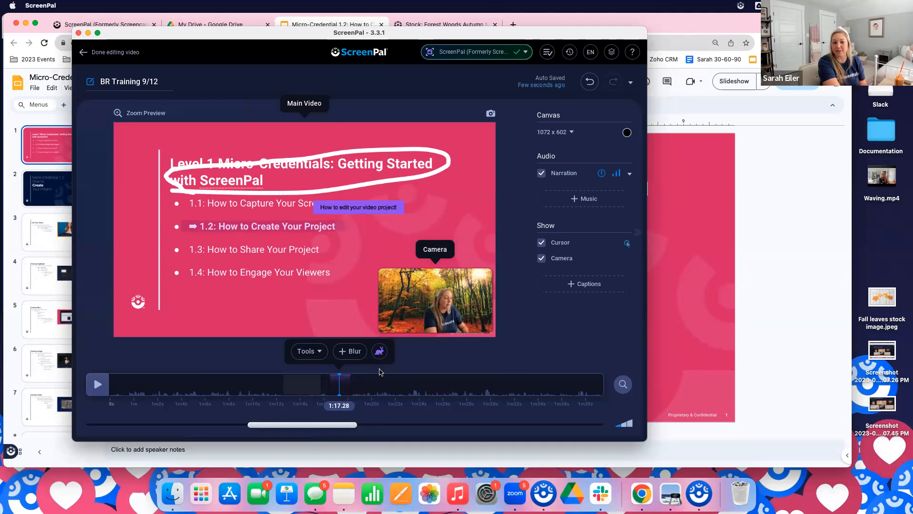
Examine the timeline around the sped-up section and view the Speed Up and Slow Down choices among the editing tools
{"action": "left_click", "coordinate": [393, 376]}
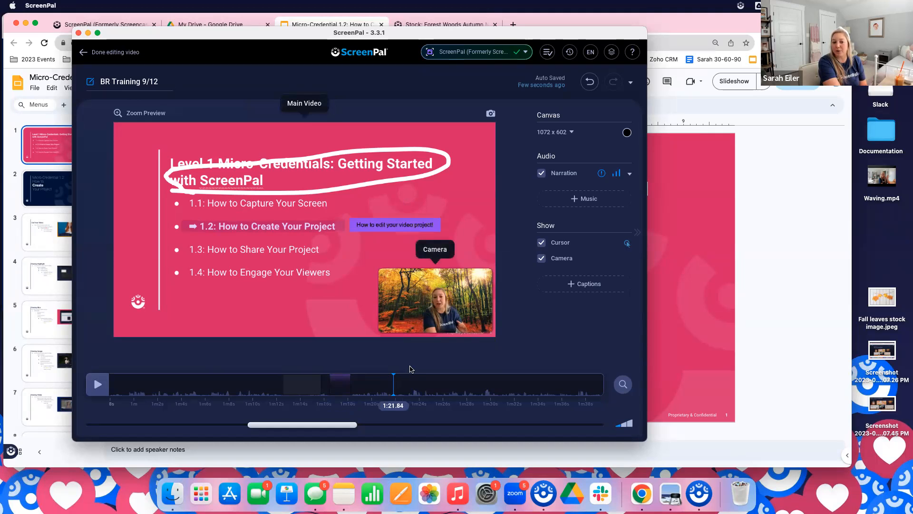
{"action": "left_click", "coordinate": [406, 376]}
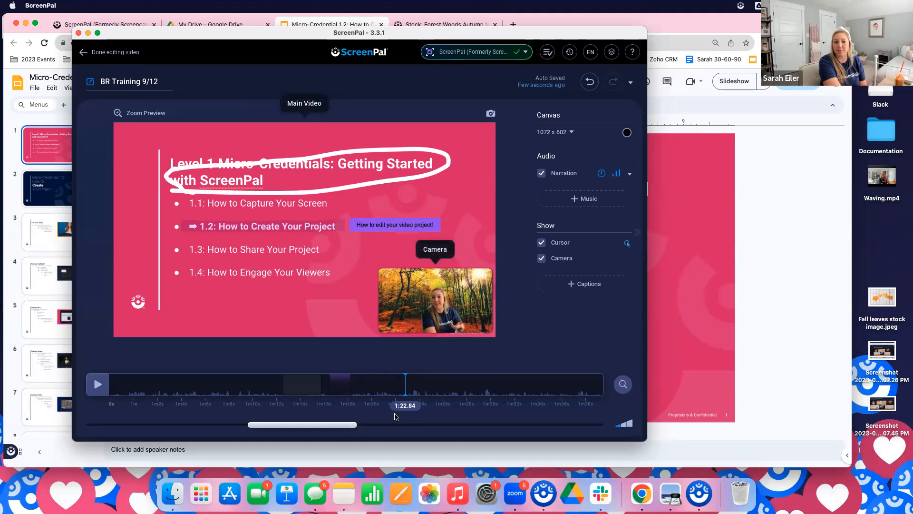
{"action": "left_click", "coordinate": [343, 384]}
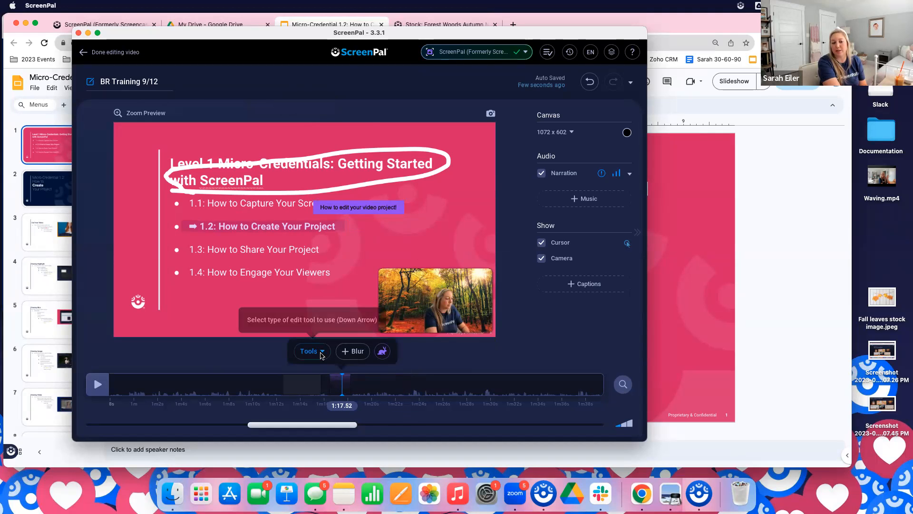
{"action": "left_click", "coordinate": [318, 352]}
{"action": "mouse_move", "coordinate": [323, 277]}
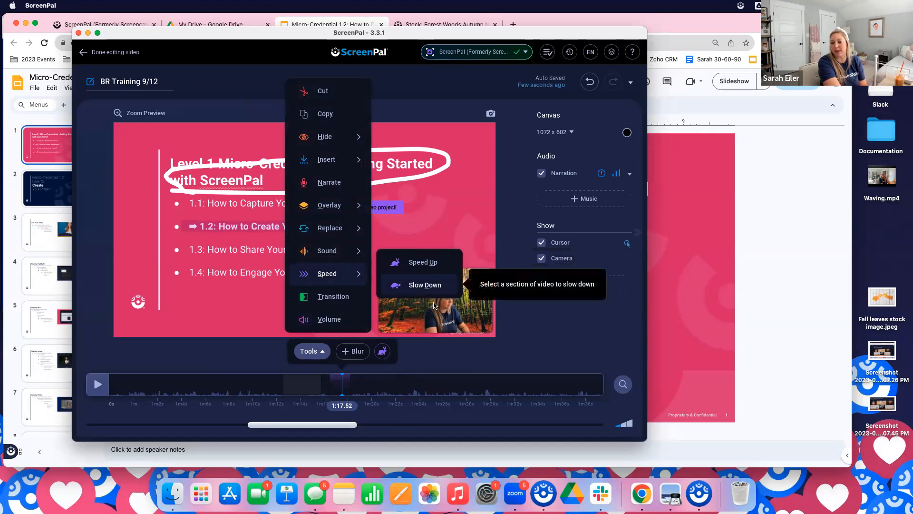
{"action": "left_click", "coordinate": [460, 368]}
{"action": "left_click", "coordinate": [310, 383]}
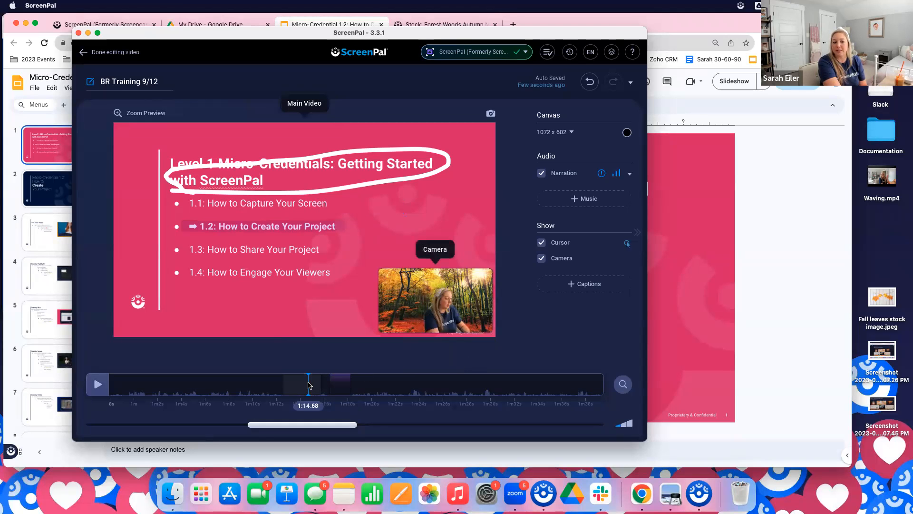
{"action": "left_click", "coordinate": [299, 377]}
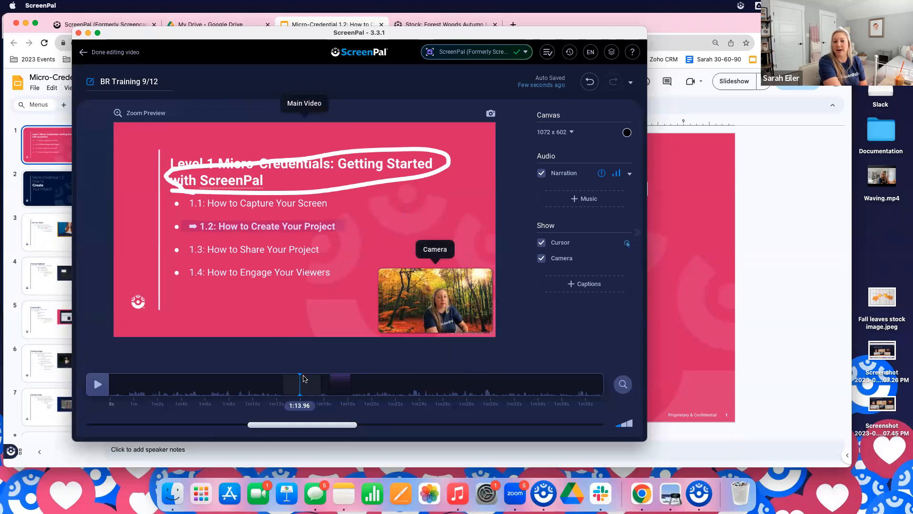
Try to cut the silent section at about 1:56 using its silence options
{"action": "left_click_drag", "start_coordinate": [318, 429], "coordinate": [404, 429]}
{"action": "left_click", "coordinate": [437, 382]}
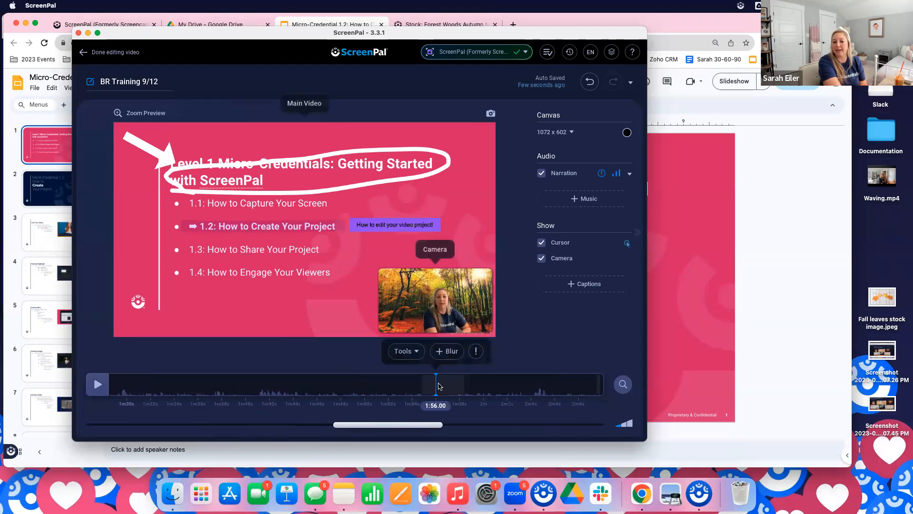
{"action": "left_click", "coordinate": [476, 352]}
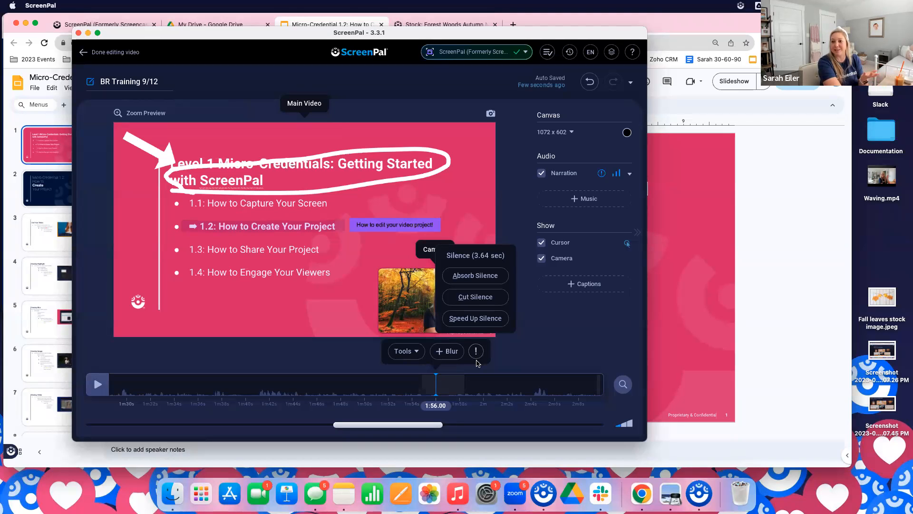
{"action": "left_click", "coordinate": [474, 298]}
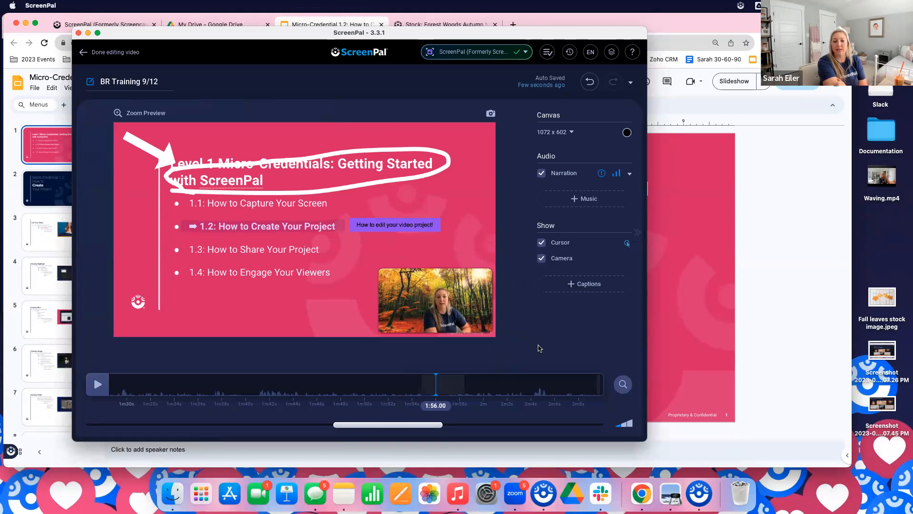
Cut the end of the recording from 2:52.08 through to the finish
{"action": "left_click_drag", "start_coordinate": [402, 427], "coordinate": [570, 449]}
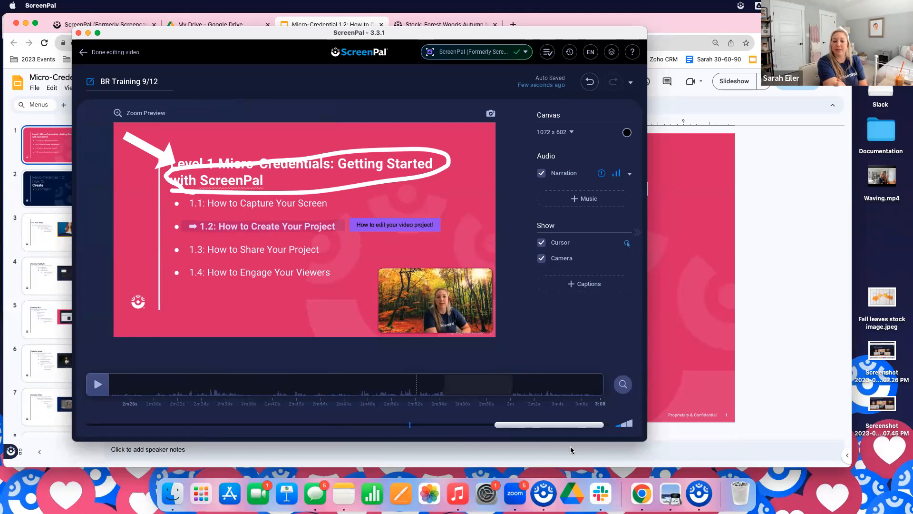
{"action": "left_click", "coordinate": [416, 379]}
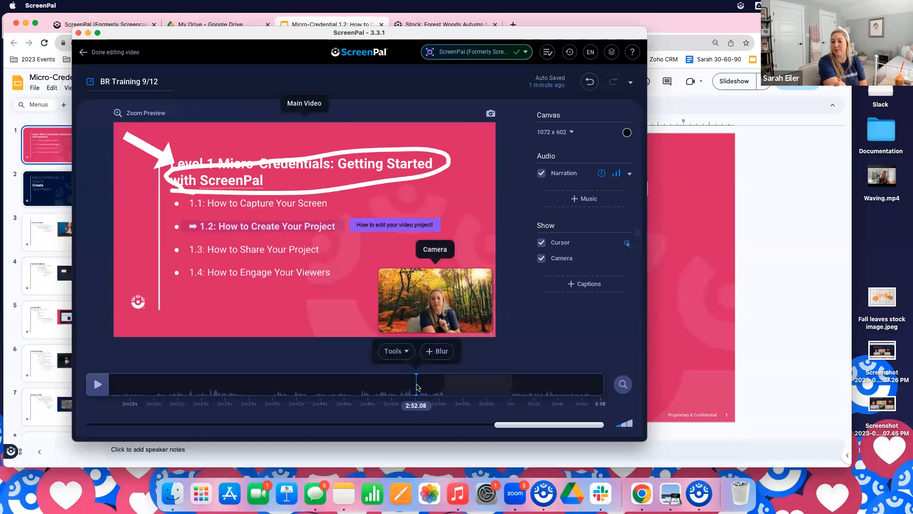
{"action": "left_click", "coordinate": [407, 353]}
{"action": "left_click", "coordinate": [397, 353]}
{"action": "left_click", "coordinate": [396, 354]}
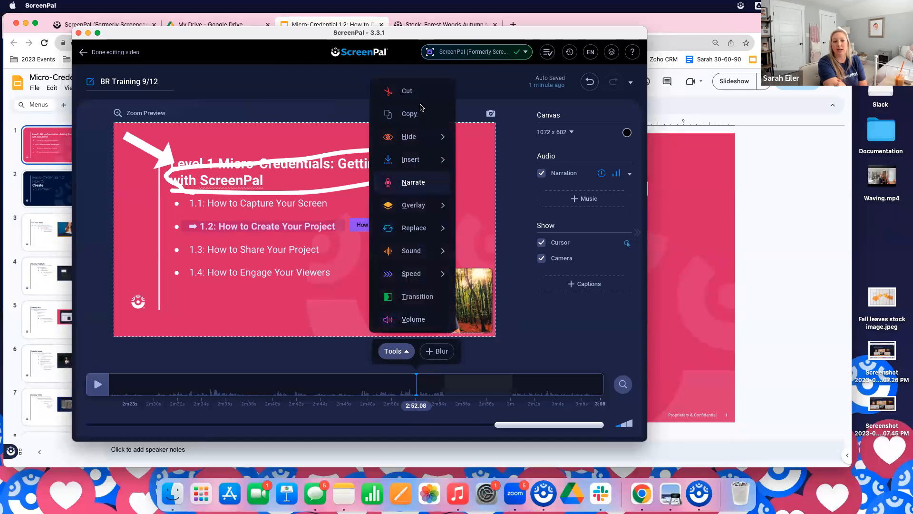
{"action": "left_click", "coordinate": [413, 91]}
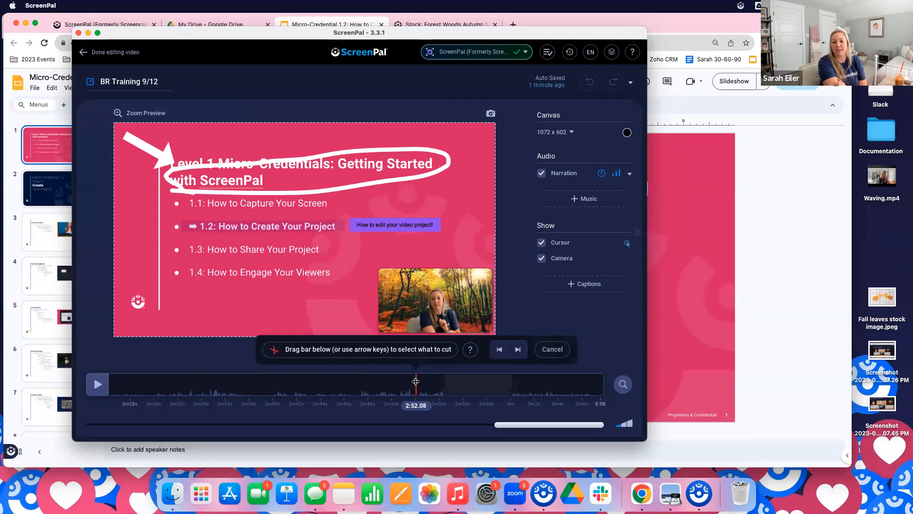
{"action": "left_click_drag", "start_coordinate": [416, 381], "coordinate": [631, 390]}
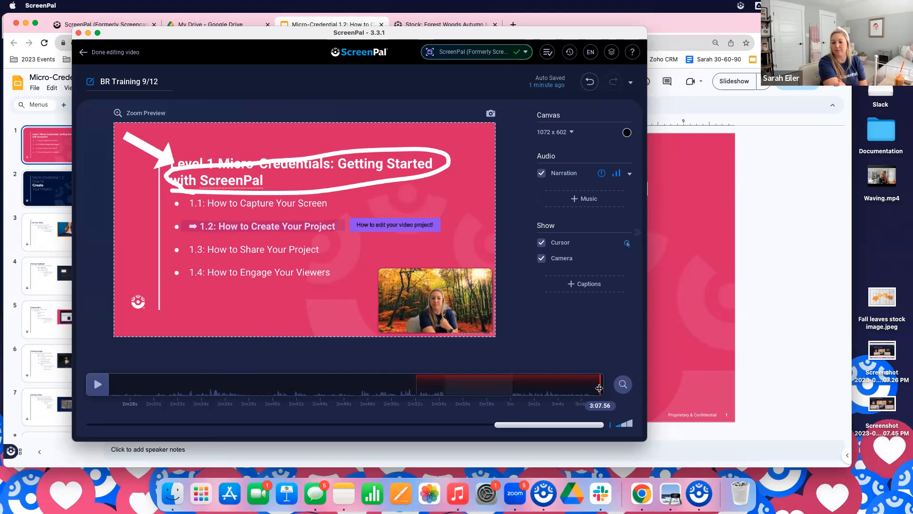
{"action": "left_click_drag", "start_coordinate": [600, 388], "coordinate": [598, 388]}
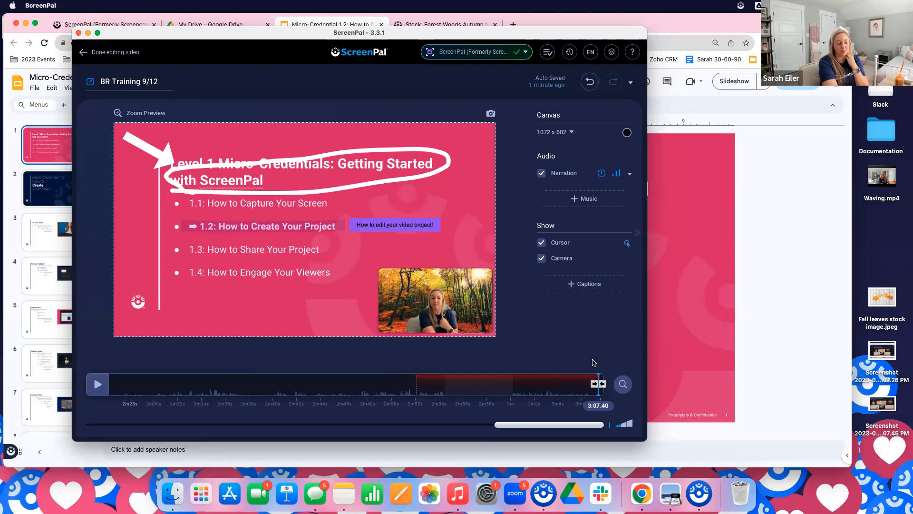
{"action": "key", "text": "c"}
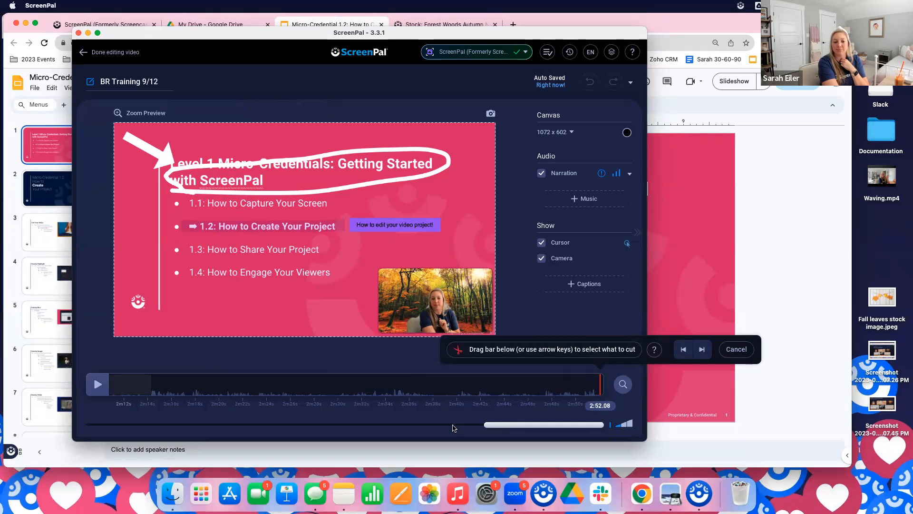
Check the video at about 2:50, near its end, and open the setup for adding captions
{"action": "mouse_move", "coordinate": [515, 424]}
{"action": "left_mouse_down"}
{"action": "mouse_move", "coordinate": [495, 429]}
{"action": "mouse_move", "coordinate": [619, 432]}
{"action": "left_mouse_up"}
{"action": "left_click", "coordinate": [579, 393]}
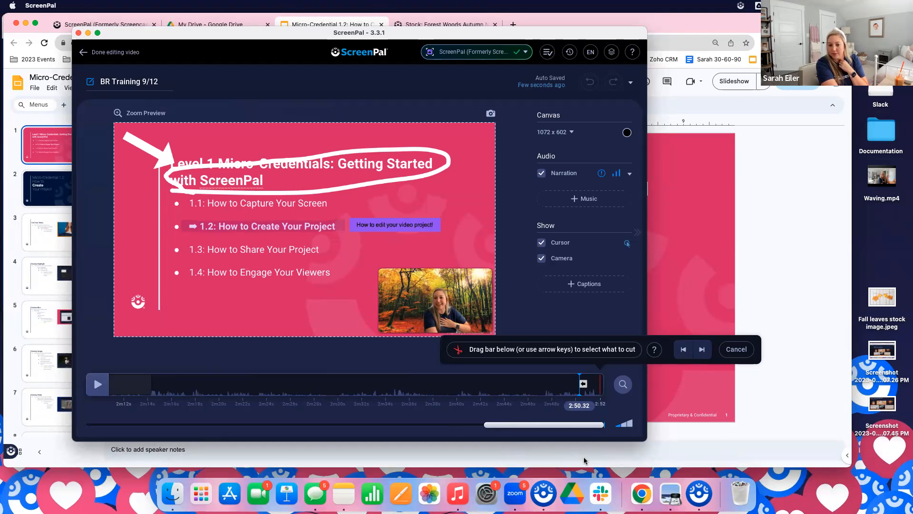
{"action": "mouse_move", "coordinate": [601, 373]}
{"action": "left_mouse_down"}
{"action": "mouse_move", "coordinate": [578, 395]}
{"action": "mouse_move", "coordinate": [602, 416]}
{"action": "mouse_move", "coordinate": [593, 370]}
{"action": "left_mouse_up"}
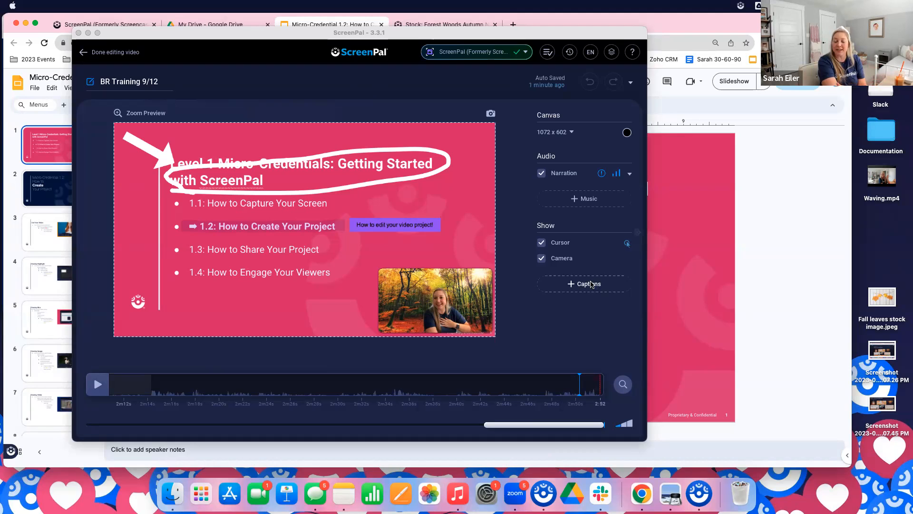
{"action": "left_click", "coordinate": [591, 285]}
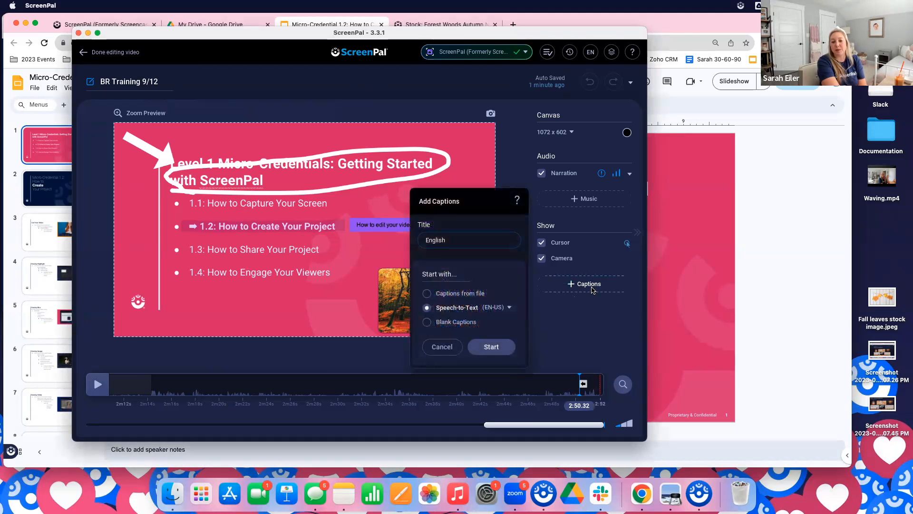
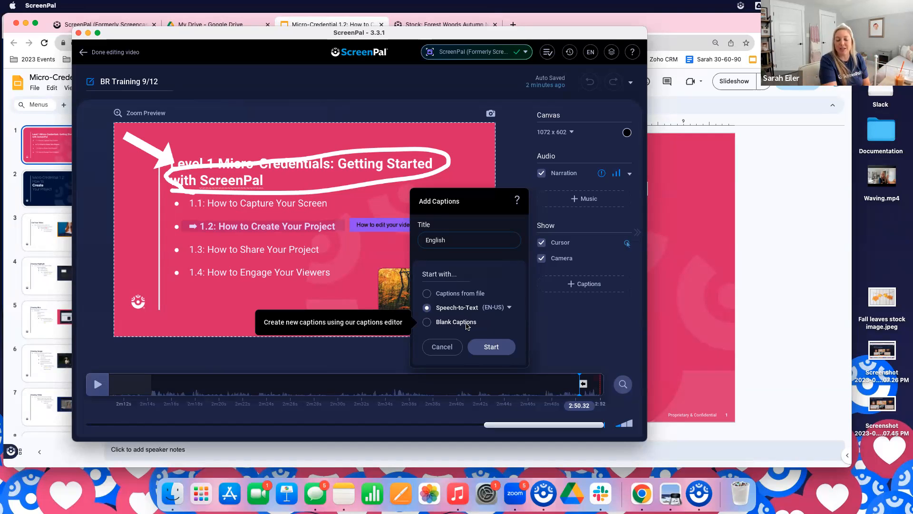
Generate English captions for the video with Speech-to-Text set to English (United States)
{"action": "left_click", "coordinate": [510, 309]}
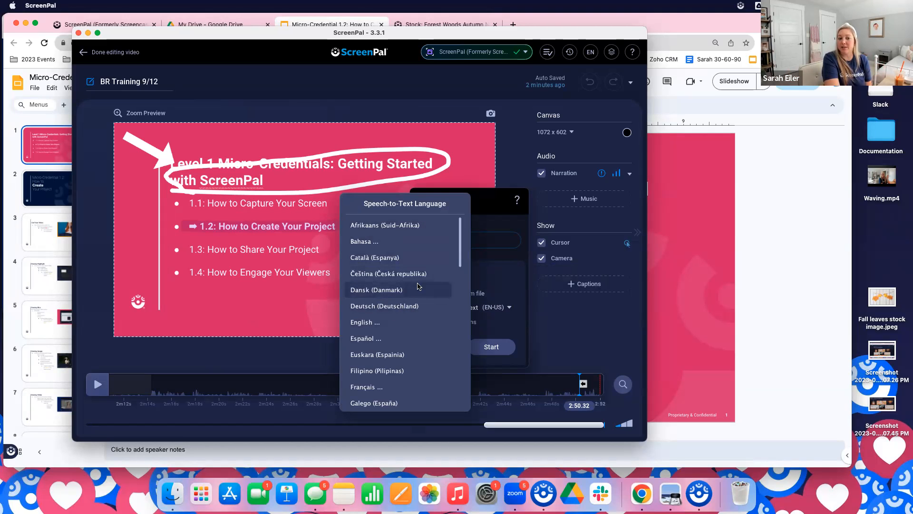
{"action": "scroll", "coordinate": [443, 299], "scroll_direction": "down", "scroll_amount": 15}
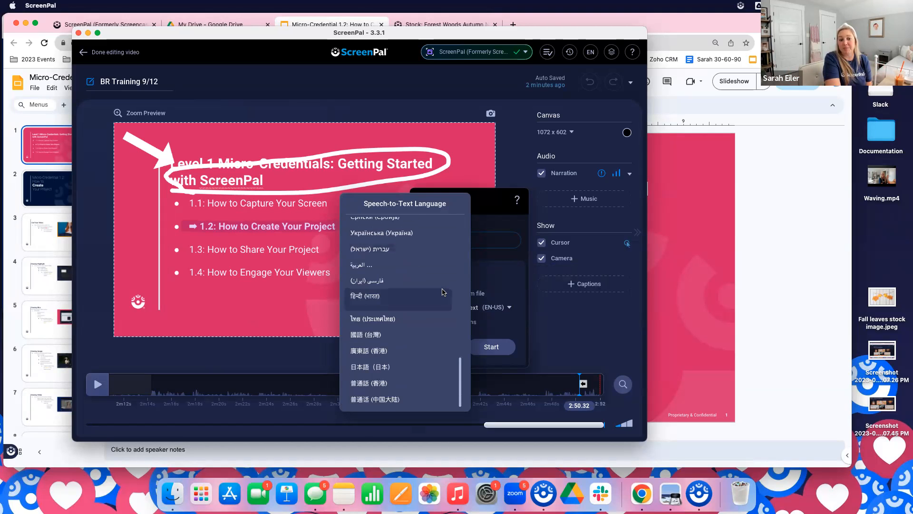
{"action": "scroll", "coordinate": [442, 293], "scroll_direction": "up", "scroll_amount": 15}
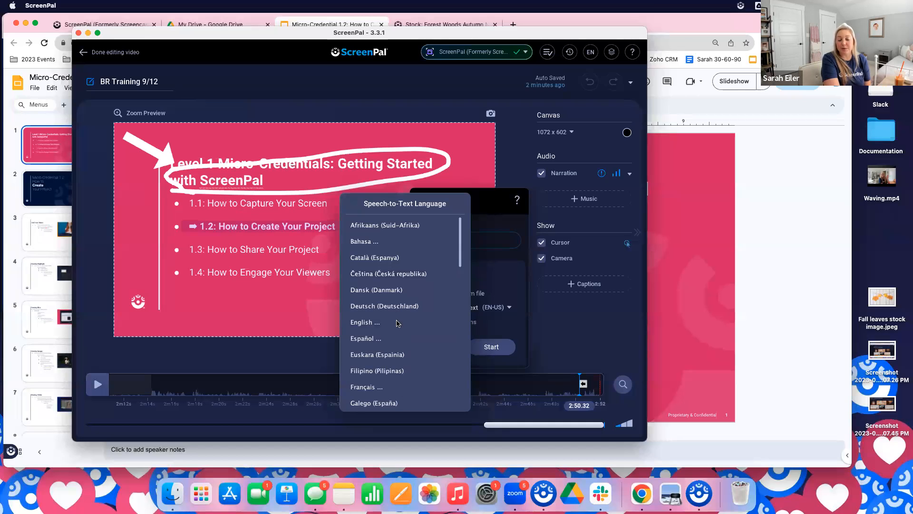
{"action": "mouse_move", "coordinate": [390, 328]}
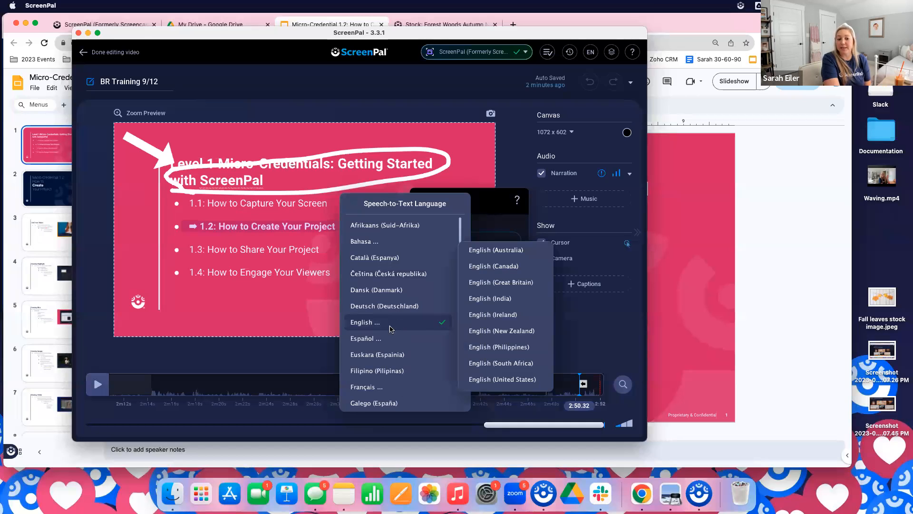
{"action": "left_click", "coordinate": [499, 381]}
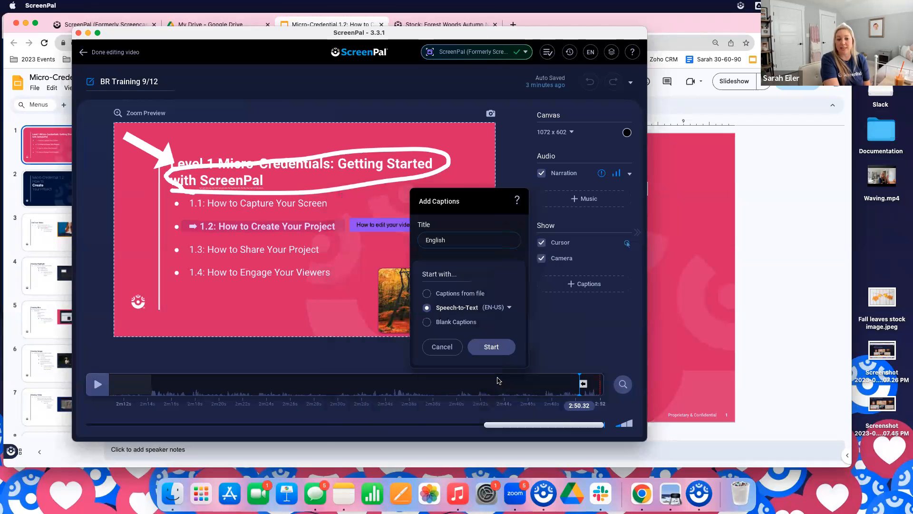
{"action": "left_click", "coordinate": [498, 351]}
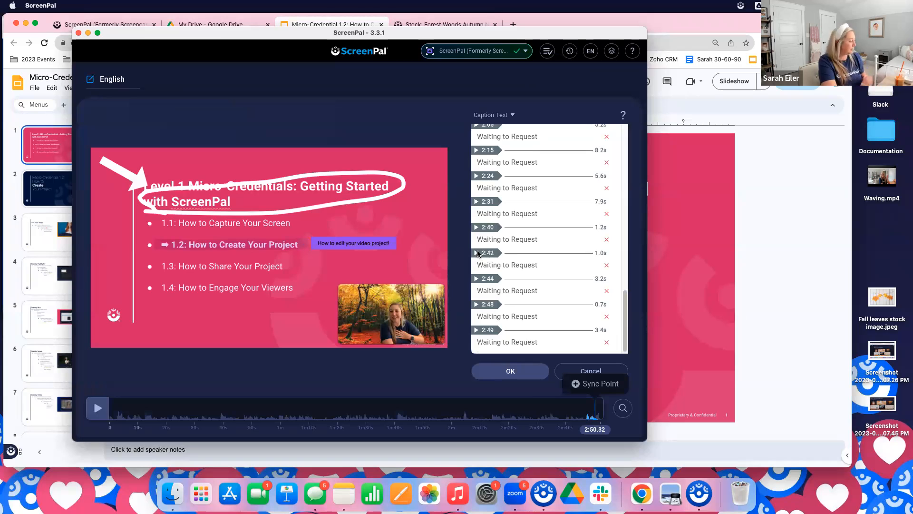
{"action": "scroll", "coordinate": [533, 224], "scroll_direction": "up", "scroll_amount": 1}
{"action": "scroll", "coordinate": [607, 303], "scroll_direction": "down", "scroll_amount": 1}
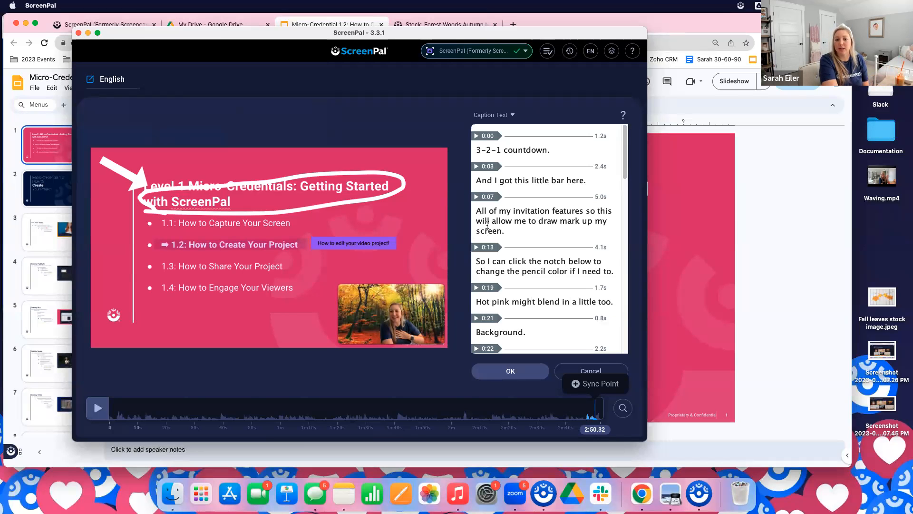
Correct "invitation" to "annotation" in the caption at 0:07
{"action": "left_click_drag", "start_coordinate": [546, 212], "coordinate": [515, 212]}
{"action": "left_click", "coordinate": [548, 211]}
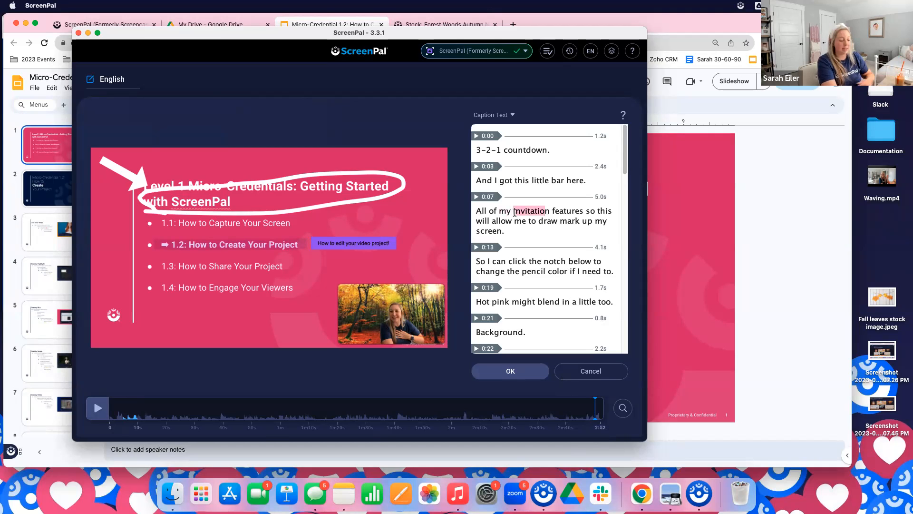
{"action": "type", "text": "znnotation"}
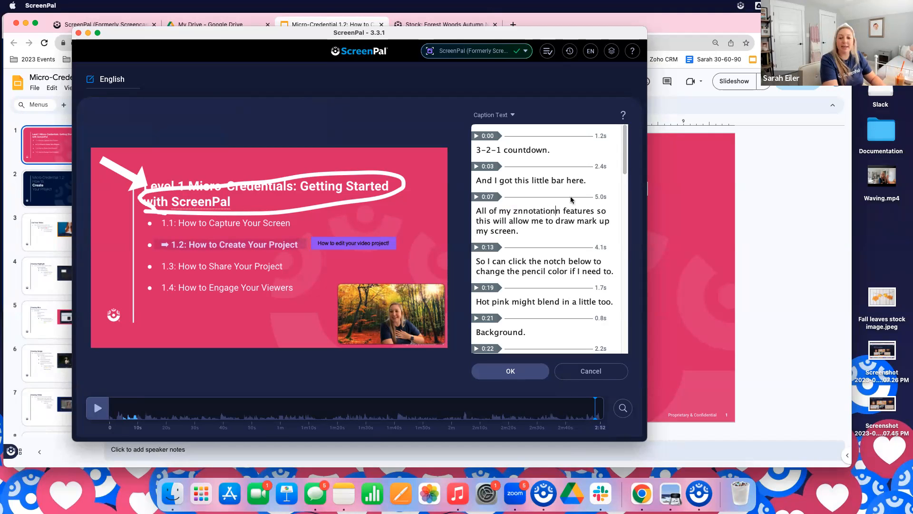
{"action": "left_click", "coordinate": [517, 211]}
{"action": "key", "text": "BackSpace"}
{"action": "type", "text": "a"}
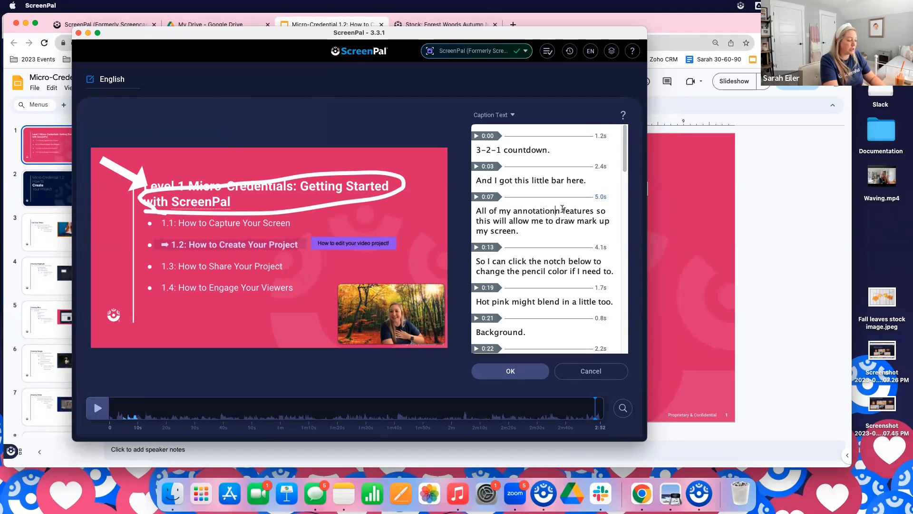
{"action": "left_click", "coordinate": [562, 211]}
{"action": "key", "text": "BackSpace"}
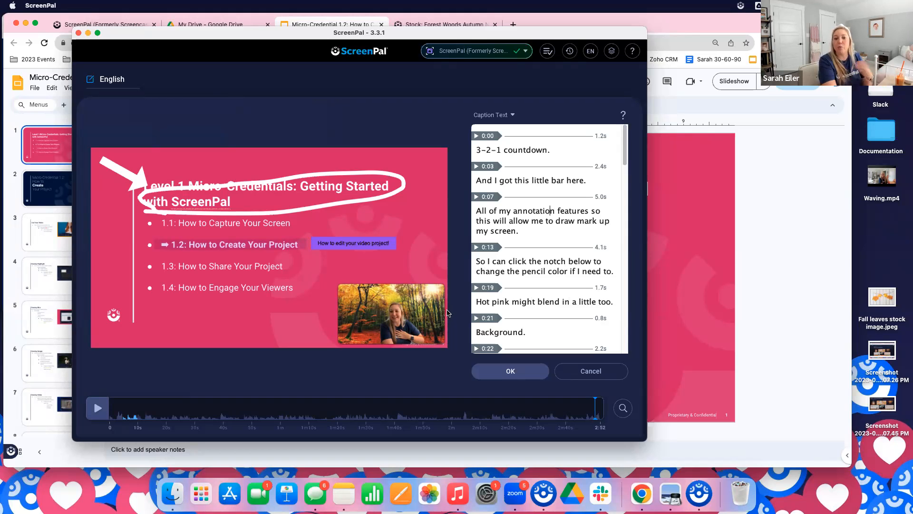
Read through the generated captions to the end and play back the caption at 1:59
{"action": "scroll", "coordinate": [535, 289], "scroll_direction": "down", "scroll_amount": 3}
{"action": "scroll", "coordinate": [535, 288], "scroll_direction": "down", "scroll_amount": 9}
{"action": "scroll", "coordinate": [525, 288], "scroll_direction": "down", "scroll_amount": 8}
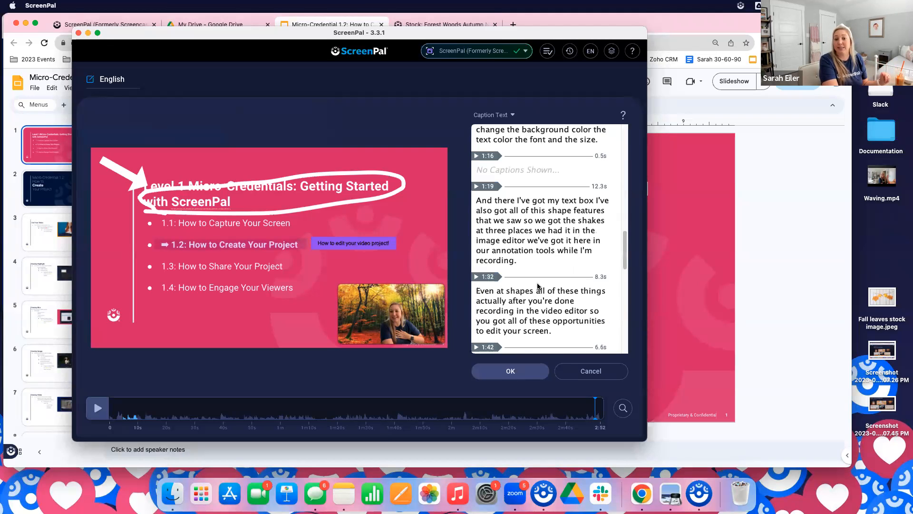
{"action": "scroll", "coordinate": [538, 286], "scroll_direction": "down", "scroll_amount": 8}
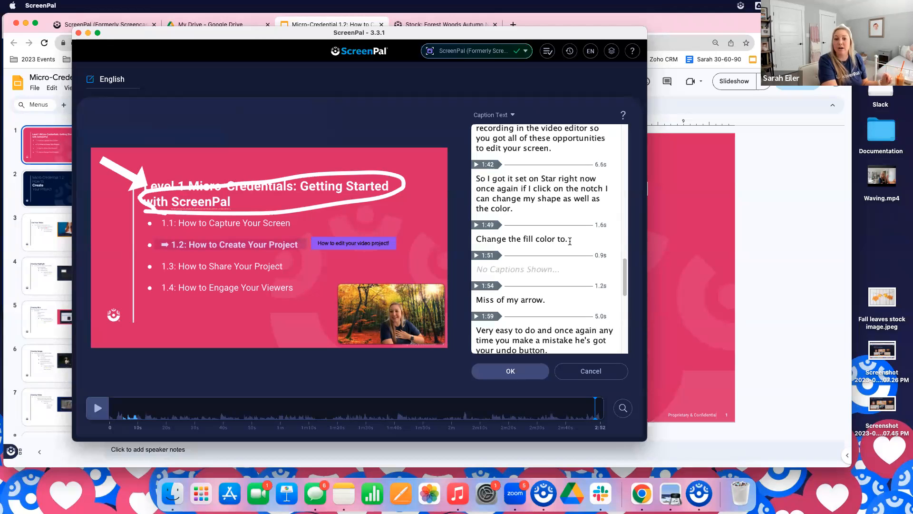
{"action": "scroll", "coordinate": [568, 238], "scroll_direction": "down", "scroll_amount": 2}
{"action": "scroll", "coordinate": [547, 205], "scroll_direction": "up", "scroll_amount": 15}
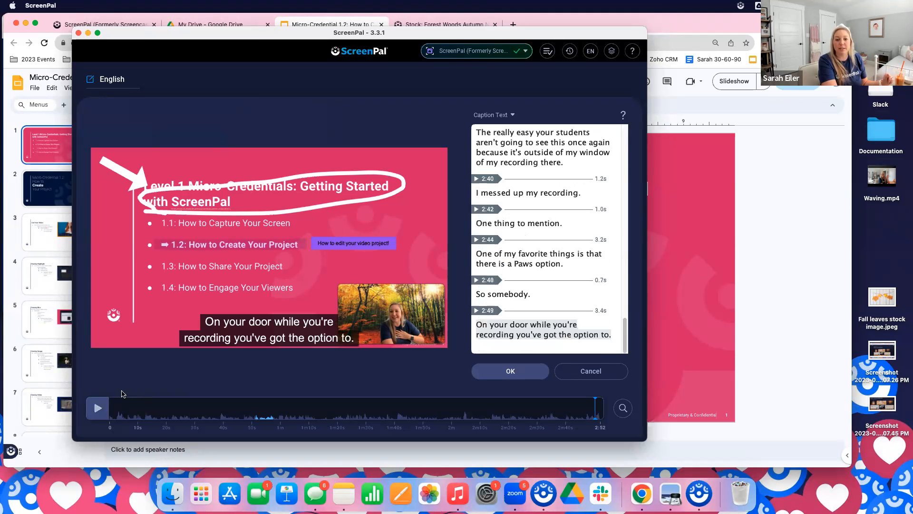
{"action": "scroll", "coordinate": [553, 257], "scroll_direction": "up", "scroll_amount": 3}
{"action": "scroll", "coordinate": [553, 257], "scroll_direction": "up", "scroll_amount": 5}
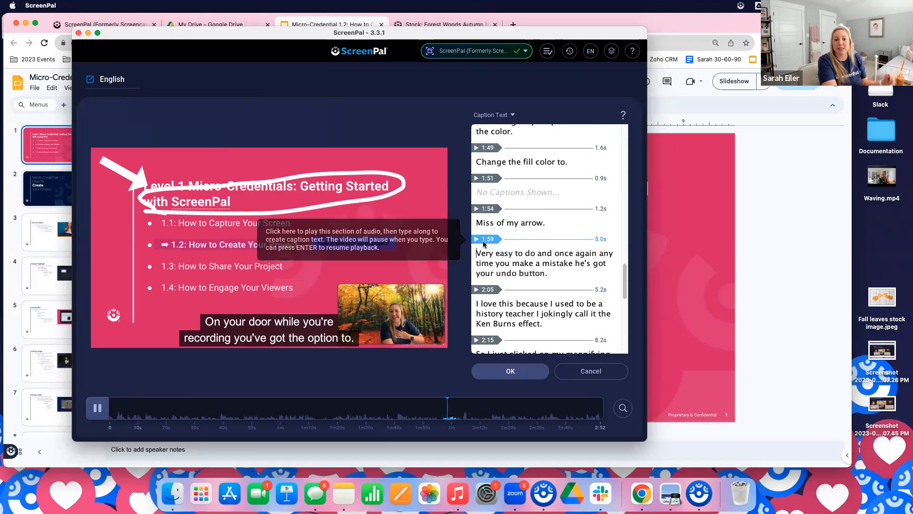
{"action": "left_click", "coordinate": [483, 243]}
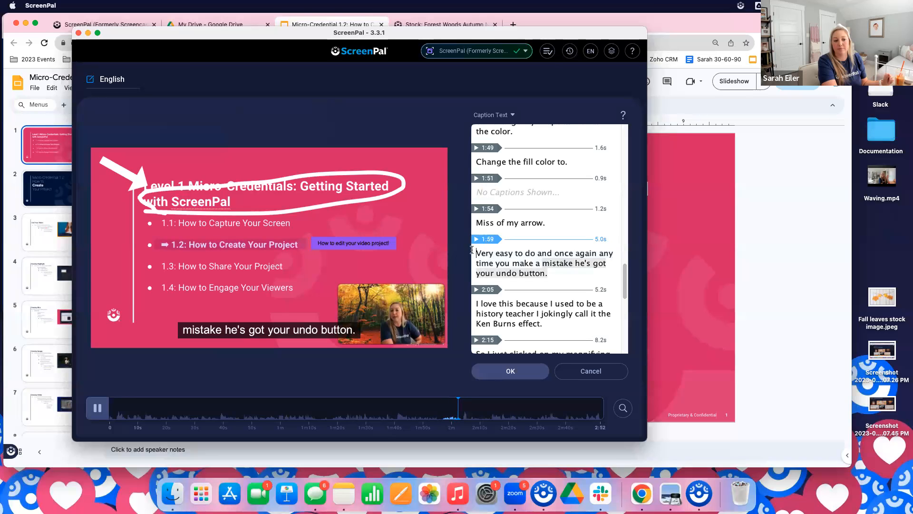
{"action": "left_click", "coordinate": [97, 409]}
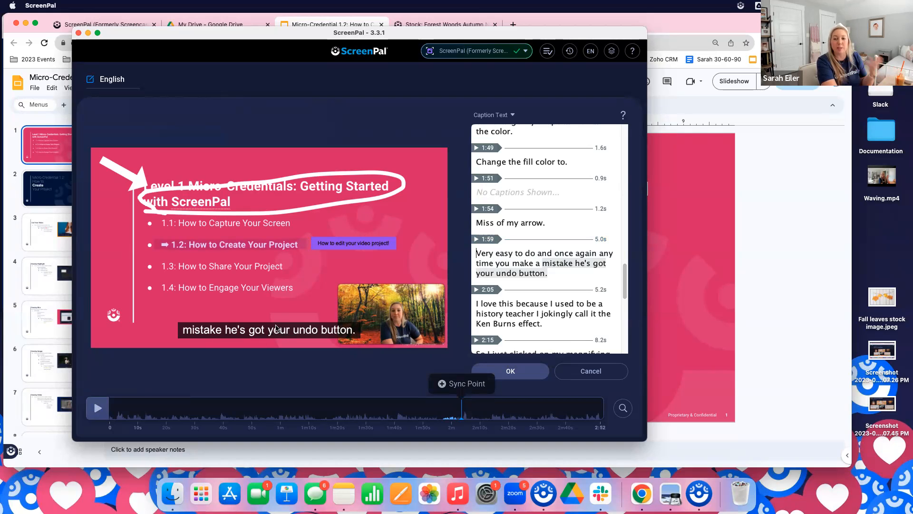
Add a sync point at about 2:03, placed right before "mistake he's got your undo button."
{"action": "left_click", "coordinate": [542, 263]}
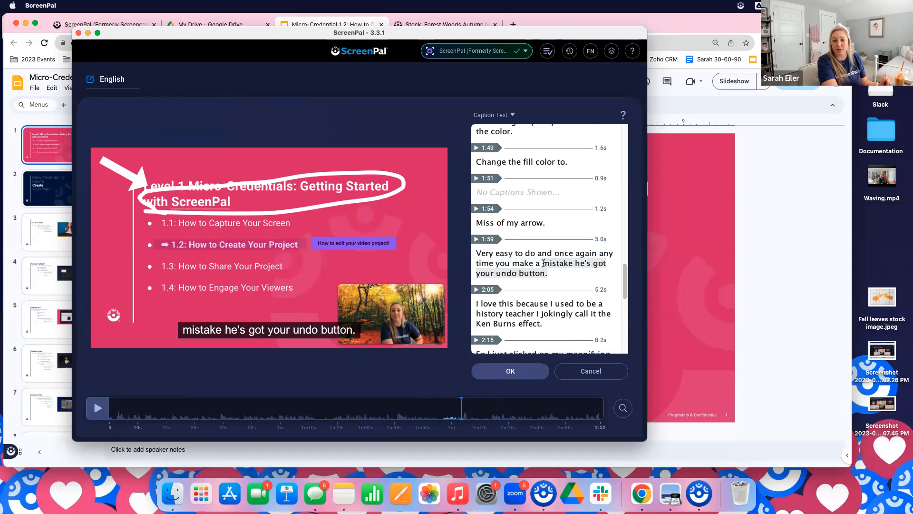
{"action": "left_click", "coordinate": [457, 399]}
{"action": "left_click", "coordinate": [459, 399]}
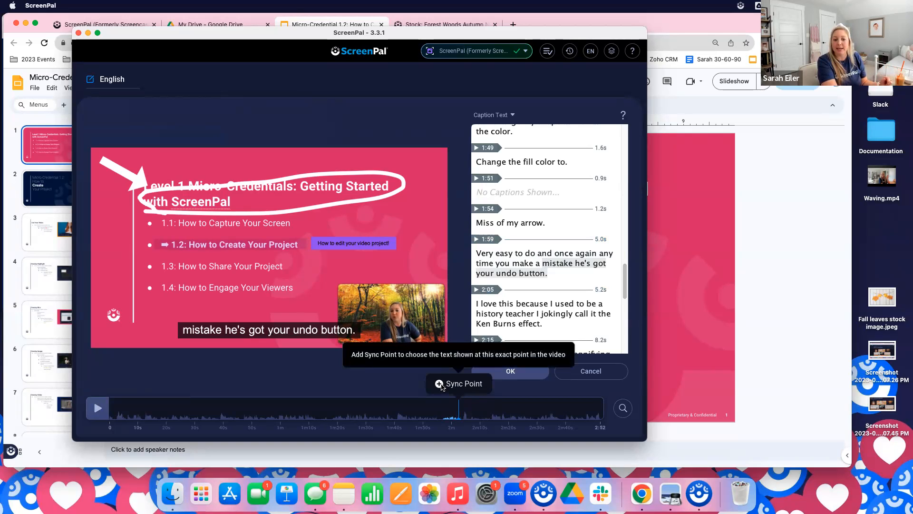
{"action": "left_click", "coordinate": [444, 384]}
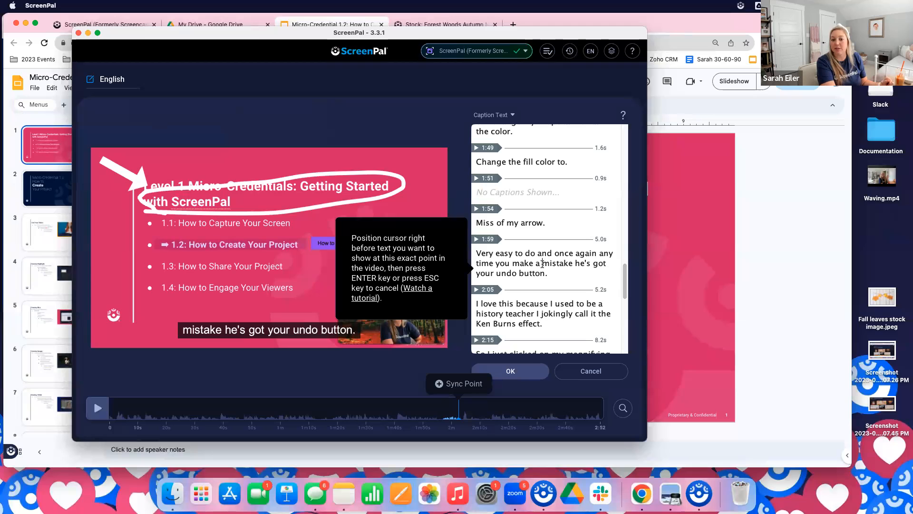
{"action": "key", "text": "Return"}
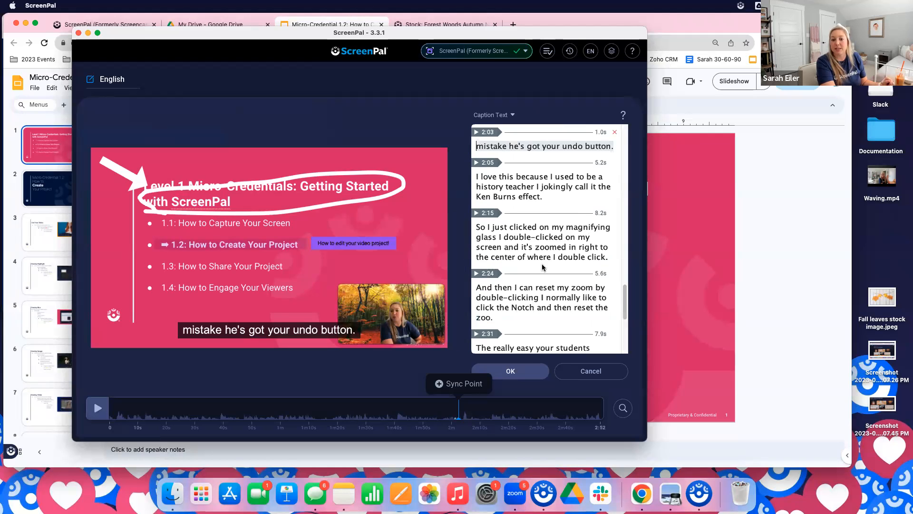
Review the captions around the new sync point and save the caption track to the video
{"action": "scroll", "coordinate": [528, 214], "scroll_direction": "up", "scroll_amount": 1}
{"action": "scroll", "coordinate": [525, 221], "scroll_direction": "down", "scroll_amount": 2}
{"action": "scroll", "coordinate": [521, 225], "scroll_direction": "up", "scroll_amount": 2}
{"action": "scroll", "coordinate": [522, 226], "scroll_direction": "up", "scroll_amount": 1}
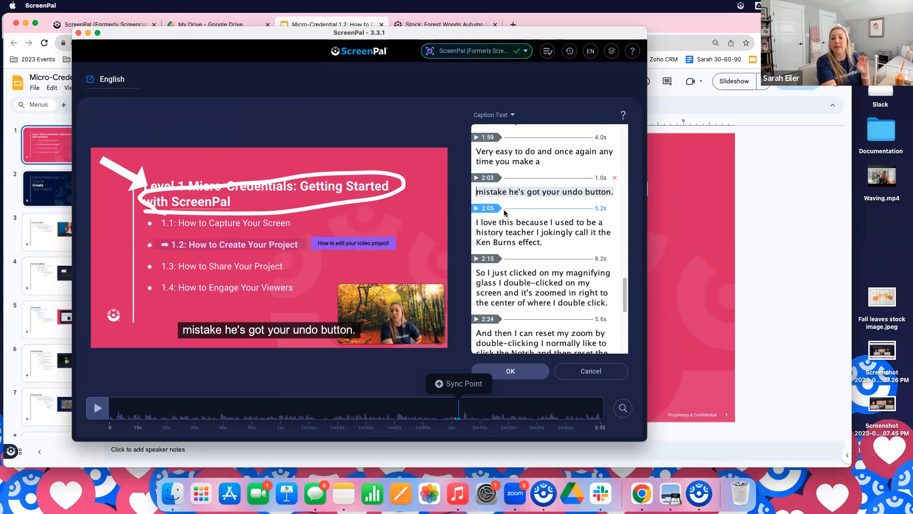
{"action": "scroll", "coordinate": [530, 299], "scroll_direction": "down", "scroll_amount": 8}
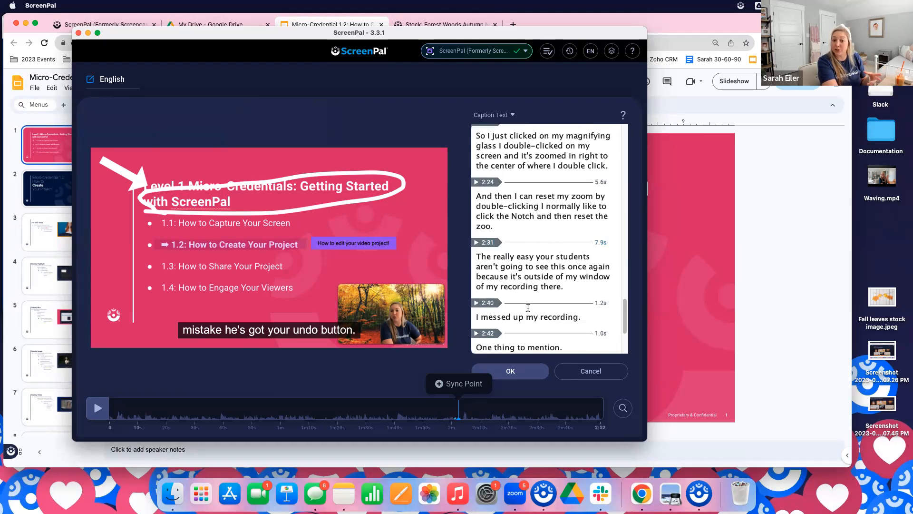
{"action": "scroll", "coordinate": [527, 308], "scroll_direction": "up", "scroll_amount": 2}
{"action": "scroll", "coordinate": [526, 310], "scroll_direction": "down", "scroll_amount": 2}
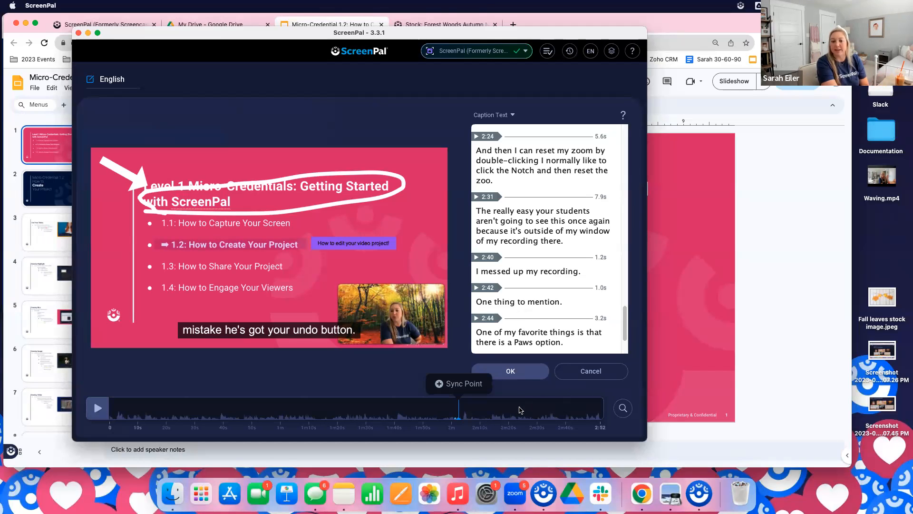
{"action": "left_click", "coordinate": [530, 372]}
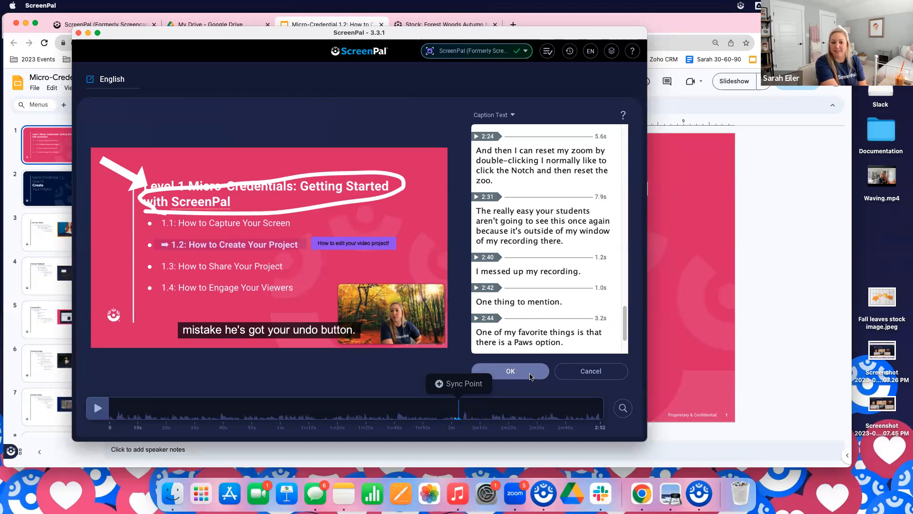
{"action": "left_click", "coordinate": [530, 376]}
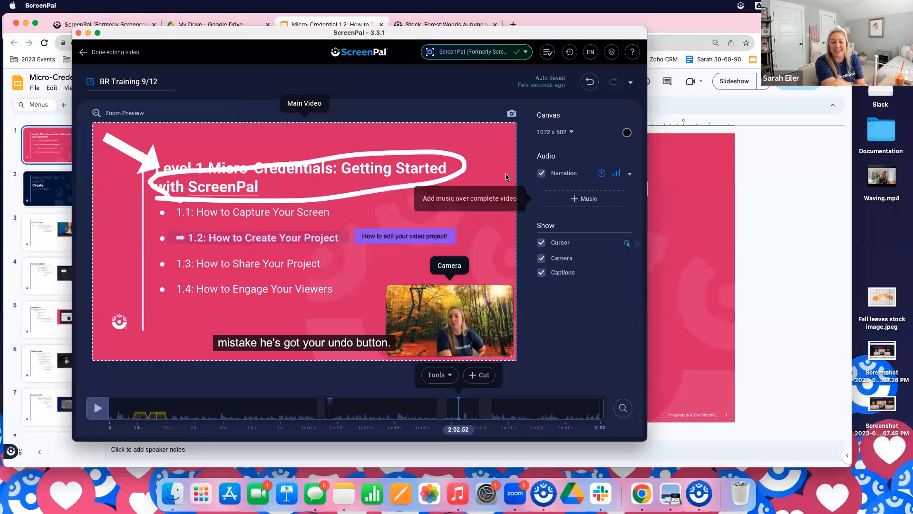
Finish editing the video, expand the list of publishing destinations and choose Upload to ScreenPal
{"action": "left_click", "coordinate": [119, 52]}
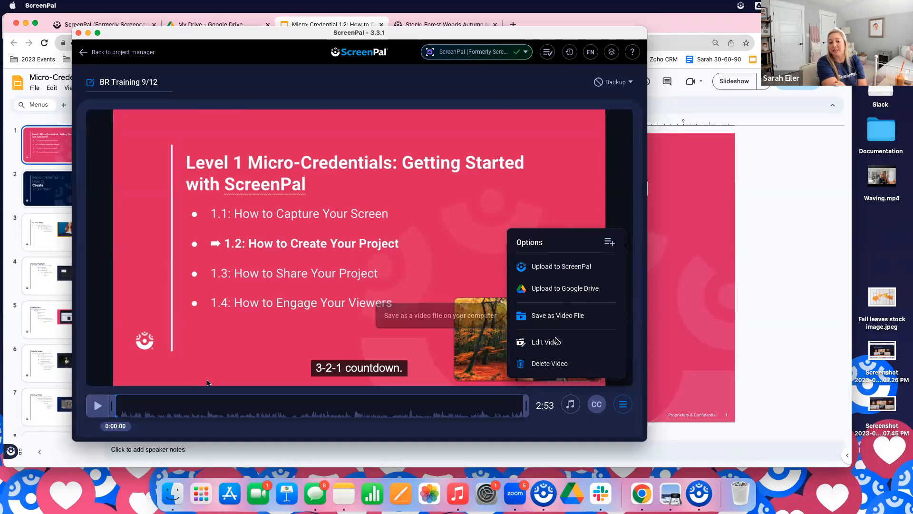
{"action": "left_click", "coordinate": [610, 243]}
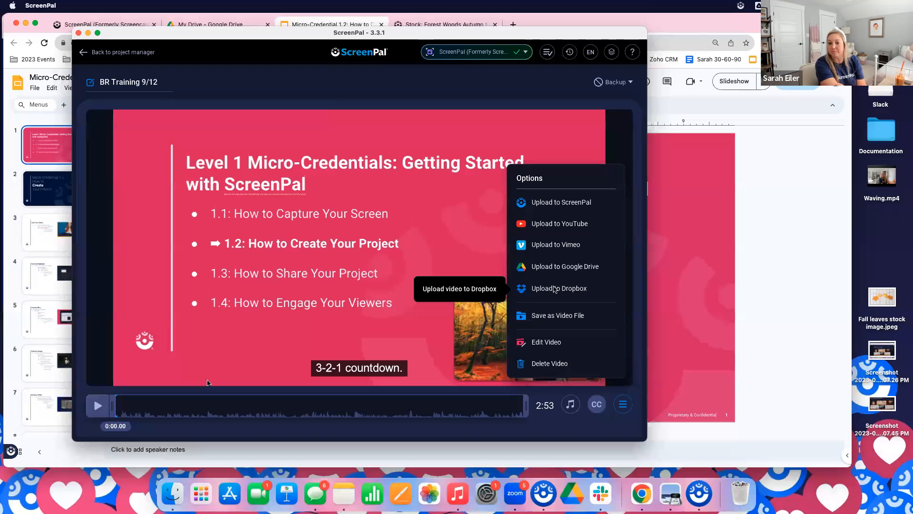
{"action": "left_click", "coordinate": [573, 203]}
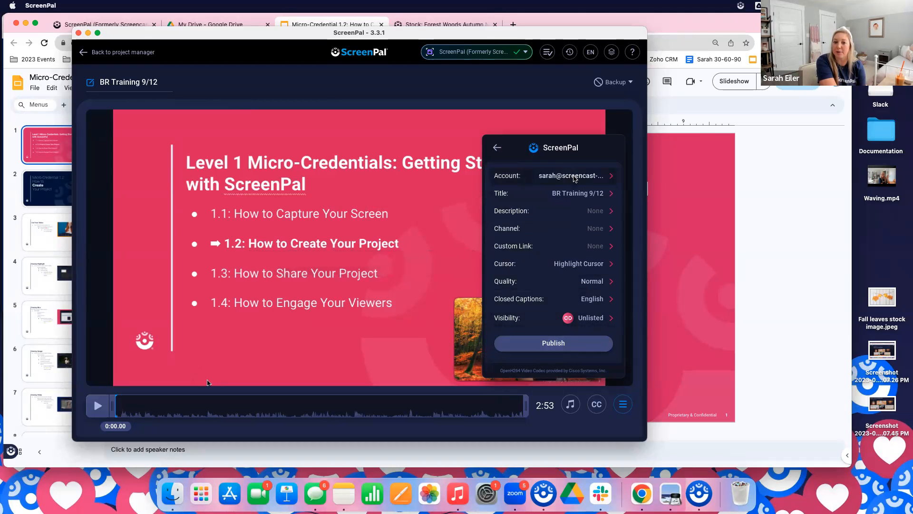
View the available cursor, quality and visibility choices for the upload
{"action": "left_click", "coordinate": [590, 265]}
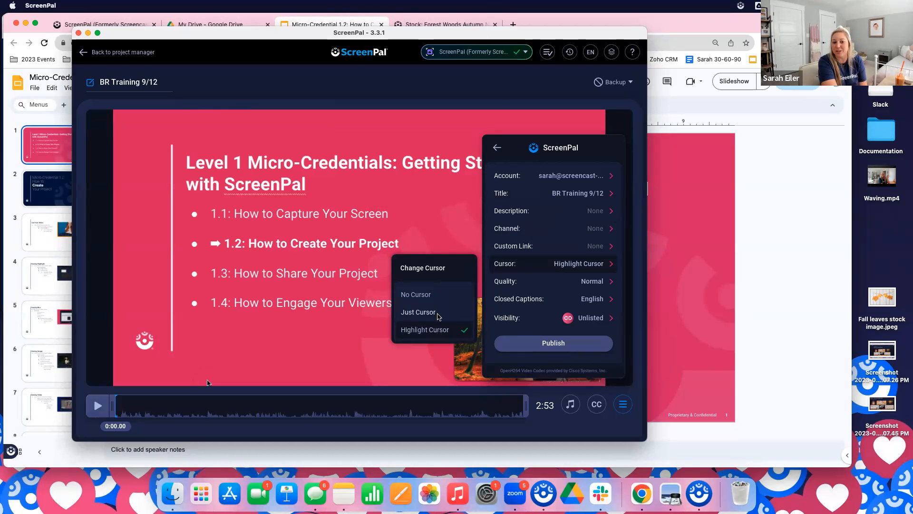
{"action": "left_click", "coordinate": [598, 280]}
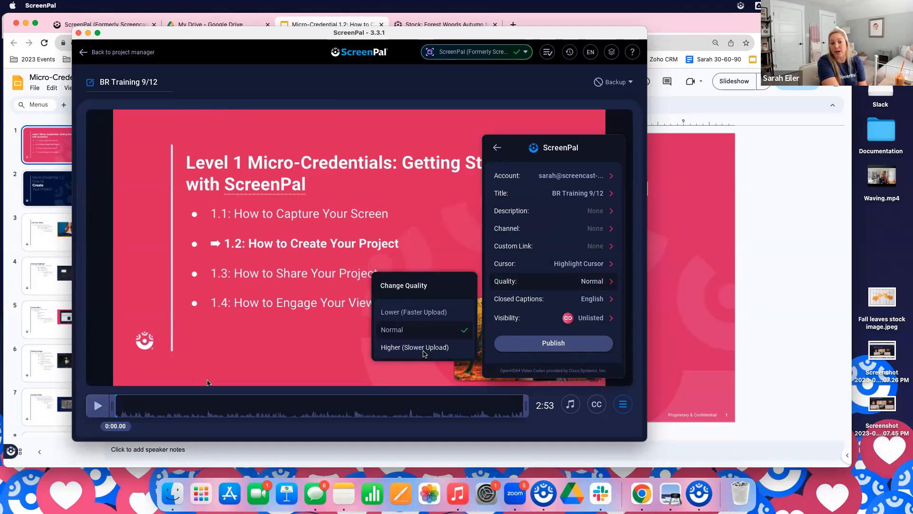
{"action": "left_click", "coordinate": [611, 301]}
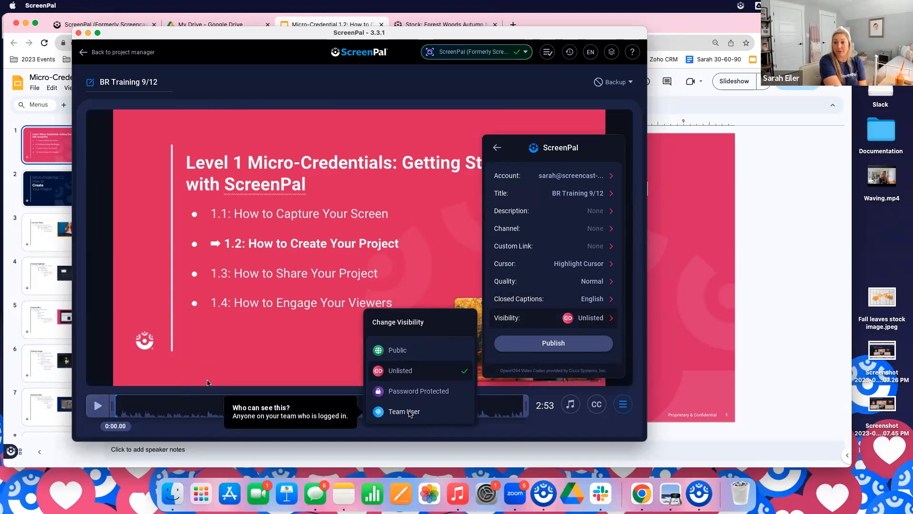
Publish the video to ScreenPal, continuing in the background, and view the Auto Backup information for the projects folder
{"action": "left_click", "coordinate": [561, 345]}
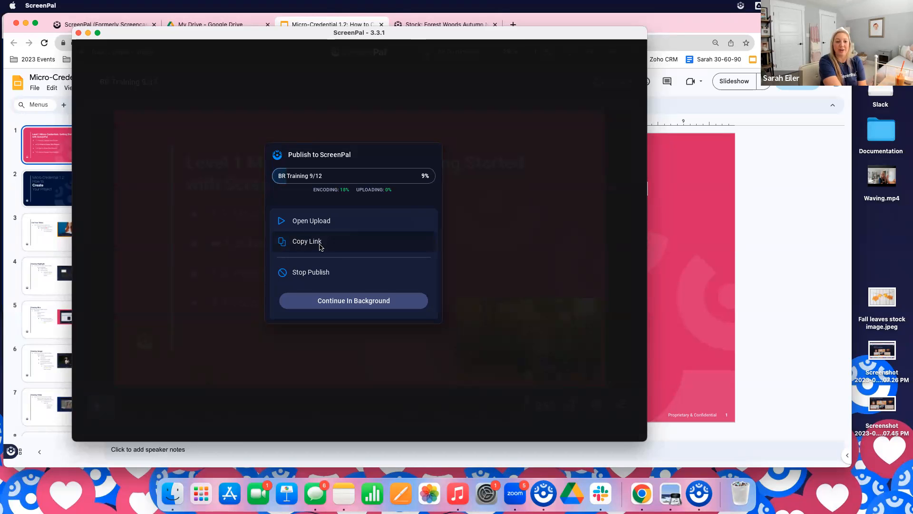
{"action": "left_click", "coordinate": [363, 308]}
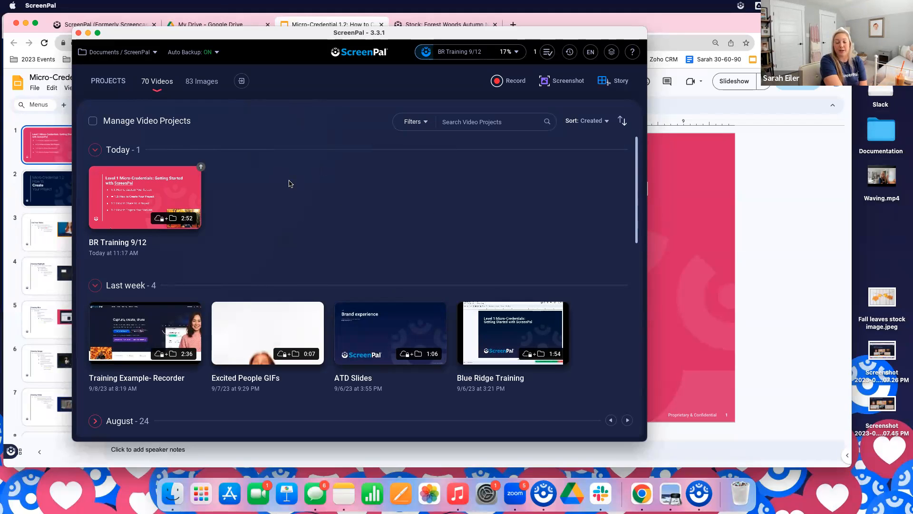
{"action": "left_click", "coordinate": [215, 53]}
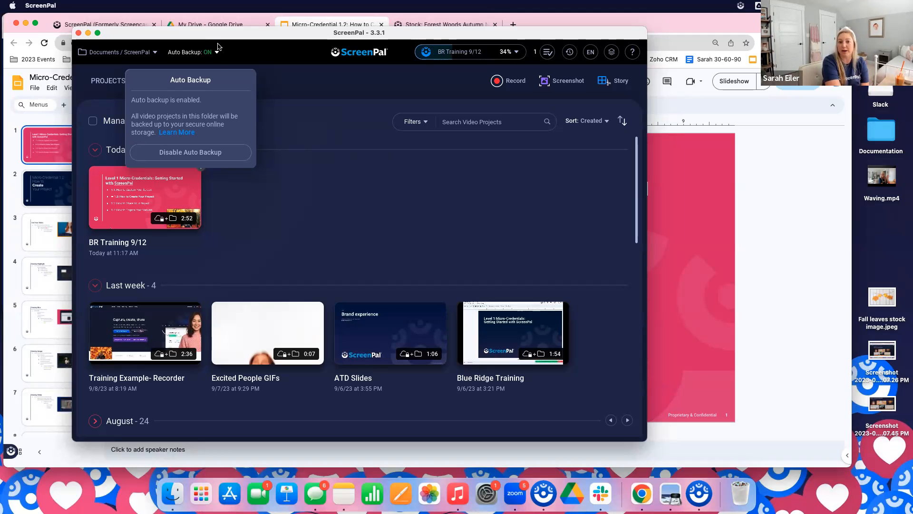
Close the Auto Backup information and switch to Chrome to look over the ScreenPal website's home page
{"action": "left_click", "coordinate": [345, 176]}
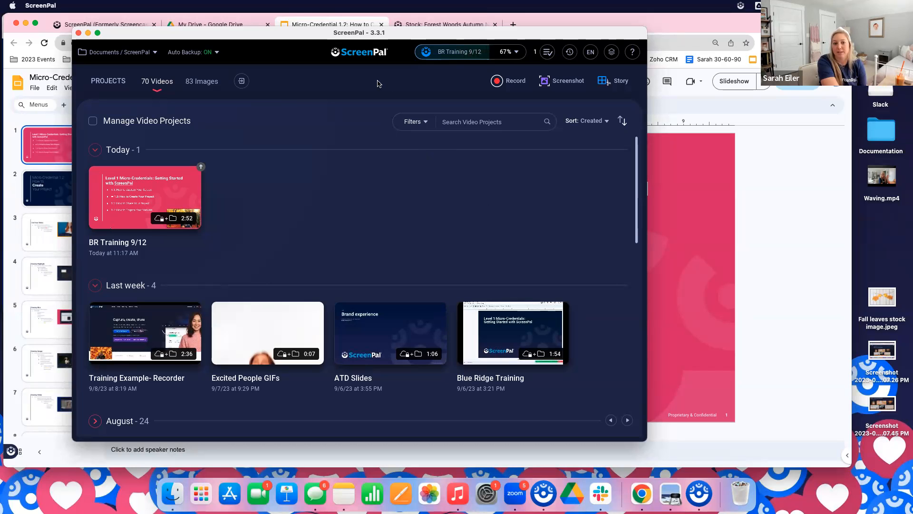
{"action": "left_click", "coordinate": [761, 205]}
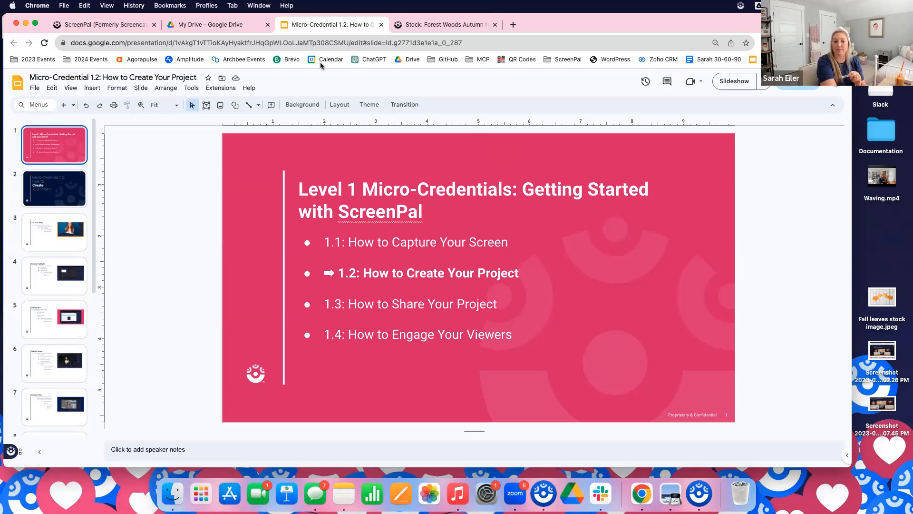
{"action": "left_click", "coordinate": [122, 30]}
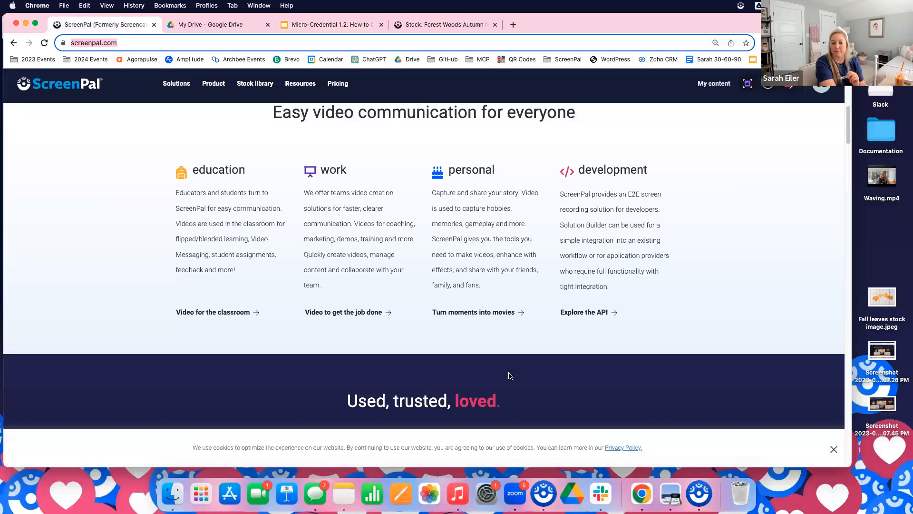
{"action": "scroll", "coordinate": [325, 273], "scroll_direction": "down", "scroll_amount": 5}
{"action": "scroll", "coordinate": [341, 277], "scroll_direction": "up", "scroll_amount": 15}
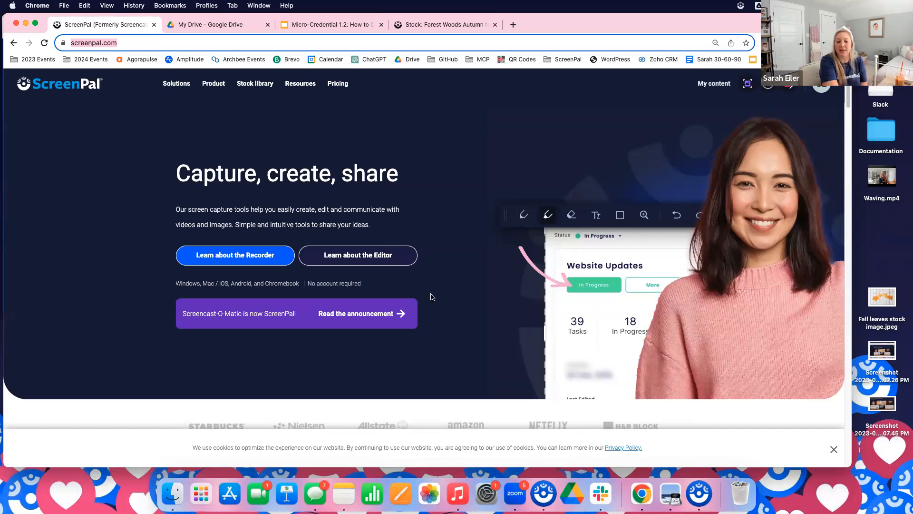
Switch to the ScreenPal app and open the Training Example- Recorder project for editing at 0:49.04
{"action": "left_click", "coordinate": [544, 492]}
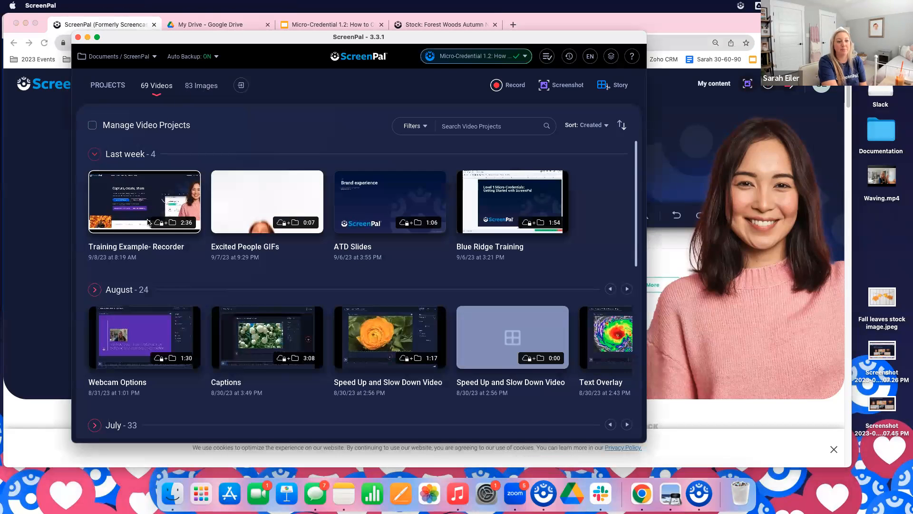
{"action": "scroll", "coordinate": [169, 238], "scroll_direction": "down", "scroll_amount": 3}
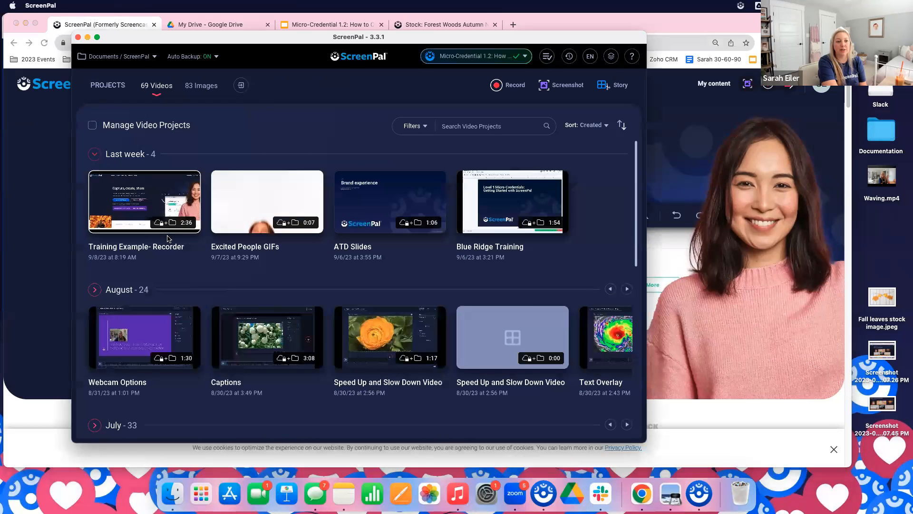
{"action": "left_click", "coordinate": [149, 197]}
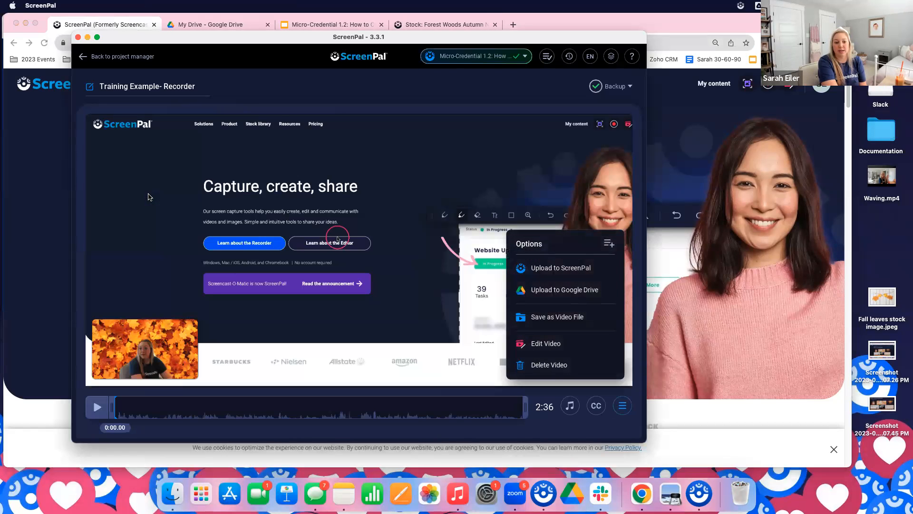
{"action": "left_click", "coordinate": [242, 400]}
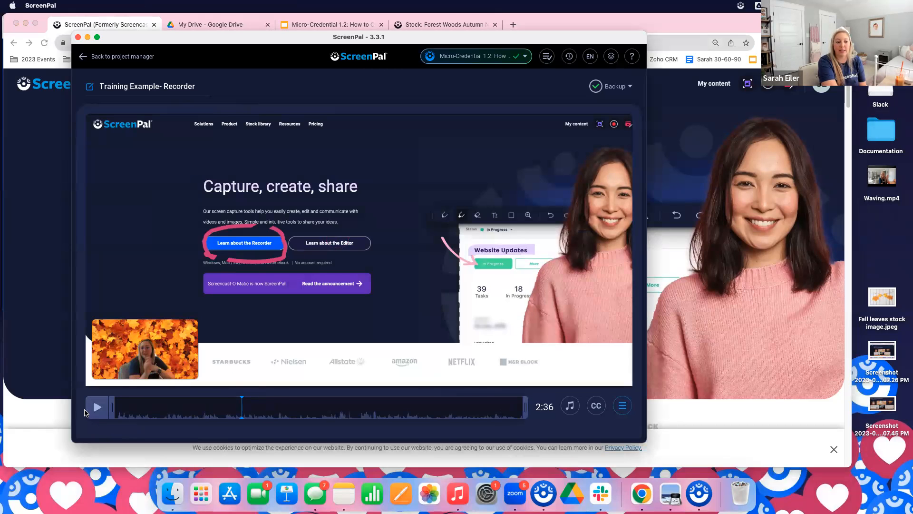
{"action": "left_click", "coordinate": [614, 404]}
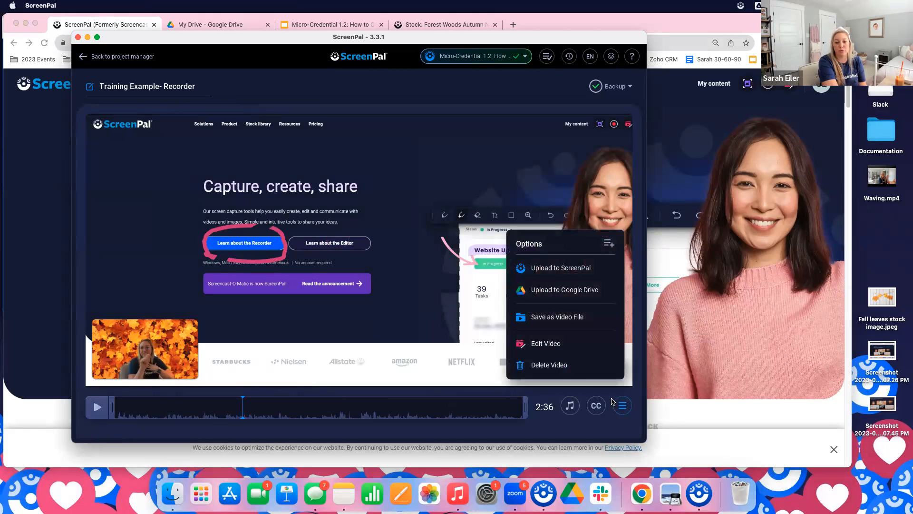
{"action": "left_click", "coordinate": [546, 344]}
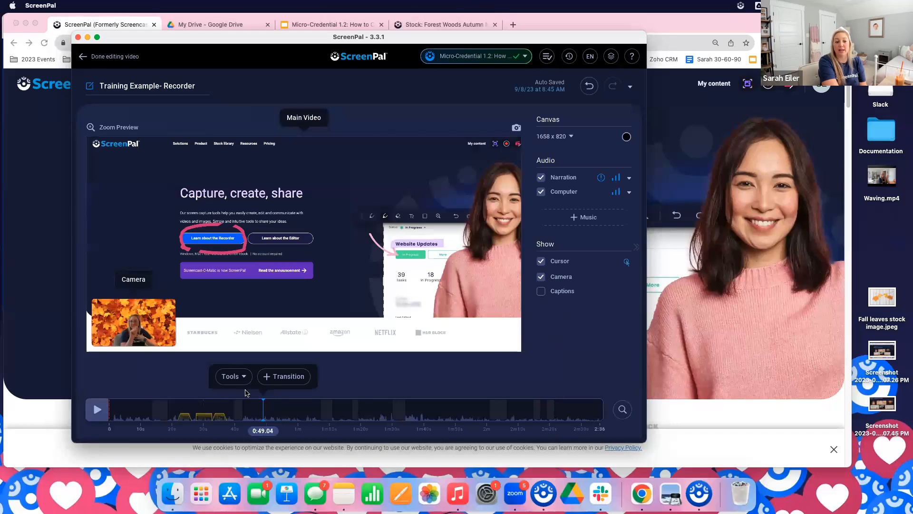
View the Overlay and Replace options among the video editing tools
{"action": "left_click", "coordinate": [232, 379]}
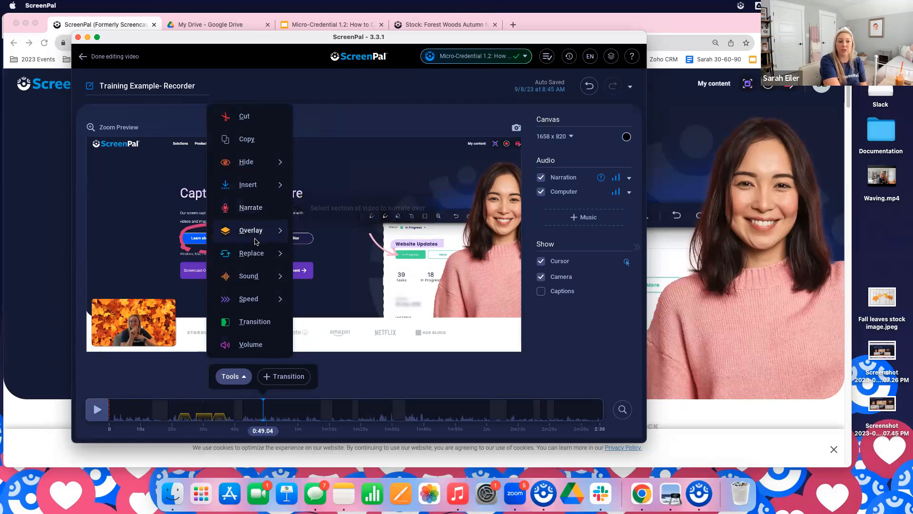
{"action": "mouse_move", "coordinate": [254, 239]}
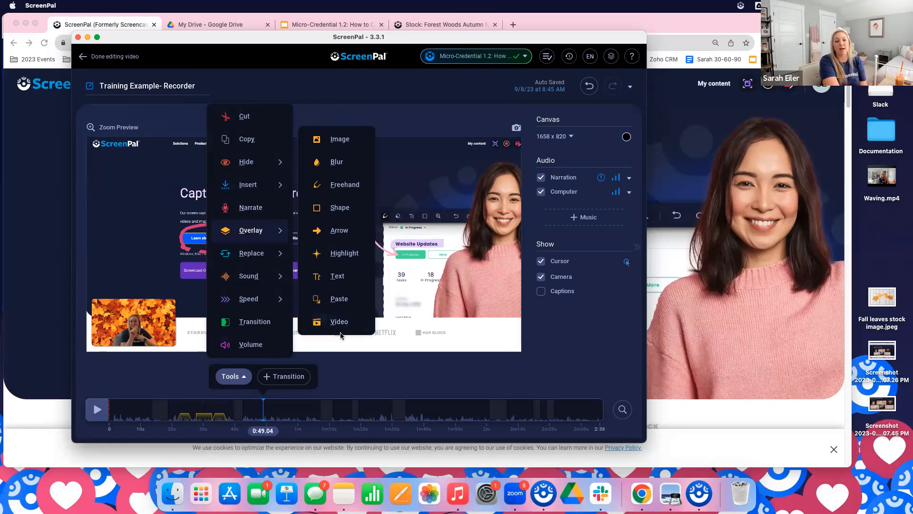
{"action": "left_click", "coordinate": [369, 365]}
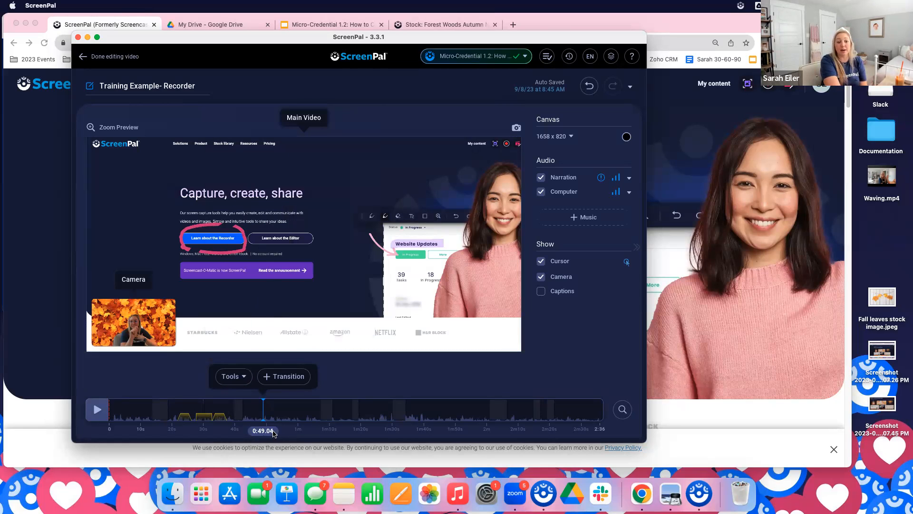
{"action": "left_click", "coordinate": [231, 376]}
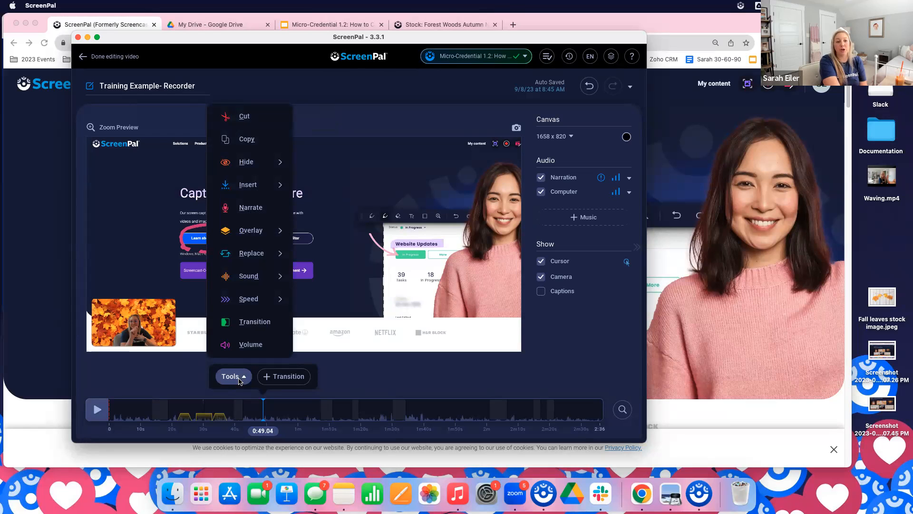
{"action": "mouse_move", "coordinate": [262, 257]}
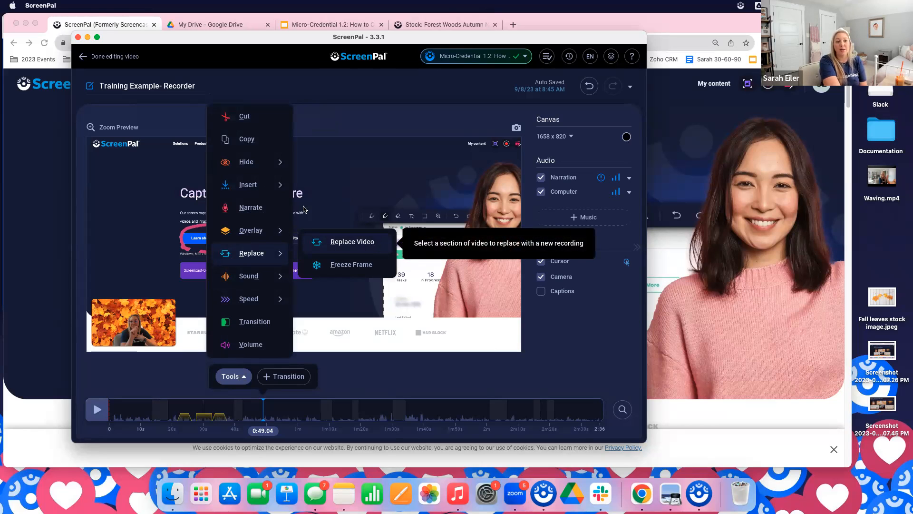
{"action": "mouse_move", "coordinate": [262, 192]}
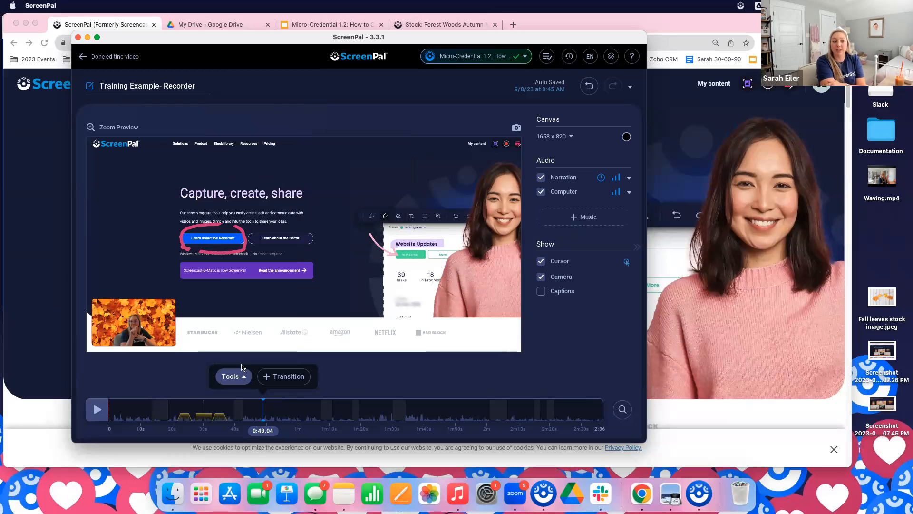
Overlay the recent webcam video at 0:49.04, shrink it and place it in the canvas's lower-right corner
{"action": "left_click", "coordinate": [230, 376]}
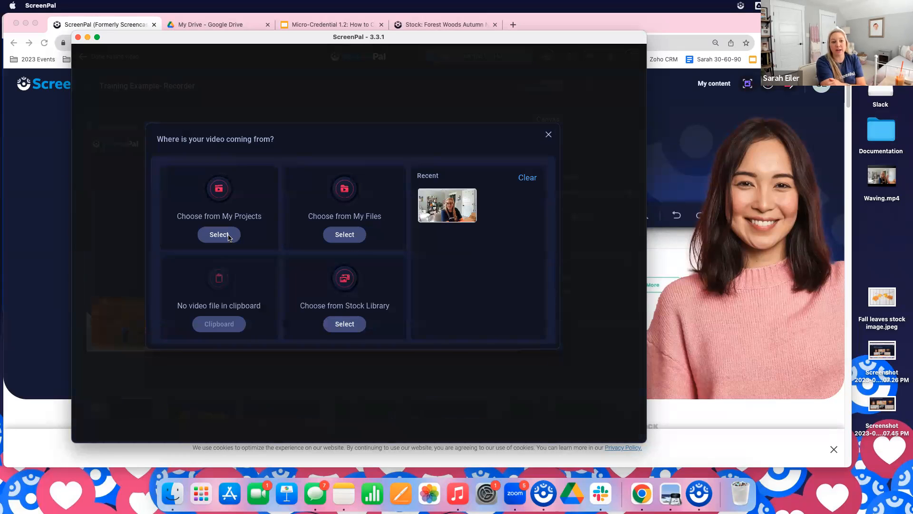
{"action": "left_click", "coordinate": [457, 211]}
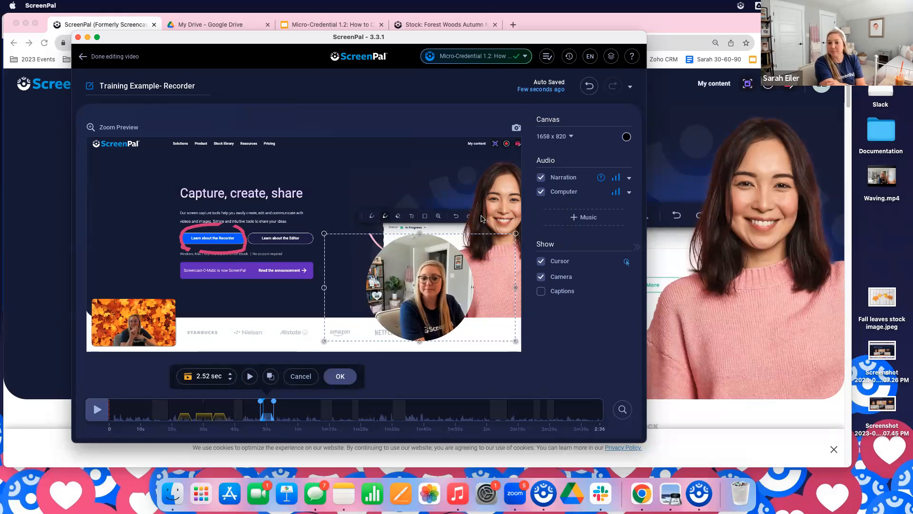
{"action": "left_click_drag", "start_coordinate": [515, 235], "coordinate": [472, 259]}
{"action": "left_click_drag", "start_coordinate": [407, 289], "coordinate": [453, 299]}
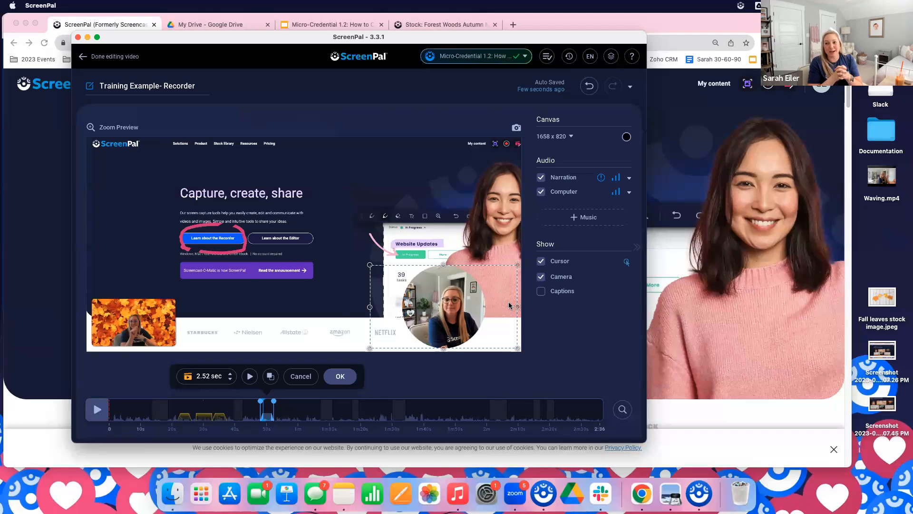
{"action": "left_click", "coordinate": [487, 282]}
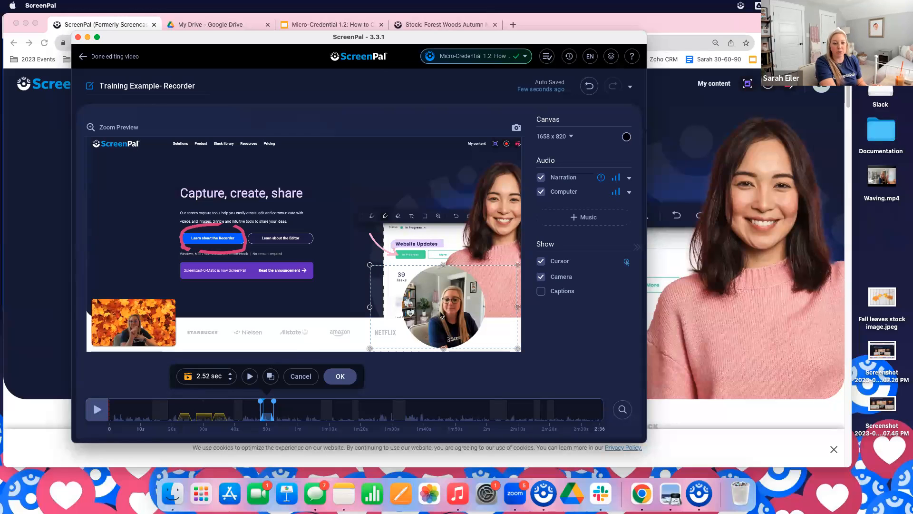
Position the video overlay above the camera box and shift the camera box slightly up and to the right
{"action": "left_click_drag", "start_coordinate": [441, 314], "coordinate": [145, 307]}
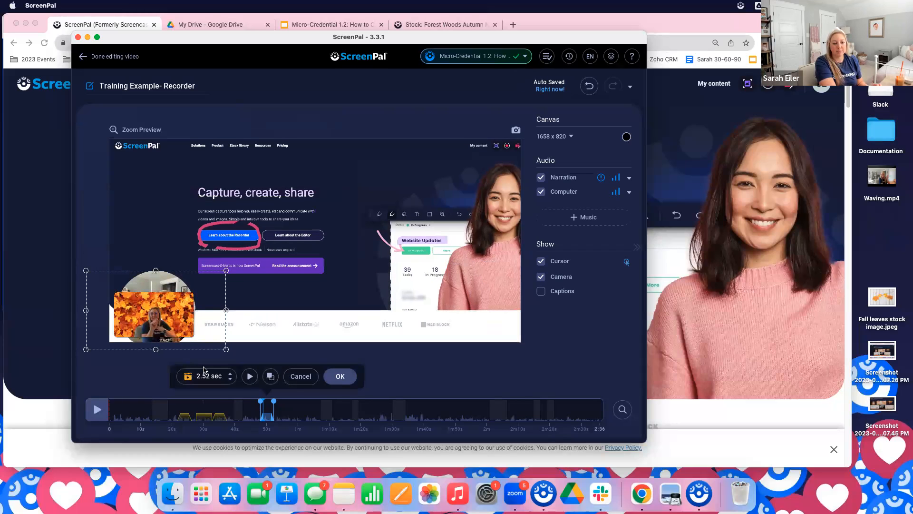
{"action": "left_click", "coordinate": [171, 315]}
{"action": "left_click", "coordinate": [171, 316]}
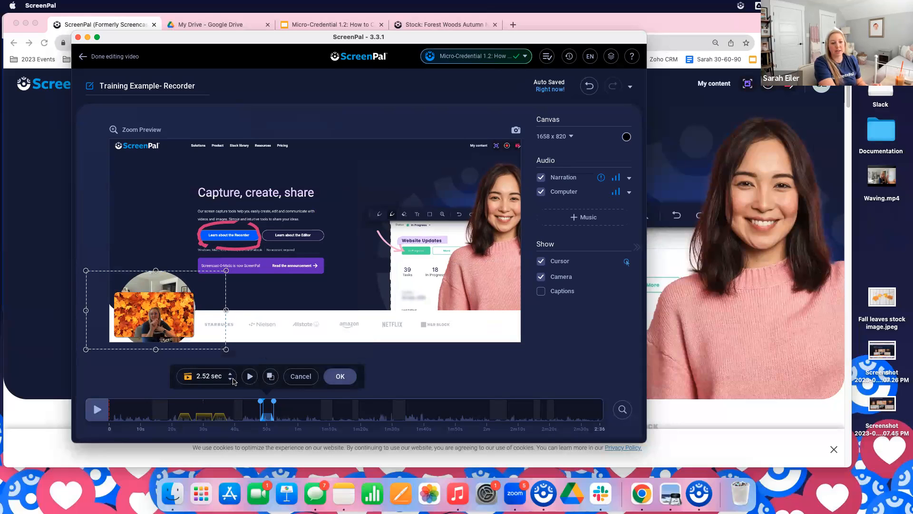
{"action": "left_click_drag", "start_coordinate": [163, 277], "coordinate": [177, 209]}
{"action": "left_click", "coordinate": [151, 319]}
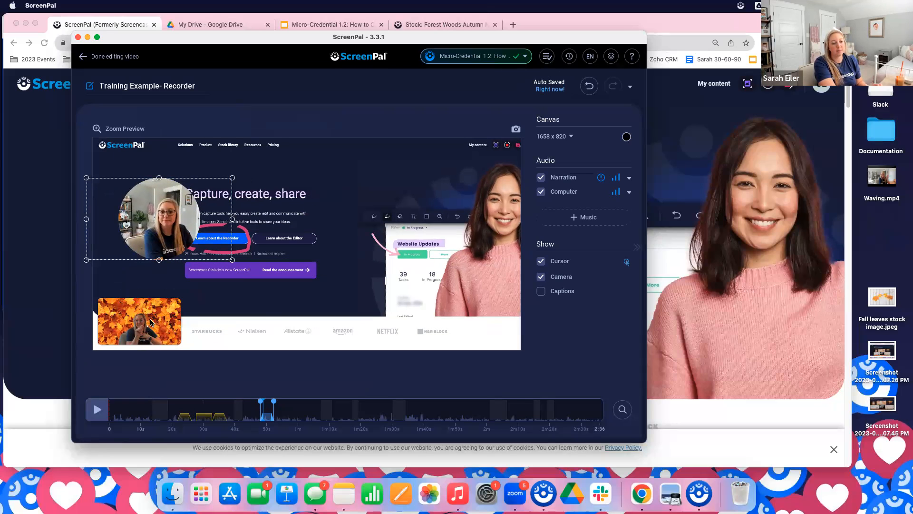
{"action": "left_click_drag", "start_coordinate": [155, 328], "coordinate": [166, 306]}
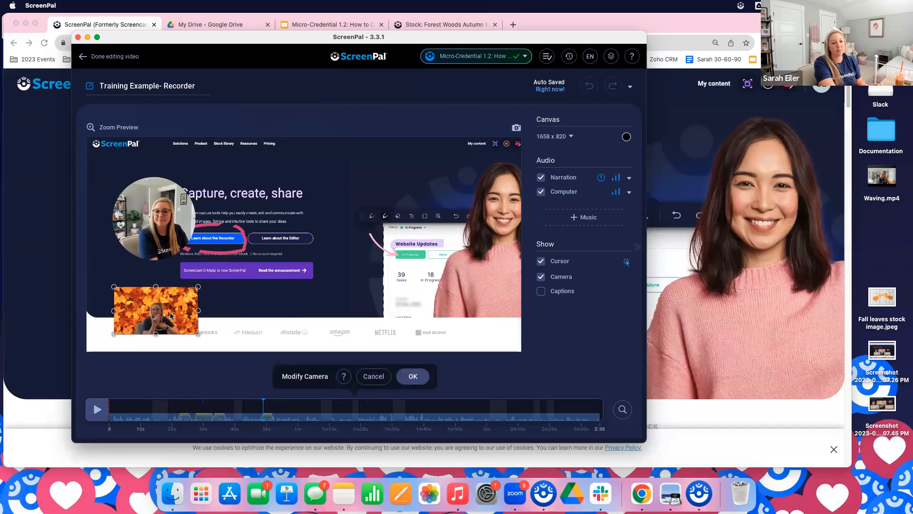
Reopen the video overlay, reorder its layering so Video sits above Camera, and confirm the change
{"action": "left_click", "coordinate": [156, 232]}
{"action": "left_click", "coordinate": [156, 206]}
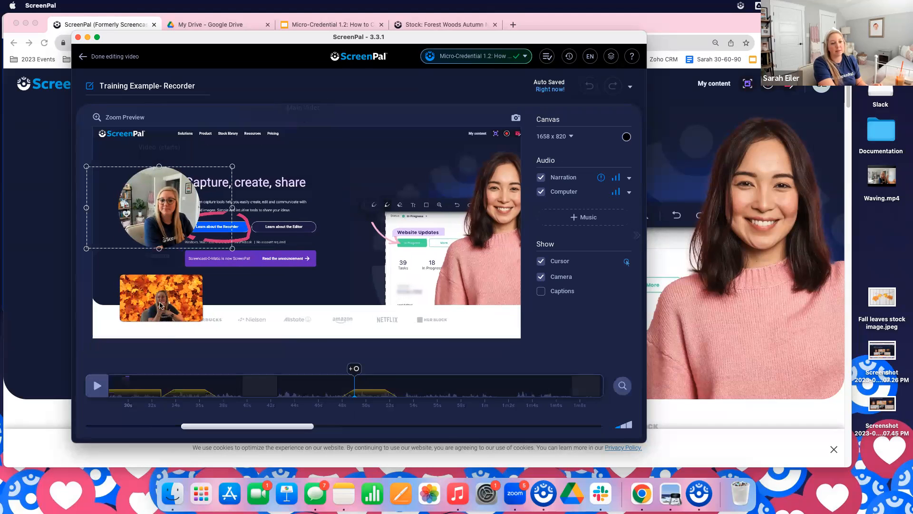
{"action": "left_click", "coordinate": [155, 201]}
{"action": "left_click", "coordinate": [294, 257]}
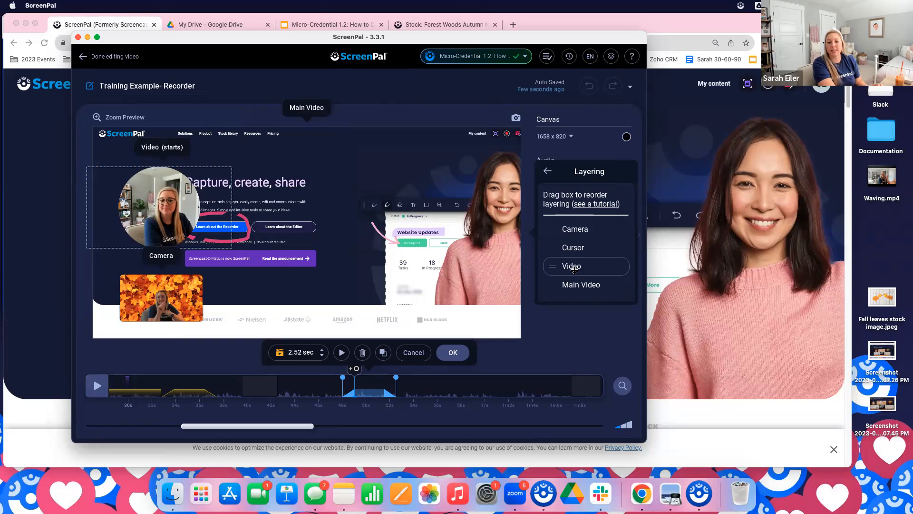
{"action": "left_click_drag", "start_coordinate": [574, 268], "coordinate": [571, 229]}
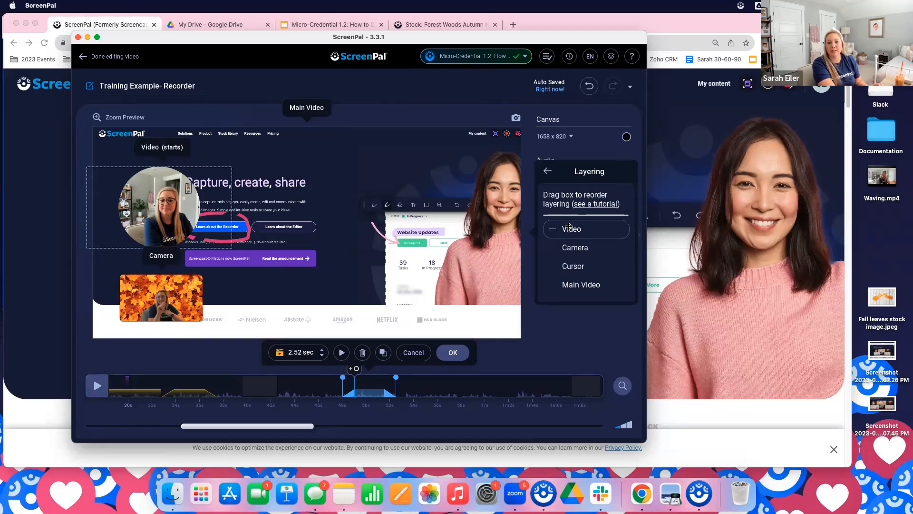
{"action": "left_click", "coordinate": [156, 200]}
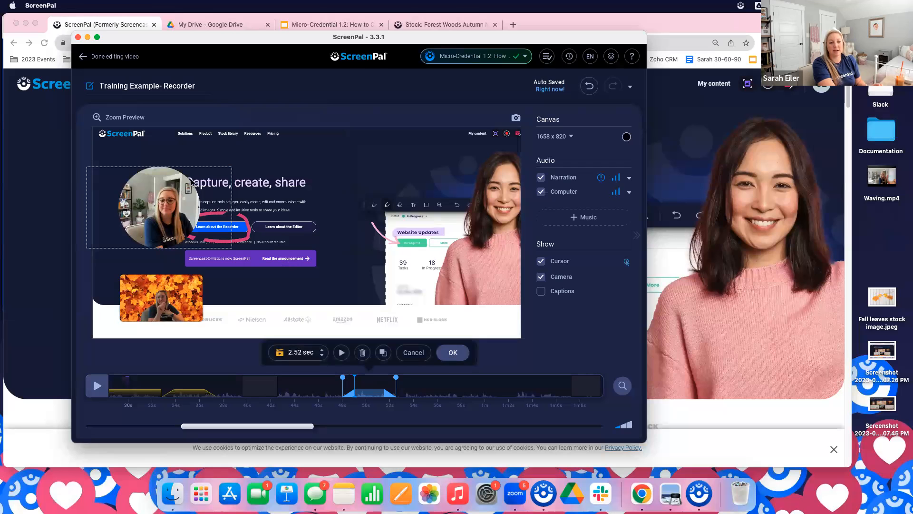
{"action": "left_click", "coordinate": [451, 352]}
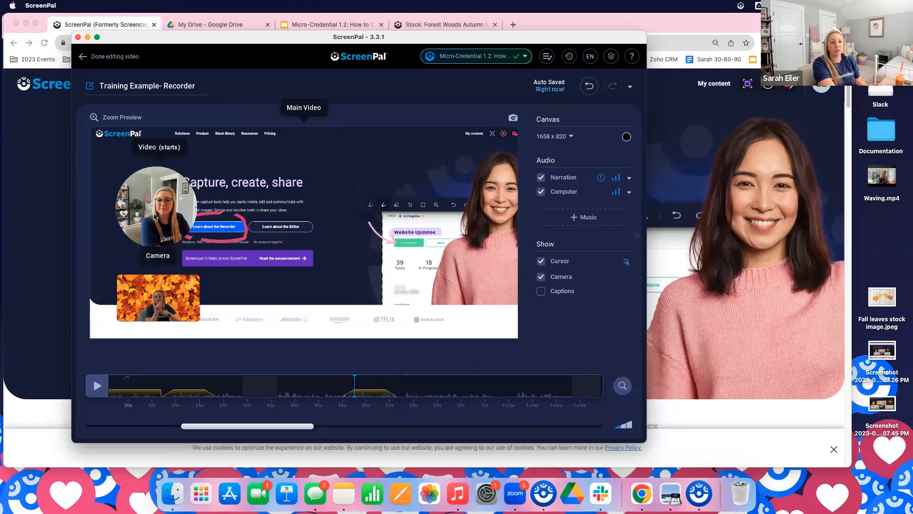
Move and enlarge the circular video overlay until it fully covers the camera box, and finish editing the video
{"action": "left_click_drag", "start_coordinate": [154, 214], "coordinate": [158, 279]}
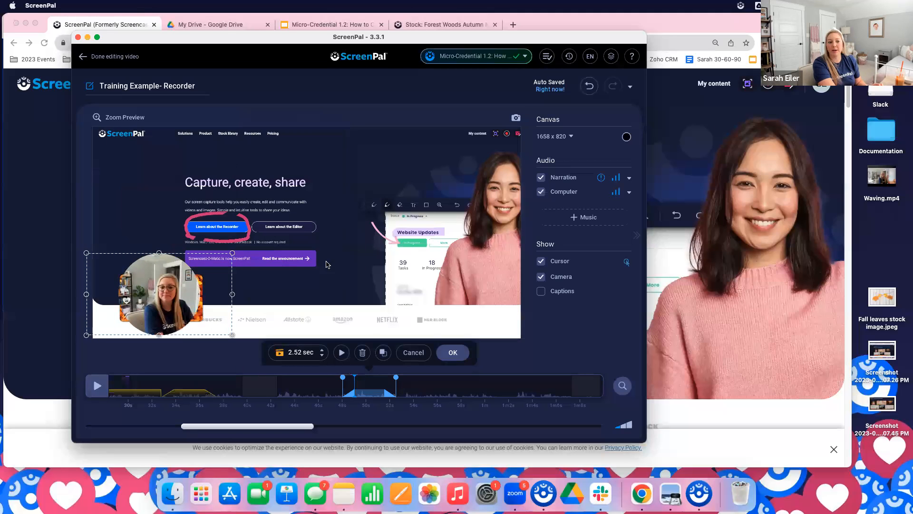
{"action": "left_click_drag", "start_coordinate": [234, 253], "coordinate": [258, 243]}
{"action": "left_click_drag", "start_coordinate": [173, 288], "coordinate": [165, 295]}
{"action": "left_click_drag", "start_coordinate": [82, 248], "coordinate": [72, 236]}
{"action": "mouse_move", "coordinate": [158, 291]}
{"action": "left_mouse_down"}
{"action": "mouse_move", "coordinate": [178, 292]}
{"action": "mouse_move", "coordinate": [170, 296]}
{"action": "left_mouse_up"}
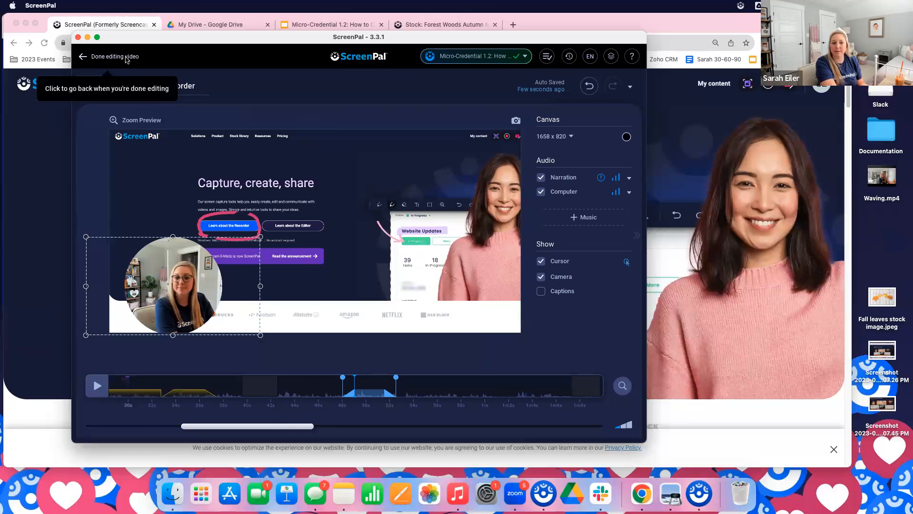
{"action": "left_click", "coordinate": [124, 57]}
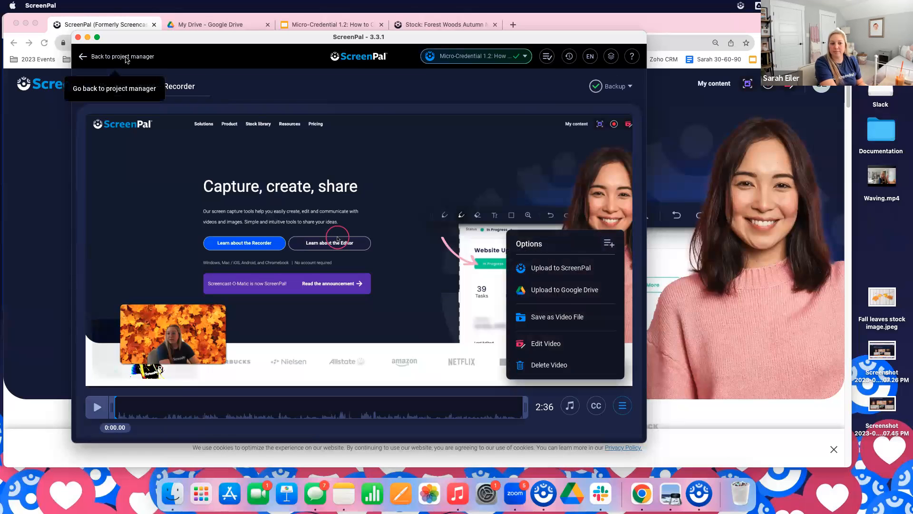
View the My content videos page on the ScreenPal website, and return to the ScreenPal app's project manager
{"action": "left_click", "coordinate": [684, 80]}
{"action": "left_click", "coordinate": [714, 86]}
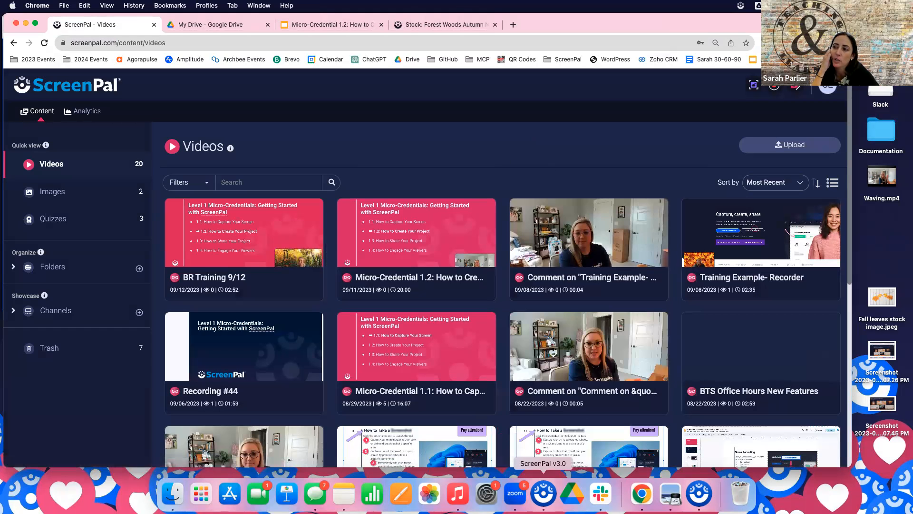
{"action": "left_click", "coordinate": [545, 499]}
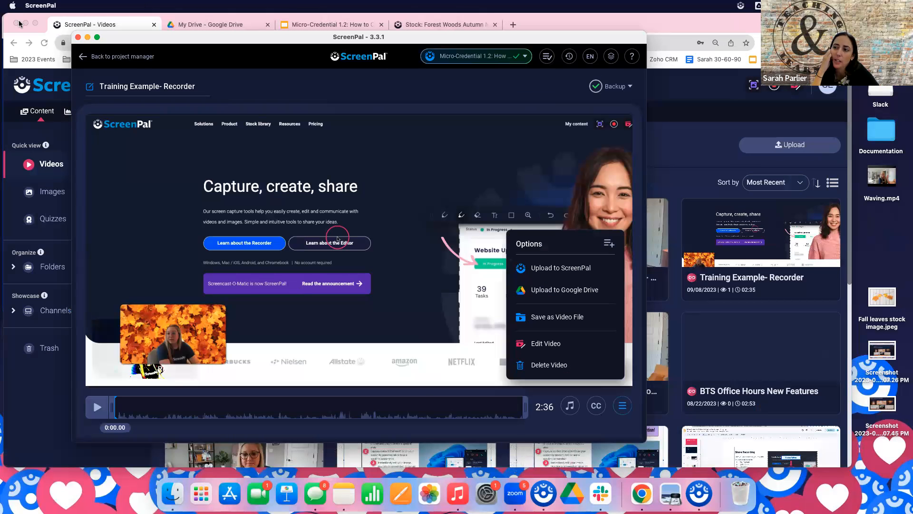
{"action": "left_click", "coordinate": [136, 60]}
{"action": "left_click_drag", "start_coordinate": [269, 38], "coordinate": [210, 35]}
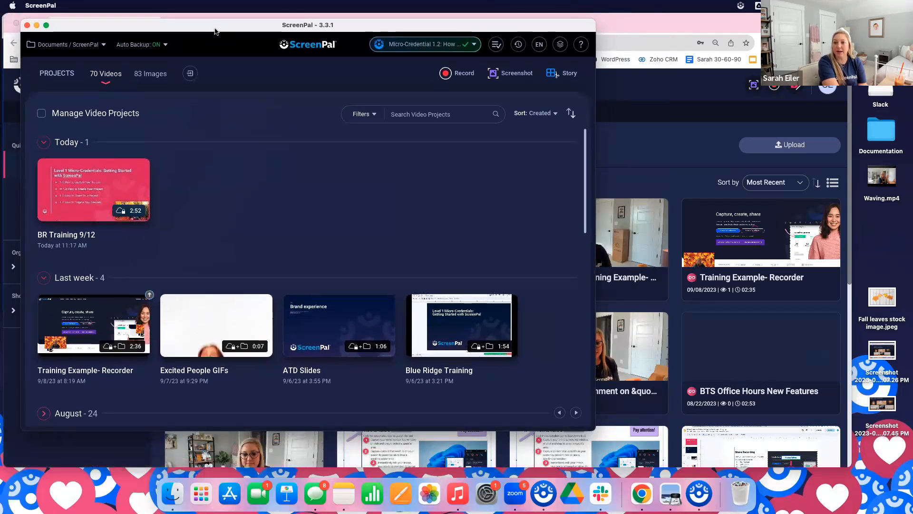
Import the Waving.mp4 video file from the Desktop as a new video project
{"action": "left_click", "coordinate": [190, 74]}
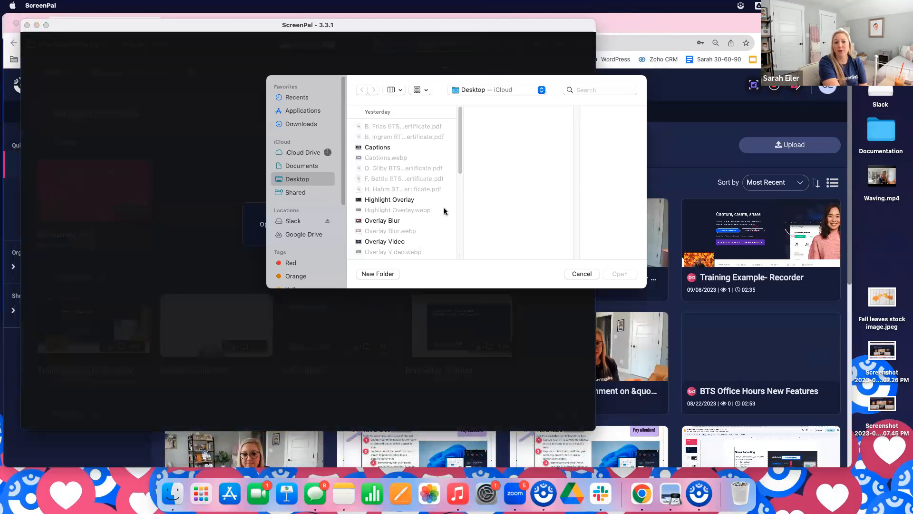
{"action": "scroll", "coordinate": [398, 203], "scroll_direction": "down", "scroll_amount": 10}
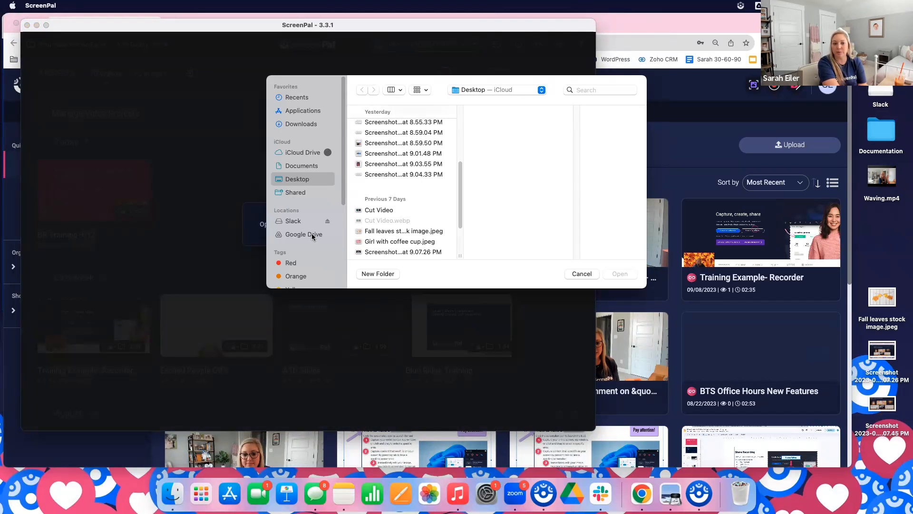
{"action": "scroll", "coordinate": [424, 210], "scroll_direction": "down", "scroll_amount": 5}
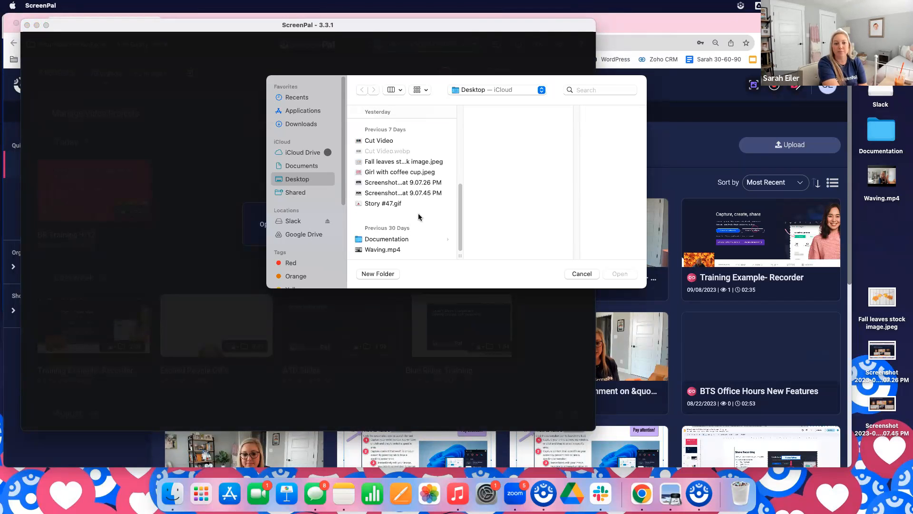
{"action": "left_click", "coordinate": [396, 249]}
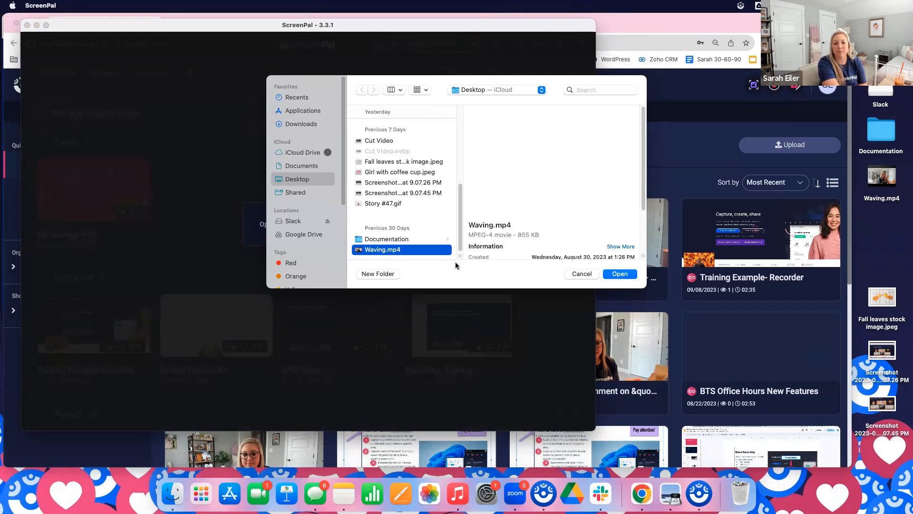
{"action": "left_click", "coordinate": [625, 277]}
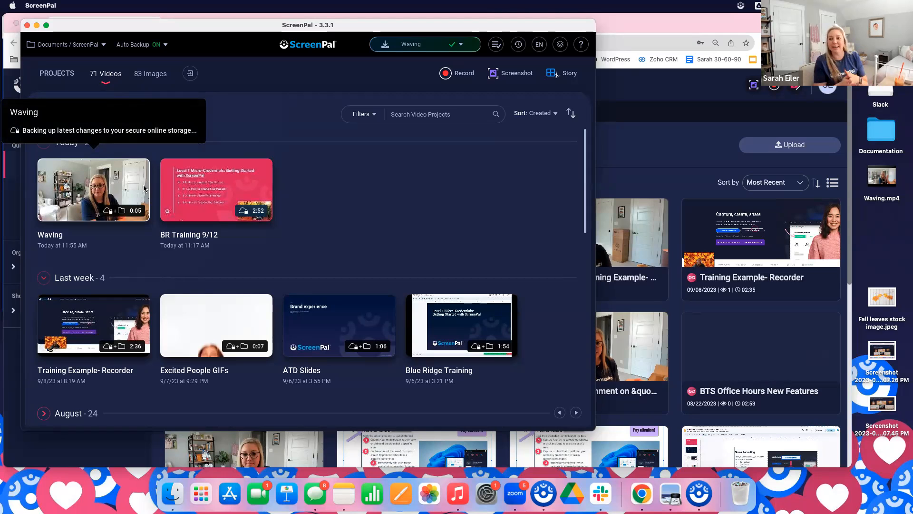
Open the Waving project and publish it as a video file of type GIF to the Desktop
{"action": "left_click", "coordinate": [102, 184]}
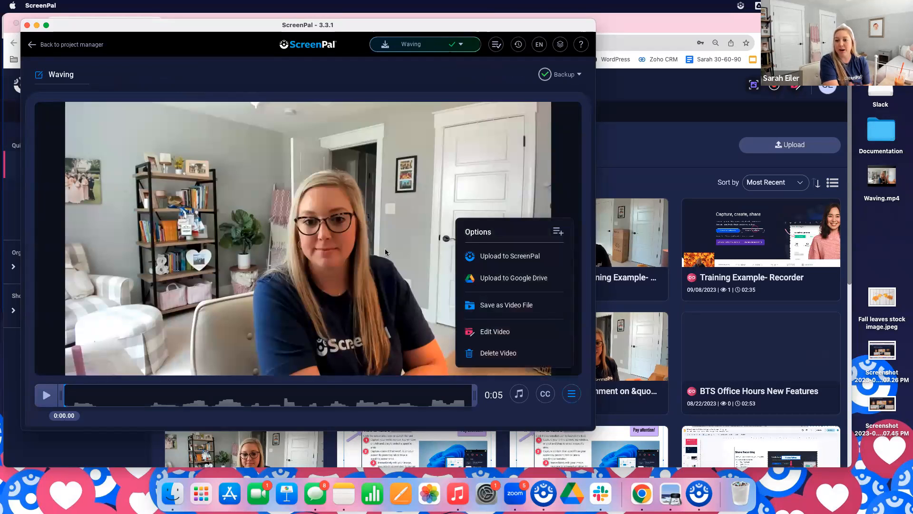
{"action": "left_click", "coordinate": [502, 308]}
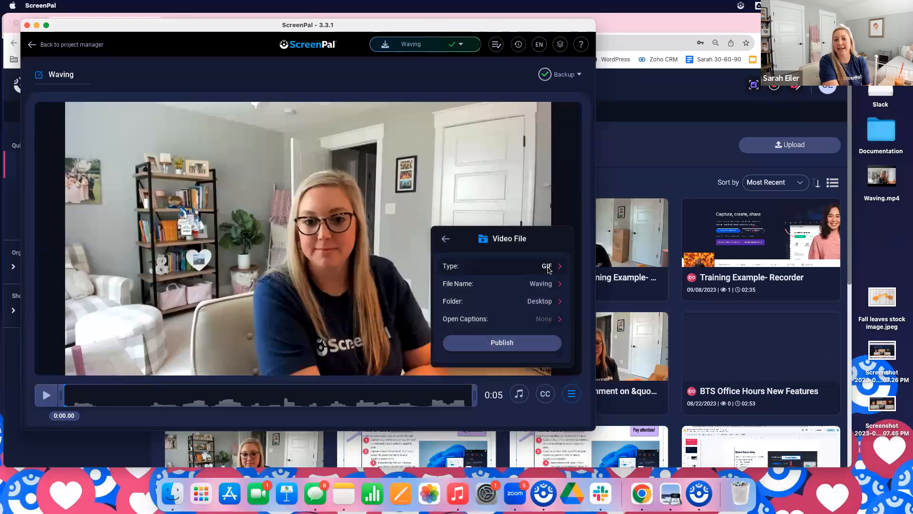
{"action": "left_click", "coordinate": [548, 268]}
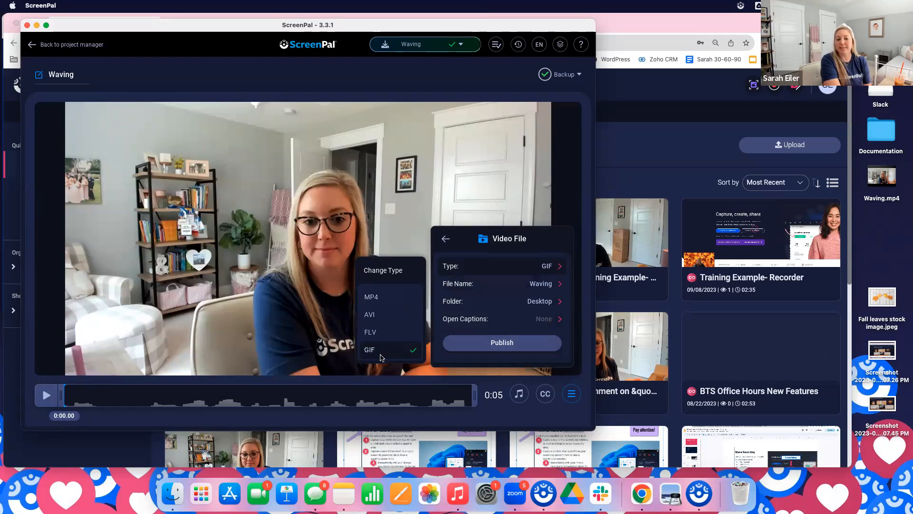
{"action": "left_click", "coordinate": [499, 343]}
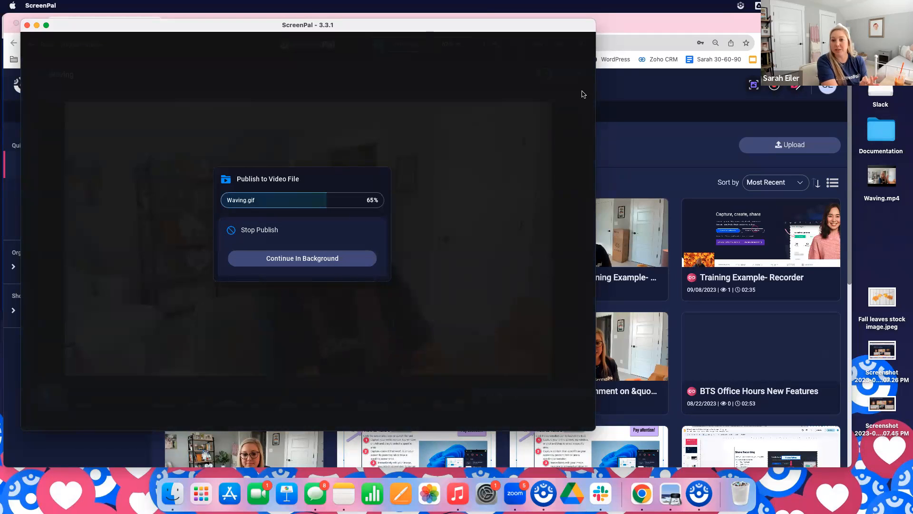
Switch to the Micro-Credential 1.2 presentation in the Chrome browser and show its last slide, slide 13
{"action": "left_click", "coordinate": [642, 148]}
{"action": "left_click", "coordinate": [333, 25]}
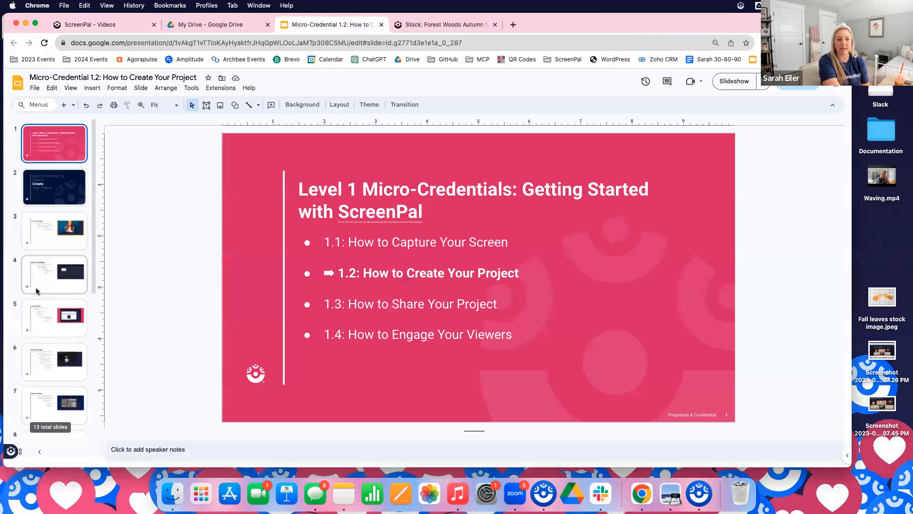
{"action": "scroll", "coordinate": [65, 352], "scroll_direction": "down", "scroll_amount": 5}
{"action": "left_click", "coordinate": [63, 404]}
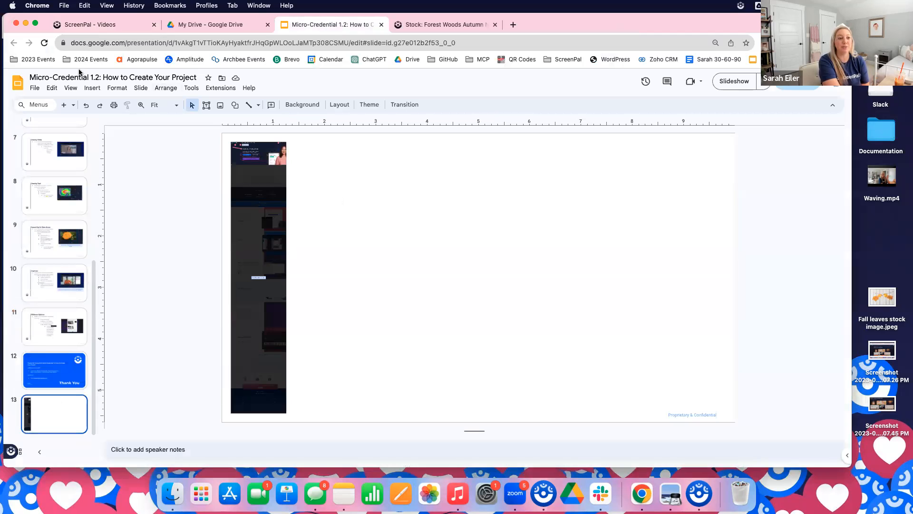
Insert Waving.gif from the computer on slide 13, shrink it slightly, and move it to the right within the slide
{"action": "left_click", "coordinate": [95, 91]}
{"action": "mouse_move", "coordinate": [122, 104]}
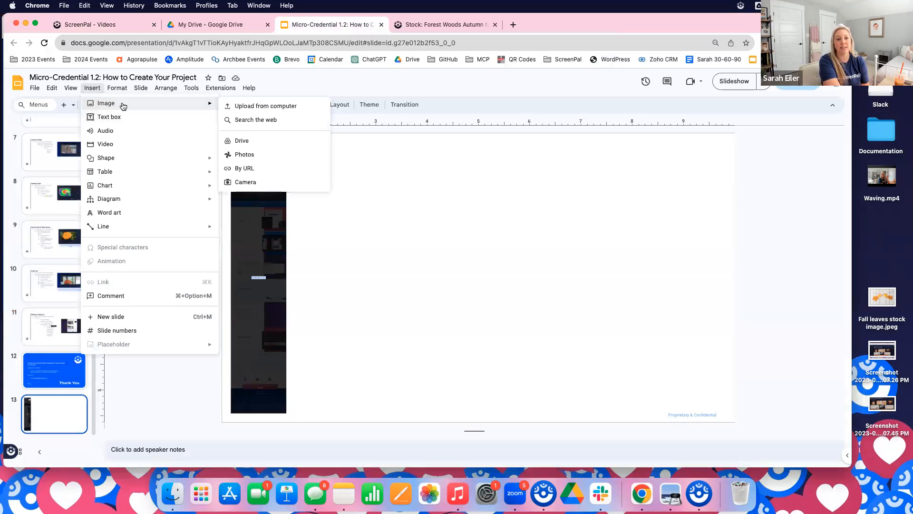
{"action": "left_click", "coordinate": [265, 107]}
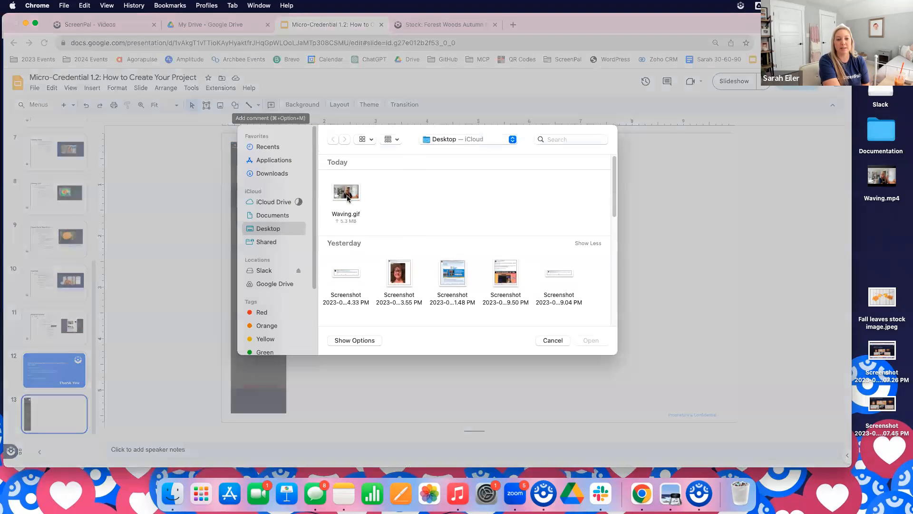
{"action": "left_click", "coordinate": [349, 195]}
{"action": "left_click", "coordinate": [592, 340]}
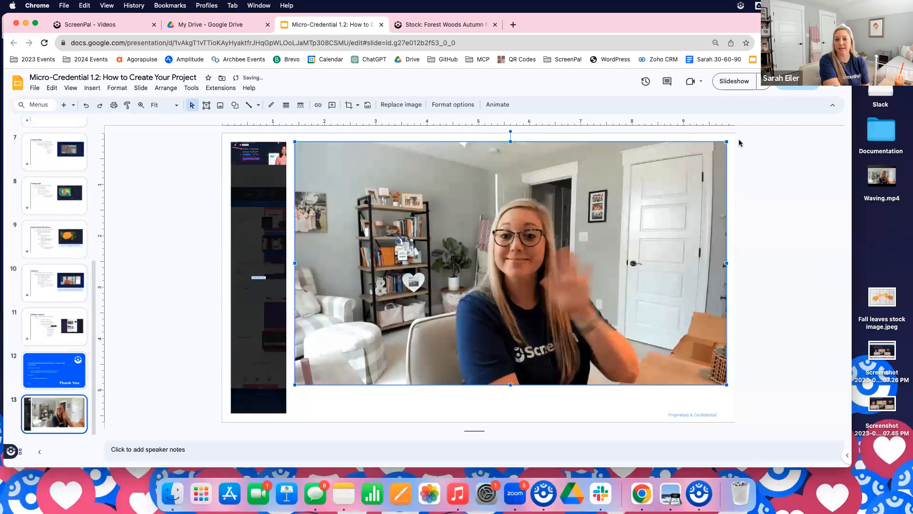
{"action": "left_click_drag", "start_coordinate": [722, 142], "coordinate": [670, 173]}
{"action": "left_click_drag", "start_coordinate": [541, 278], "coordinate": [586, 278]}
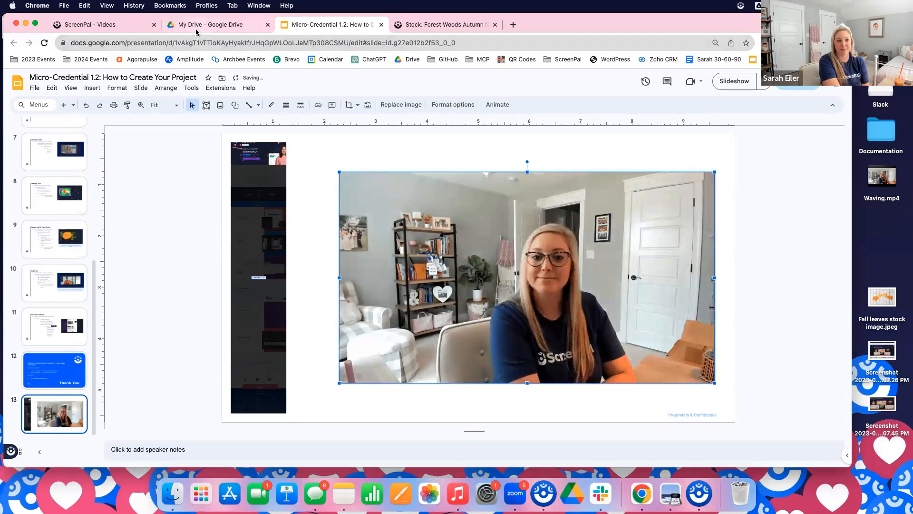
Return to the Videos page on the ScreenPal website and copy the link of the BR Training 9/12 video
{"action": "left_click", "coordinate": [118, 31]}
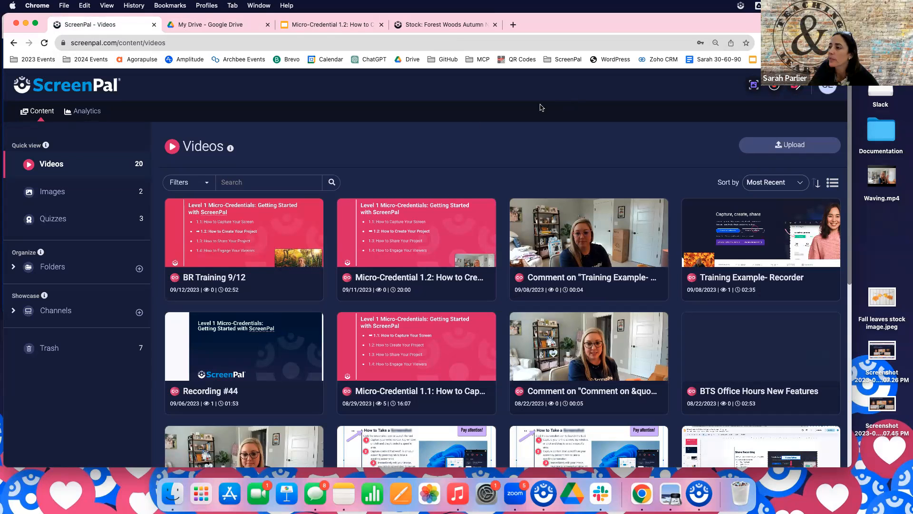
{"action": "mouse_move", "coordinate": [219, 261]}
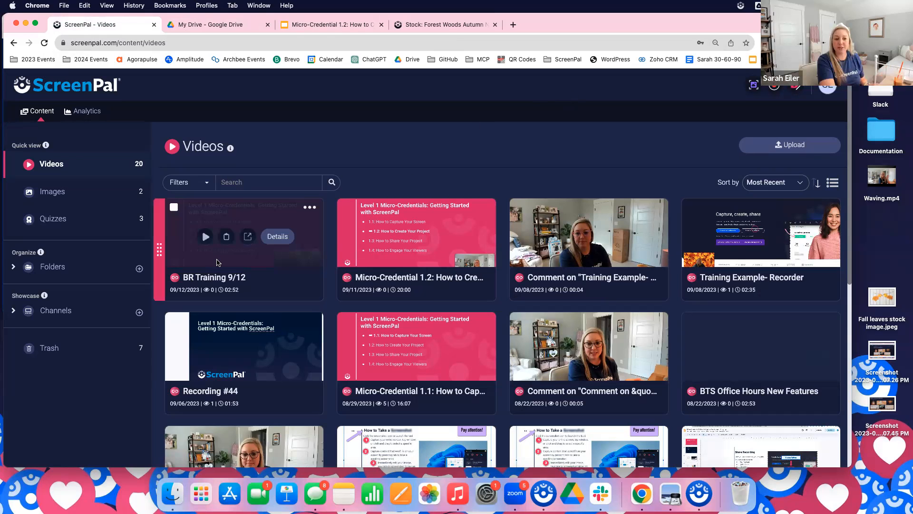
{"action": "left_click", "coordinate": [227, 237]}
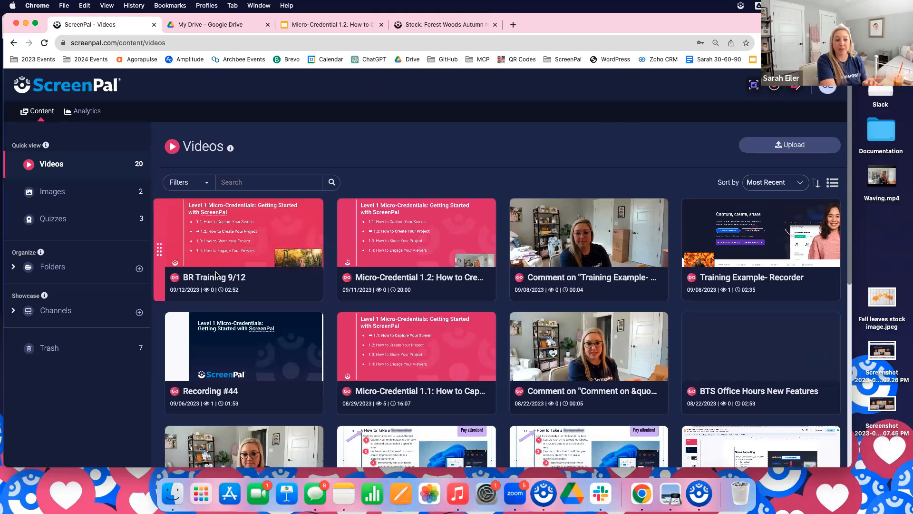
{"action": "mouse_move", "coordinate": [301, 231]}
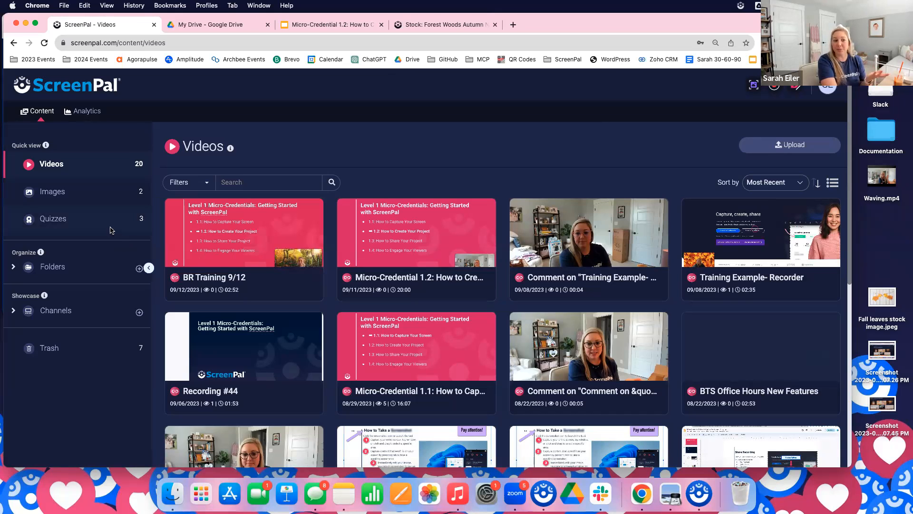
View the Quizzes page on the ScreenPal website, and return to the Videos page
{"action": "left_click", "coordinate": [91, 224]}
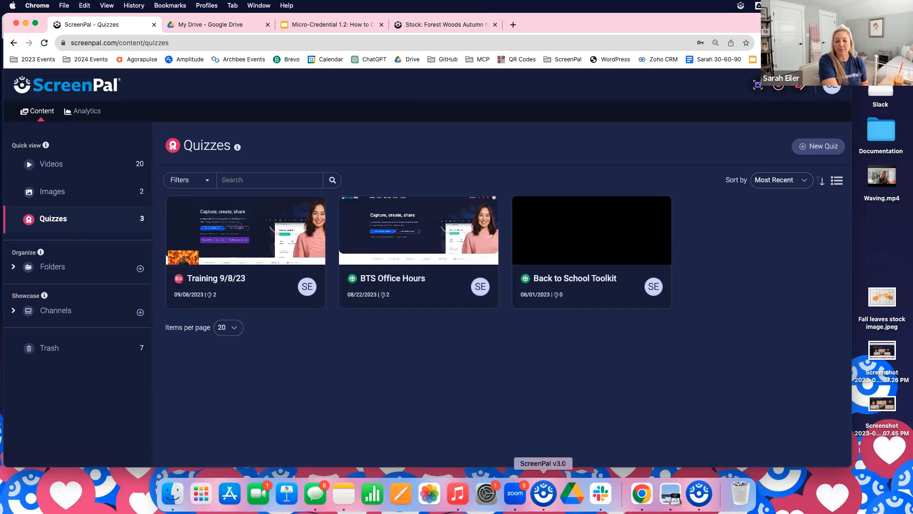
{"action": "left_click", "coordinate": [544, 494]}
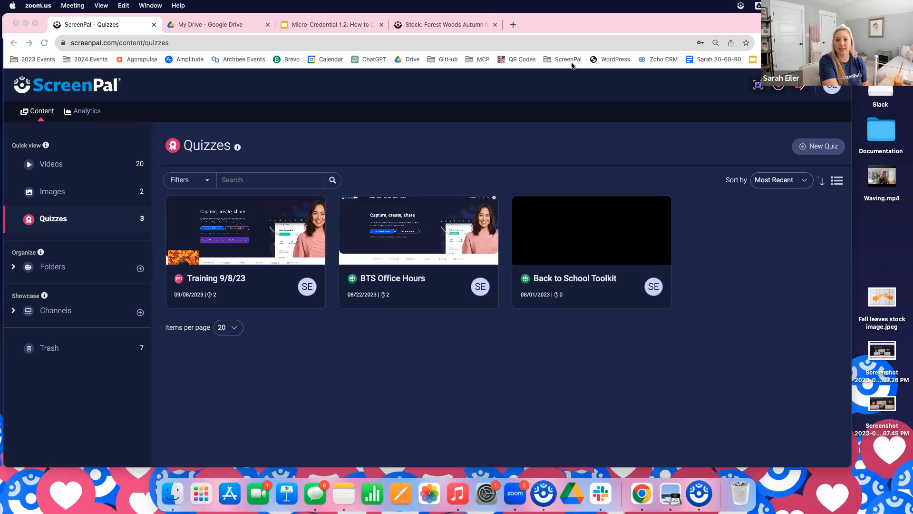
{"action": "left_click", "coordinate": [435, 164]}
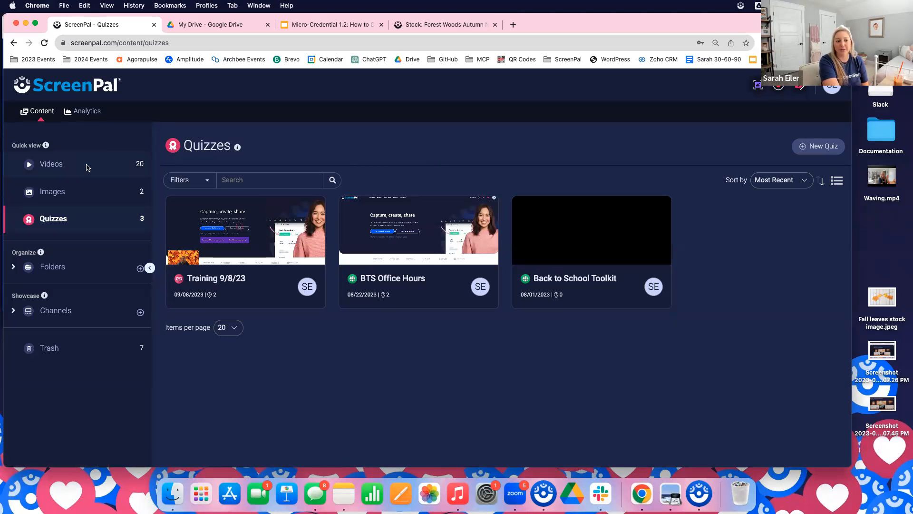
{"action": "left_click", "coordinate": [66, 167]}
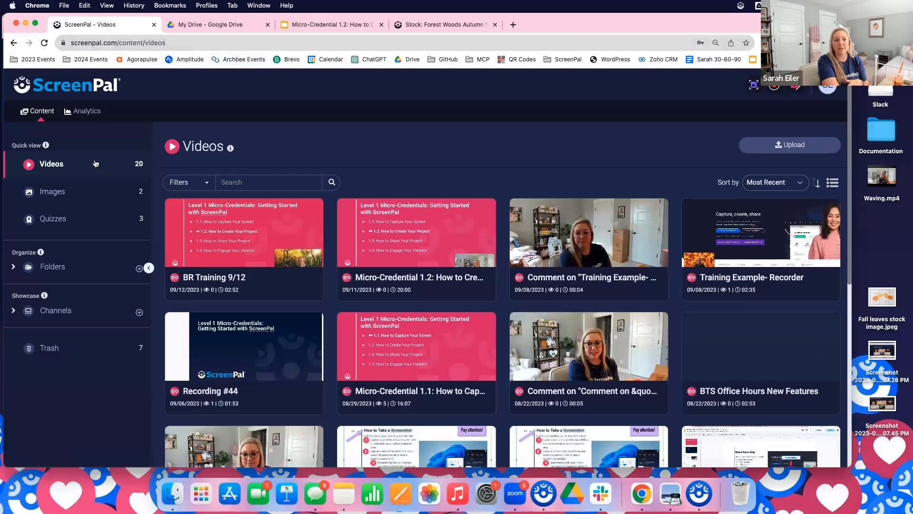
Show the local video projects in the ScreenPal app's project manager, and switch back to the website's Videos page
{"action": "left_click", "coordinate": [545, 503]}
{"action": "left_click", "coordinate": [288, 283]}
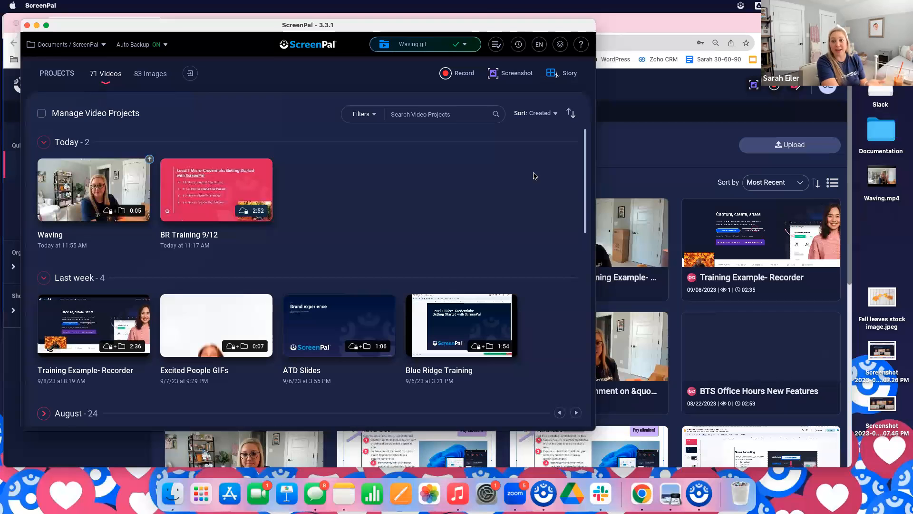
{"action": "left_click", "coordinate": [640, 137]}
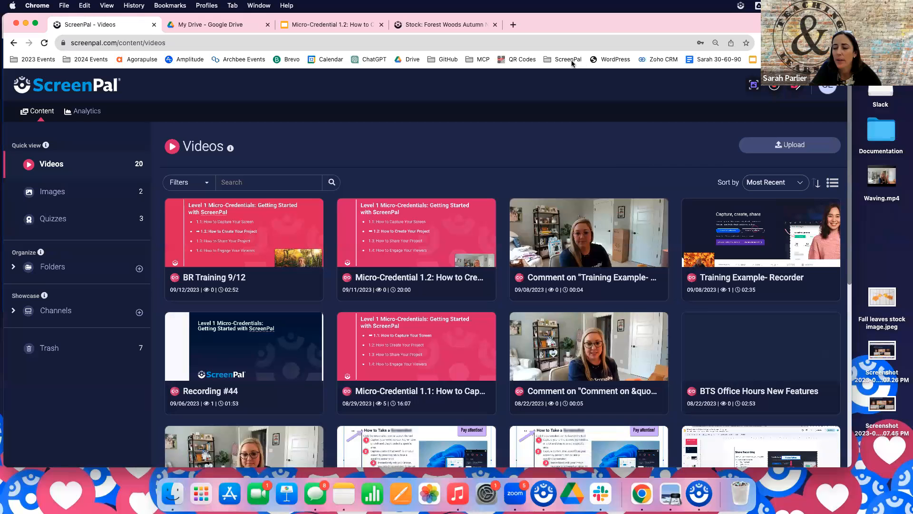
Open the results summary of the Training 9/8/23 quiz and examine the responses to its first question
{"action": "left_click", "coordinate": [79, 225]}
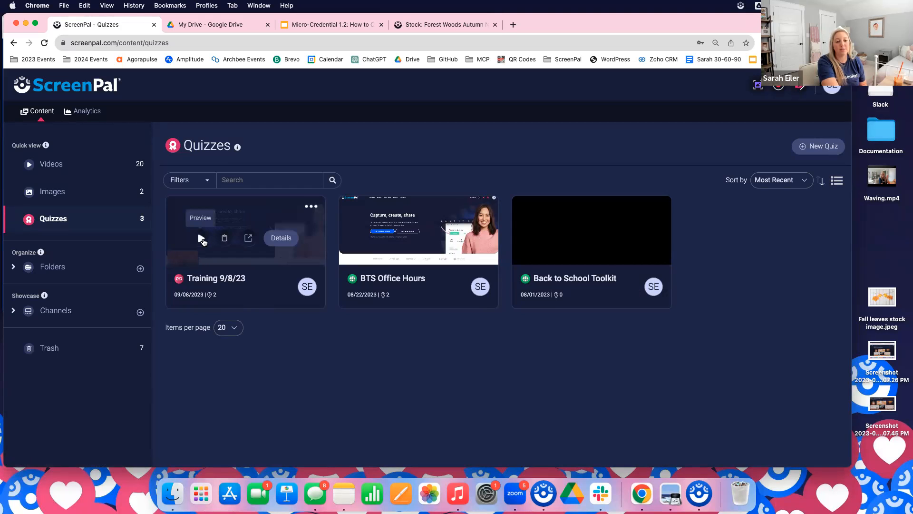
{"action": "left_click", "coordinate": [312, 208]}
{"action": "left_click", "coordinate": [298, 224]}
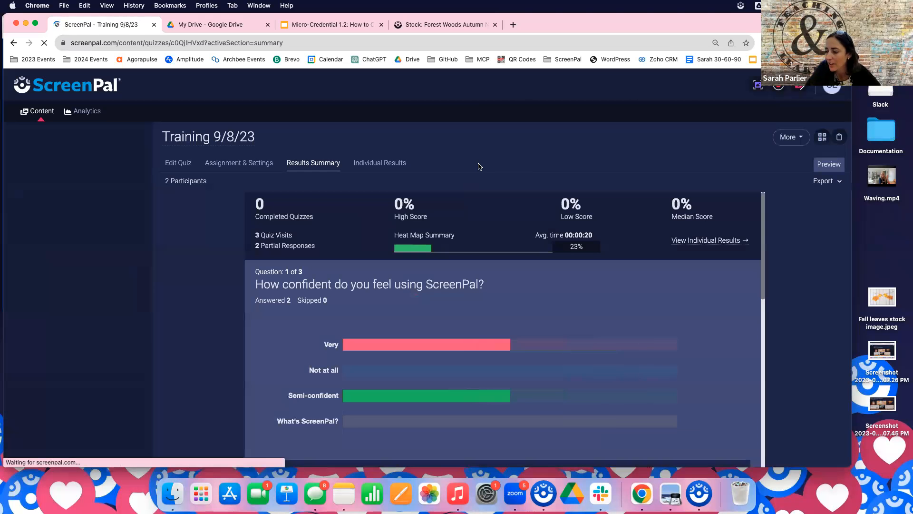
{"action": "scroll", "coordinate": [467, 274], "scroll_direction": "down", "scroll_amount": 3}
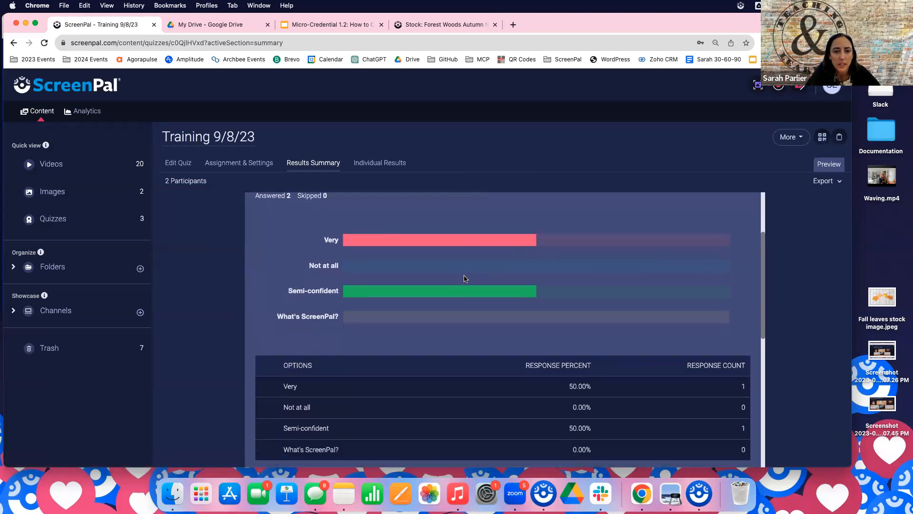
{"action": "scroll", "coordinate": [463, 277], "scroll_direction": "up", "scroll_amount": 3}
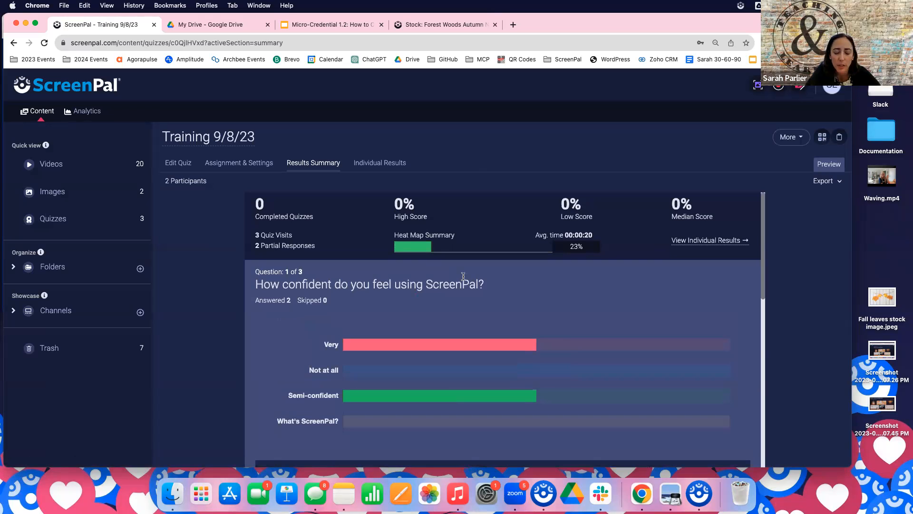